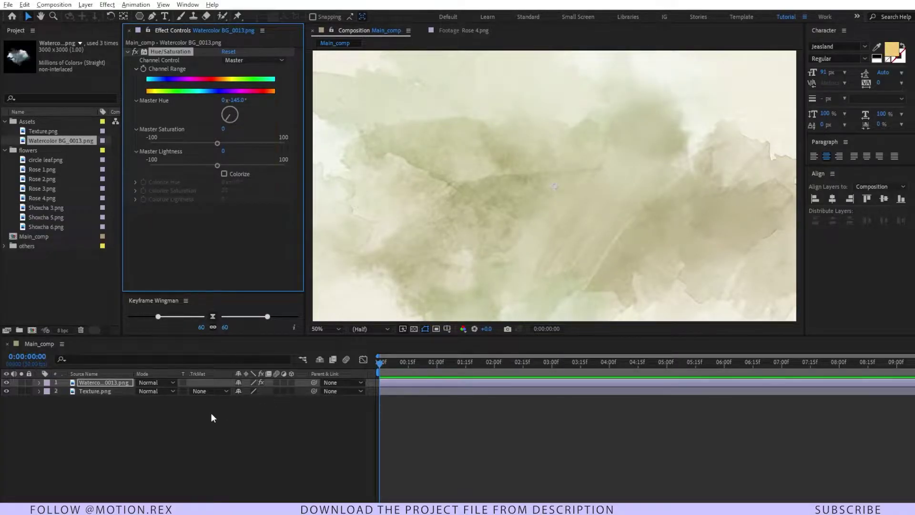
# Duplicate the watercolor background layer and offset the two copies in opposite directions.
pyautogui.click(98, 385)
pyautogui.hotkey('ctrl', 'd')
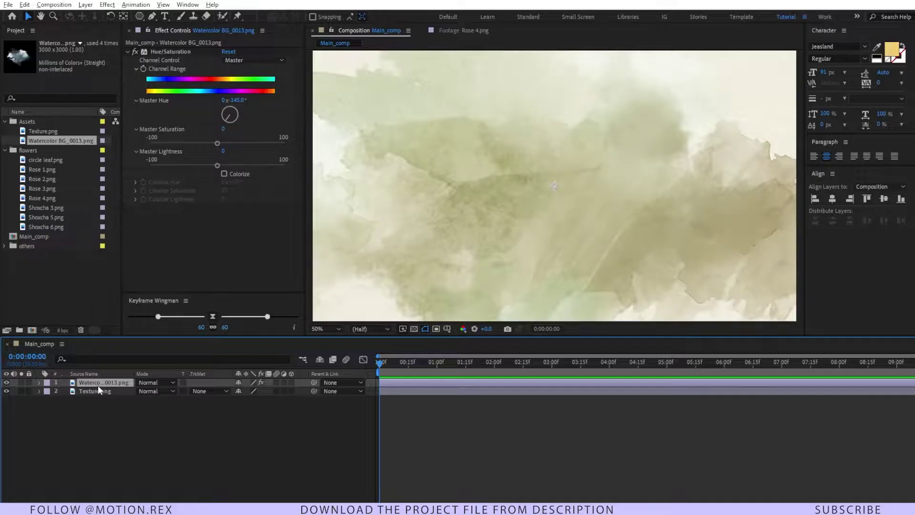
pyautogui.moveTo(512, 260); pyautogui.dragTo(831, 334)
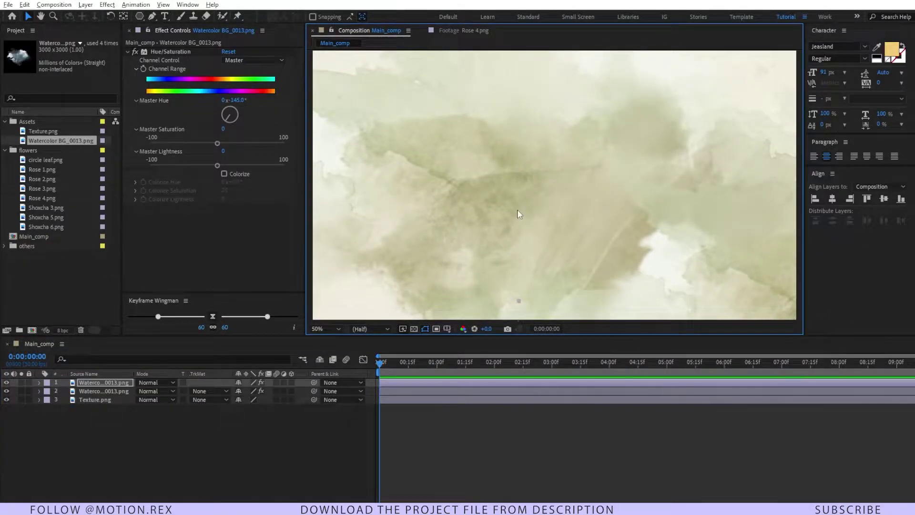
pyautogui.click(357, 312)
pyautogui.moveTo(357, 315); pyautogui.dragTo(316, 102)
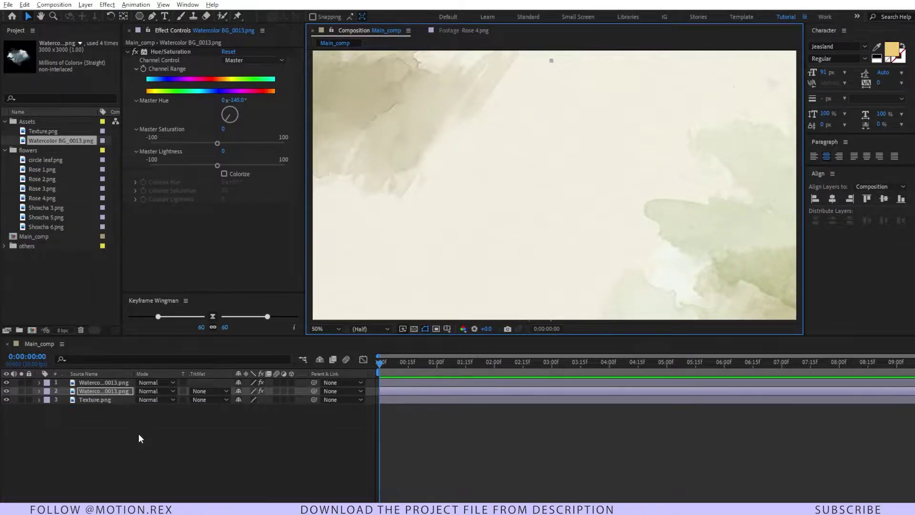
# Set the watercolor copies' opacity to 67% and 80%, then draw a polygon near the frame centre.
pyautogui.press('t')
pyautogui.moveTo(239, 399); pyautogui.dragTo(226, 398)
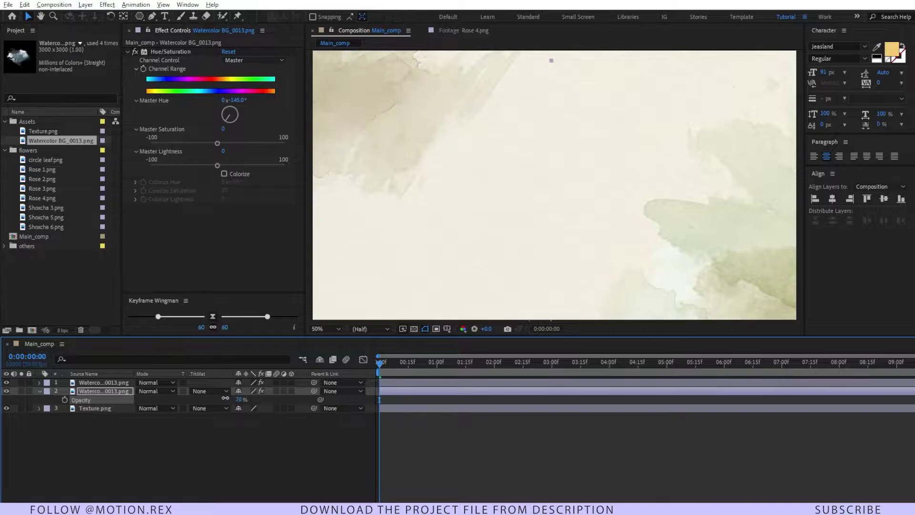
pyautogui.click(112, 384)
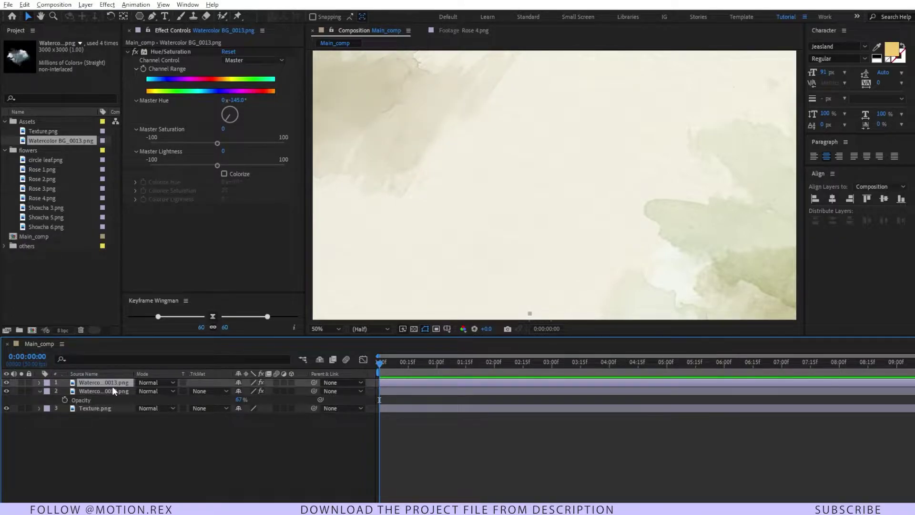
pyautogui.hotkey('shift', 't')
pyautogui.moveTo(240, 390); pyautogui.dragTo(227, 391)
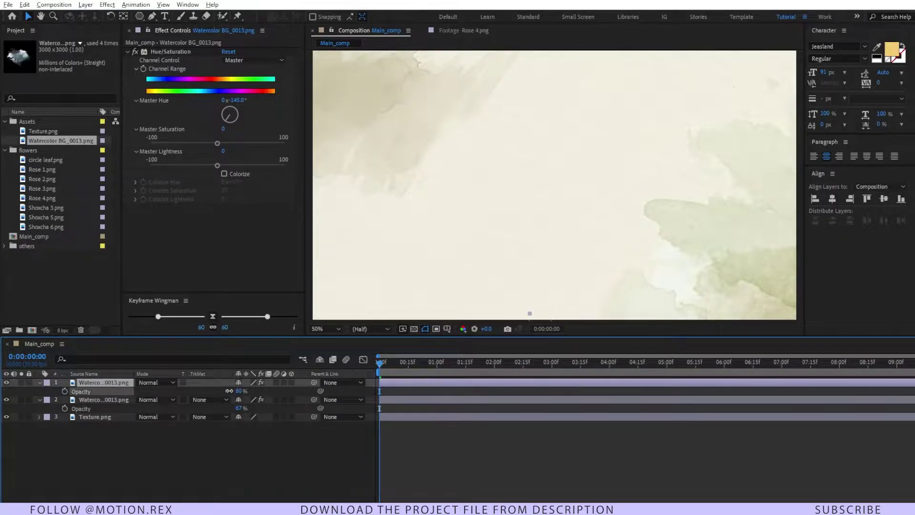
pyautogui.click(193, 443)
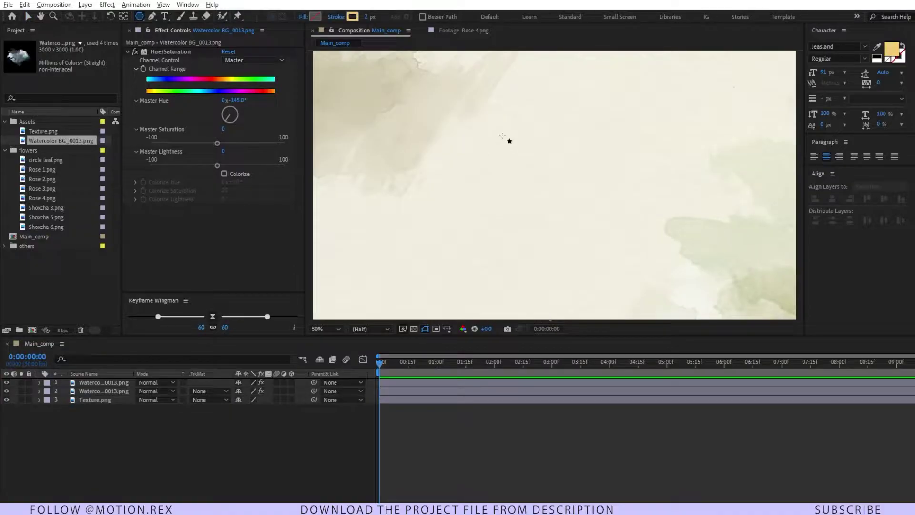
pyautogui.moveTo(501, 136); pyautogui.dragTo(554, 184)
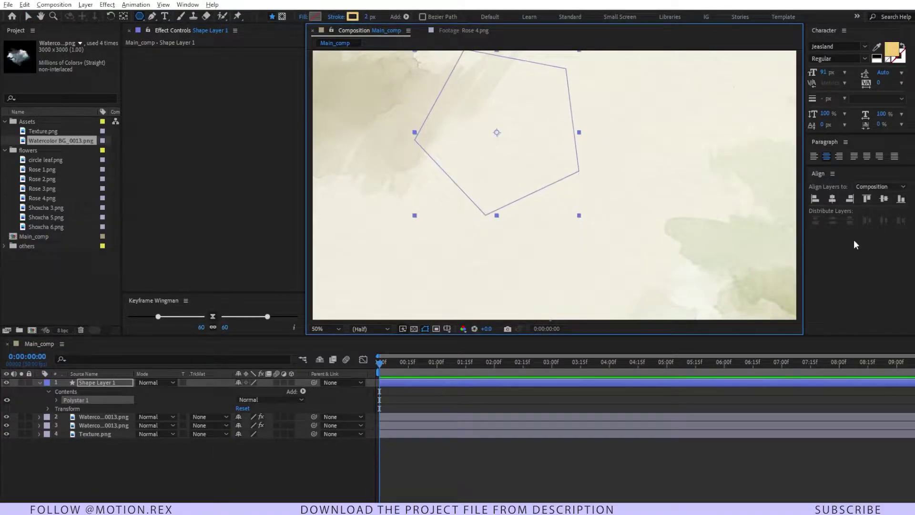
# Centre the polygon horizontally and vertically in the composition and give it 6 points.
pyautogui.click(831, 199)
pyautogui.click(883, 199)
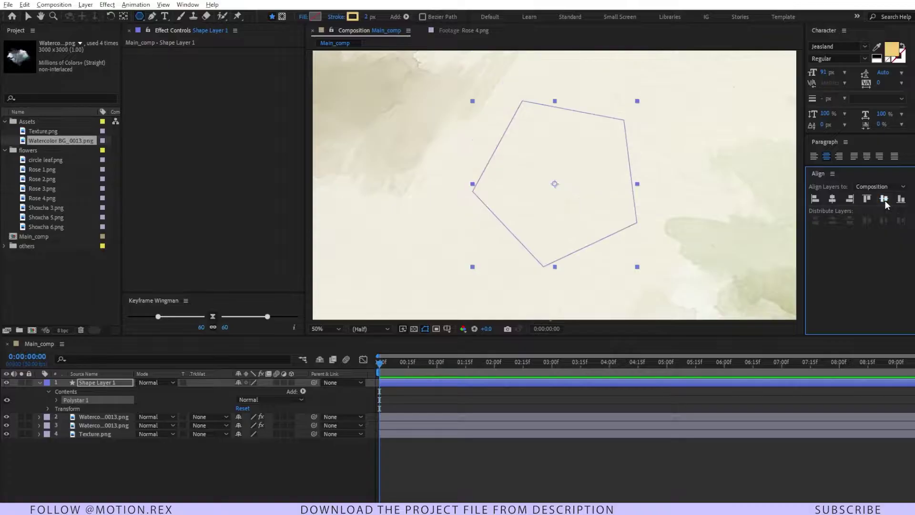
pyautogui.click(39, 383)
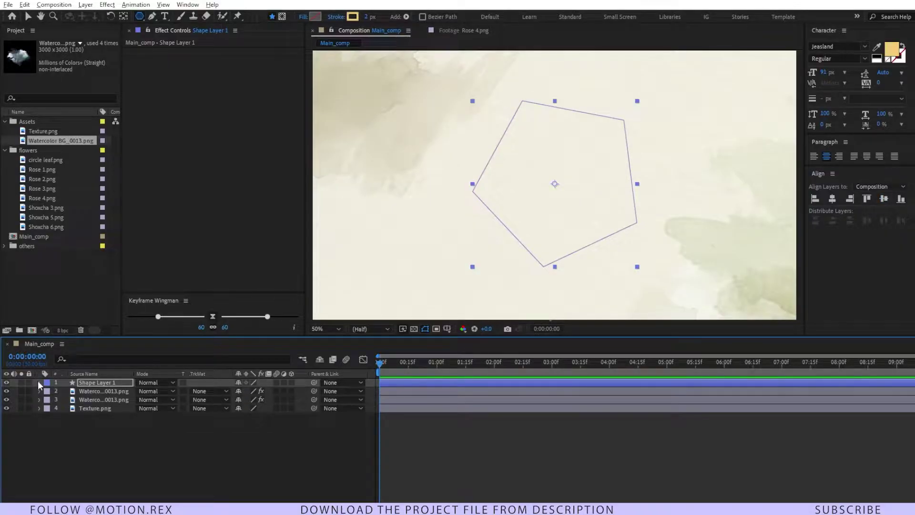
pyautogui.click(39, 382)
pyautogui.scroll(-1, 142, 406)
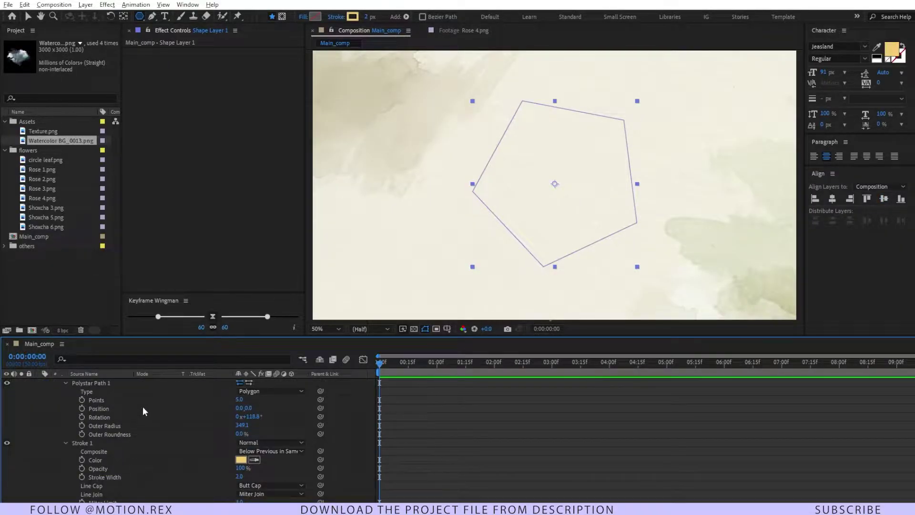
pyautogui.click(239, 399)
pyautogui.write('6')
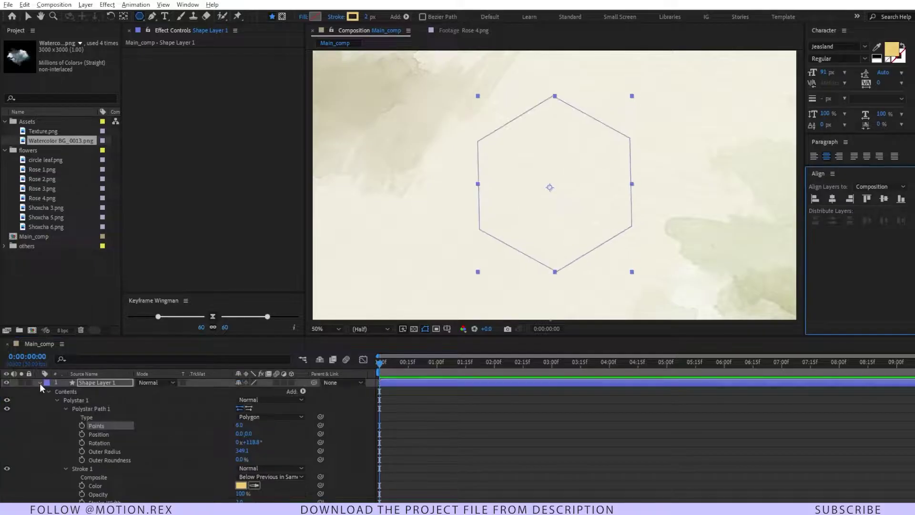
# Set the hexagon's stroke width to 10 px and duplicate it below Shape Layer 1.
pyautogui.click(40, 382)
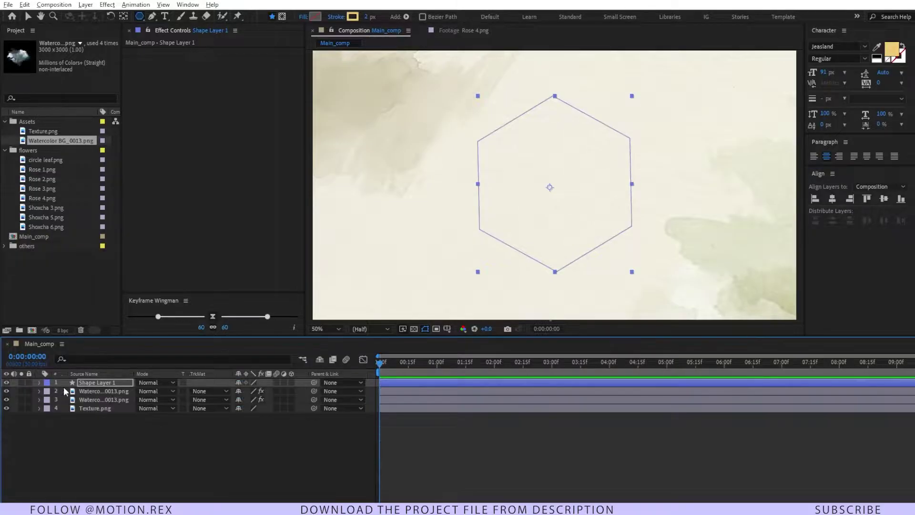
pyautogui.click(370, 16)
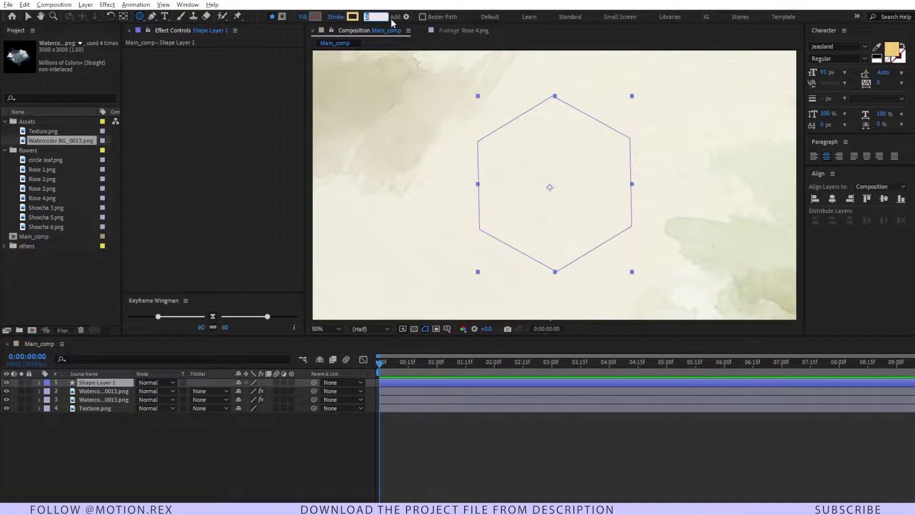
pyautogui.write('10')
pyautogui.press('Return')
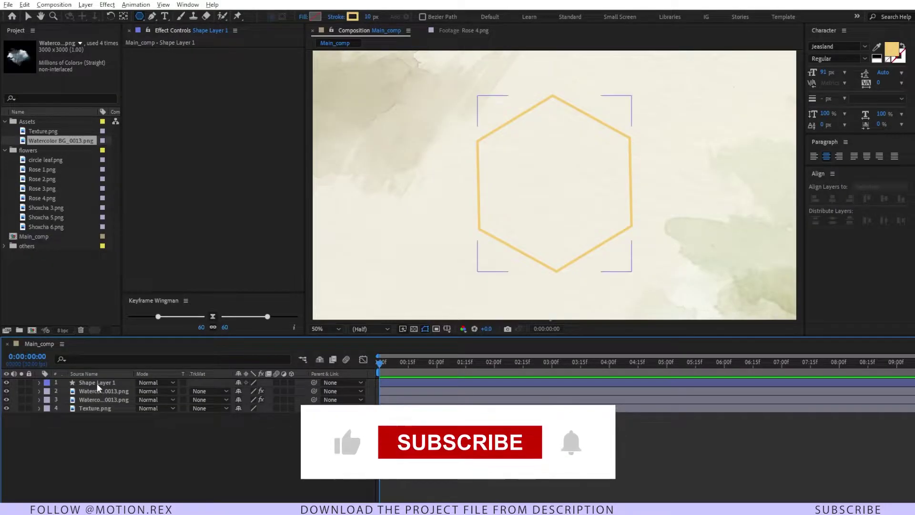
pyautogui.hotkey('ctrl', 'd')
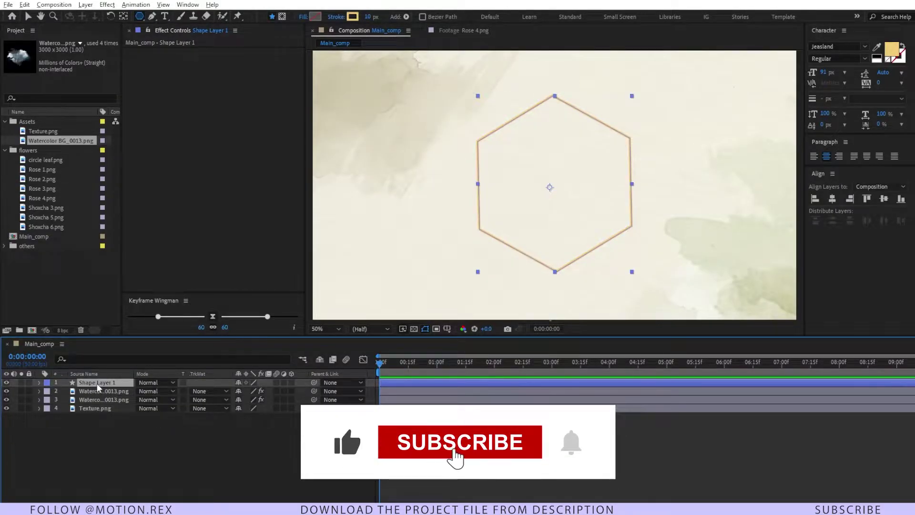
pyautogui.moveTo(96, 383); pyautogui.dragTo(95, 395)
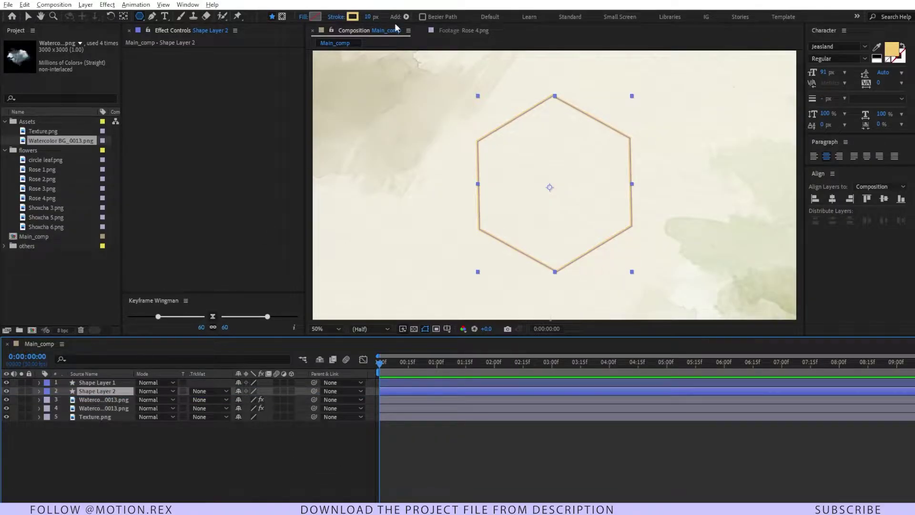
# Give Shape Layer 2 a 3 px stroke and rotate it to 30°.
pyautogui.click(367, 17)
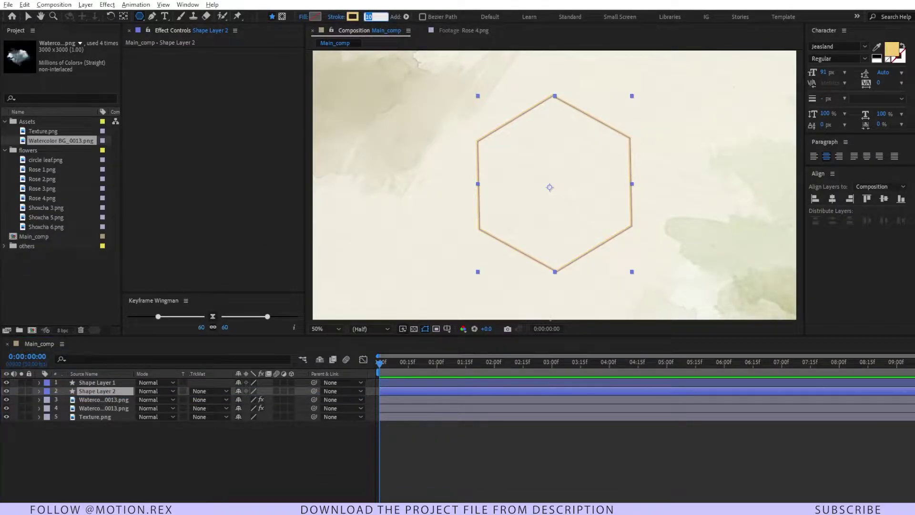
pyautogui.write('3')
pyautogui.press('Return')
pyautogui.press('r')
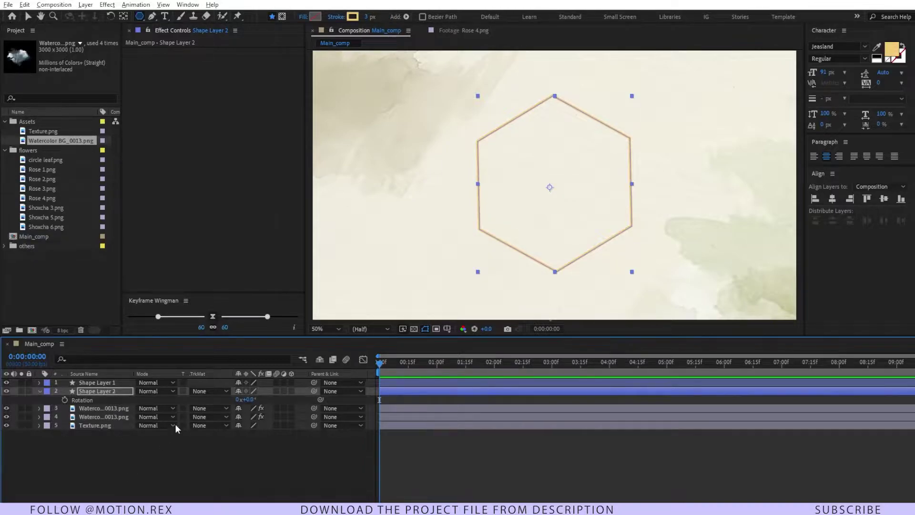
pyautogui.moveTo(247, 399); pyautogui.dragTo(263, 399)
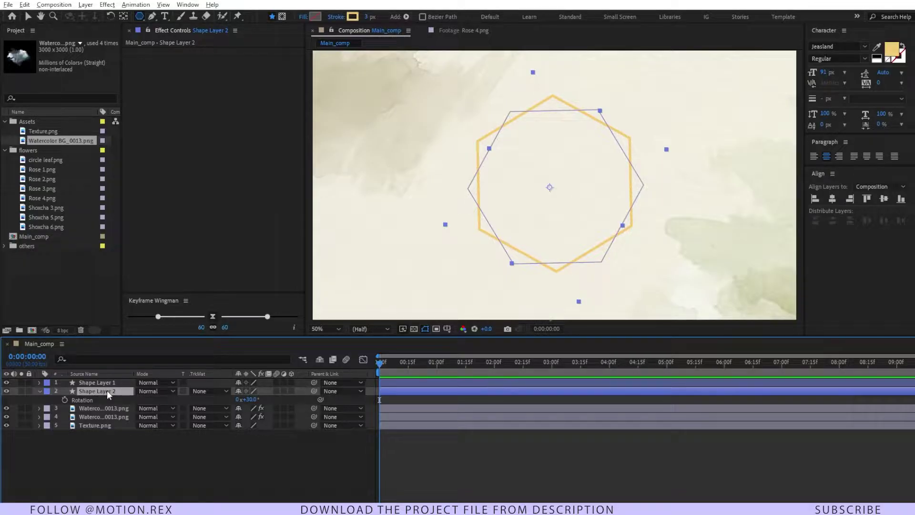
# Duplicate the thin hexagon as Shape Layer 3 and place it below Shape Layer 2.
pyautogui.hotkey('ctrl', 'd')
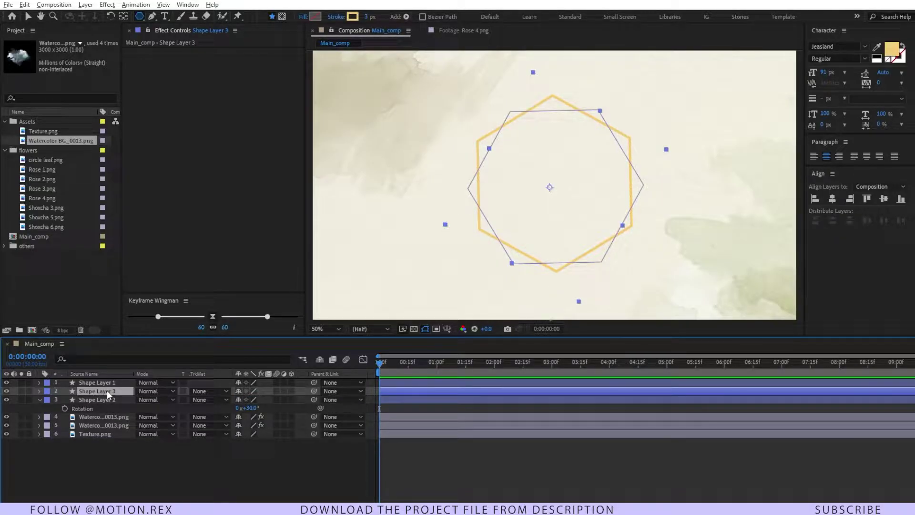
pyautogui.moveTo(107, 390); pyautogui.dragTo(74, 419)
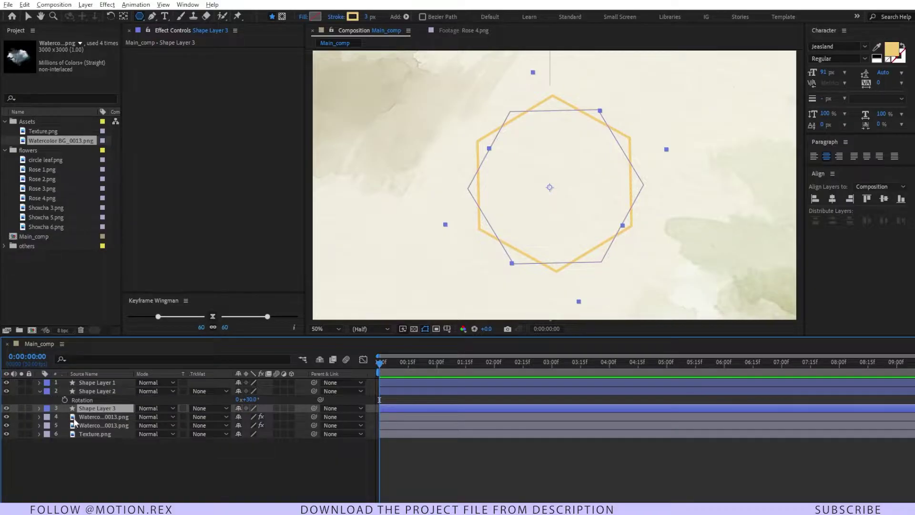
pyautogui.hotkey('ctrl', 'f')
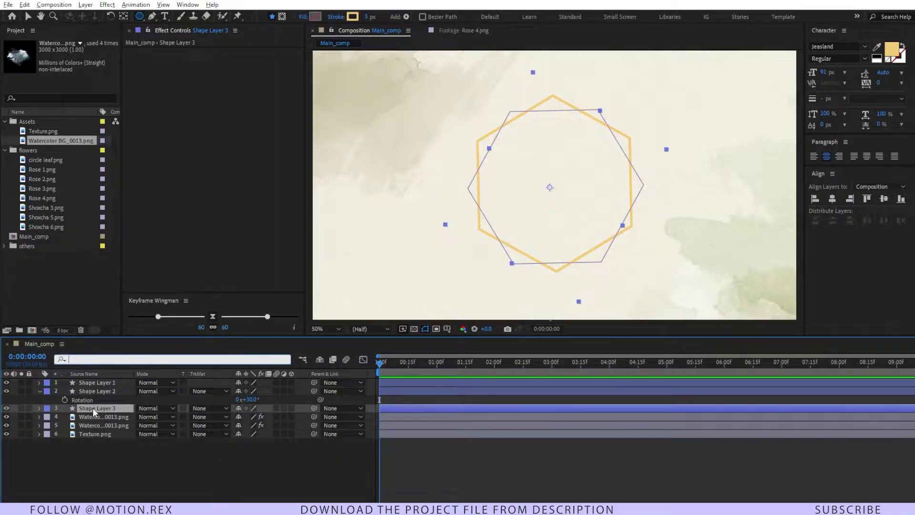
# Add dashes to Shape Layer 3's stroke and rotate it to 20°.
pyautogui.write('dash')
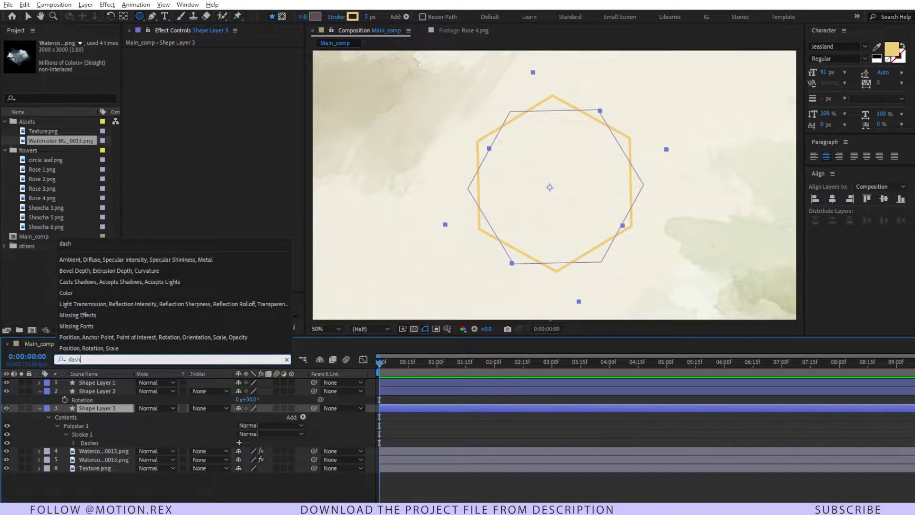
pyautogui.click(93, 444)
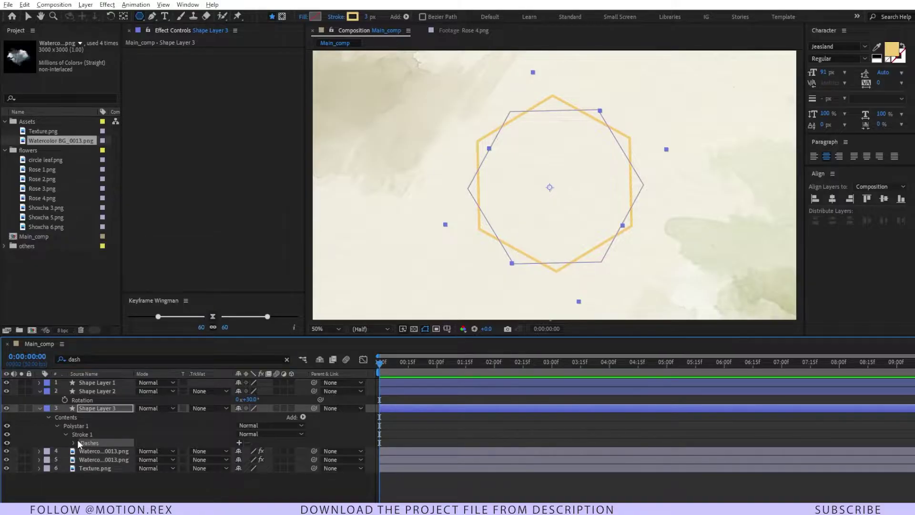
pyautogui.click(239, 443)
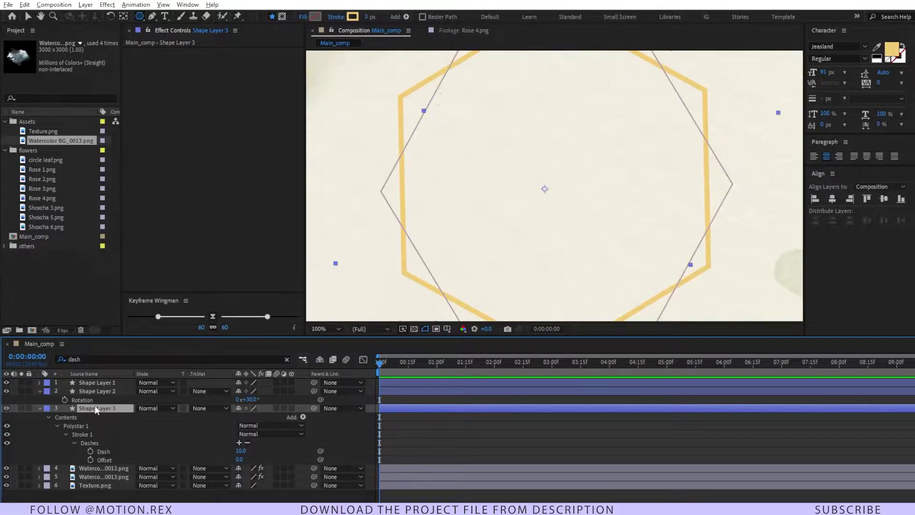
pyautogui.press('r')
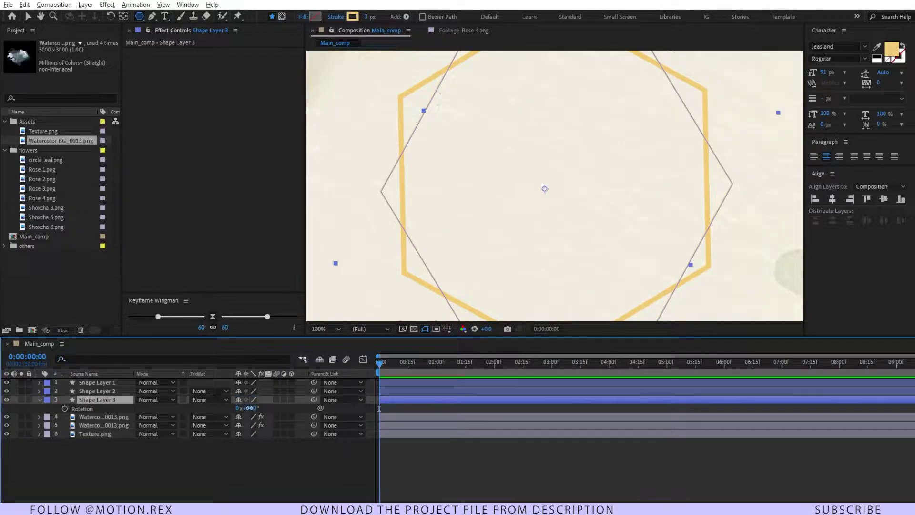
pyautogui.moveTo(247, 408); pyautogui.dragTo(254, 405)
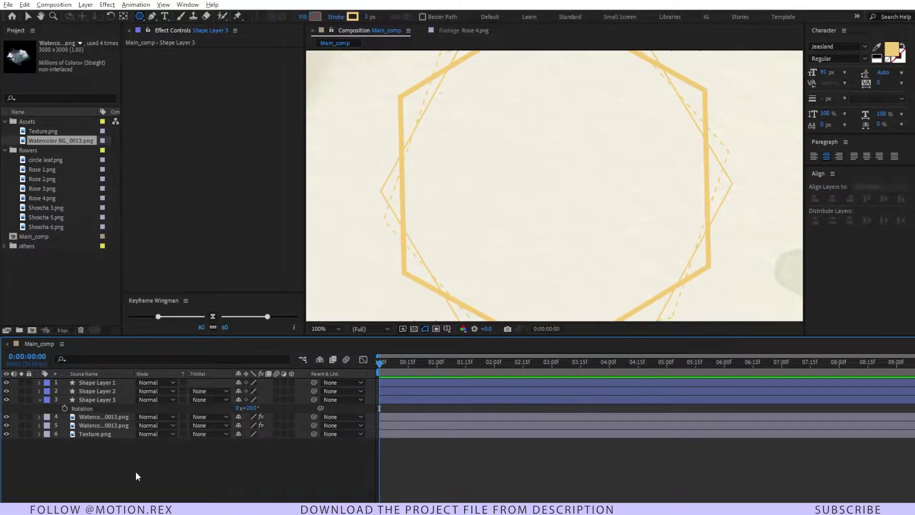
# Set the viewer magnification to Fit to show the whole composition.
pyautogui.scroll(-1, 659, 212)
pyautogui.click(336, 330)
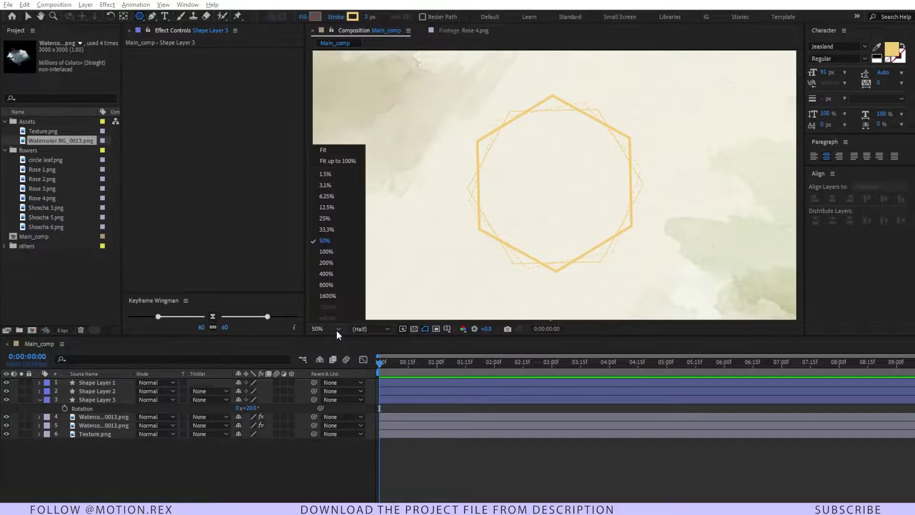
pyautogui.click(325, 153)
pyautogui.click(33, 153)
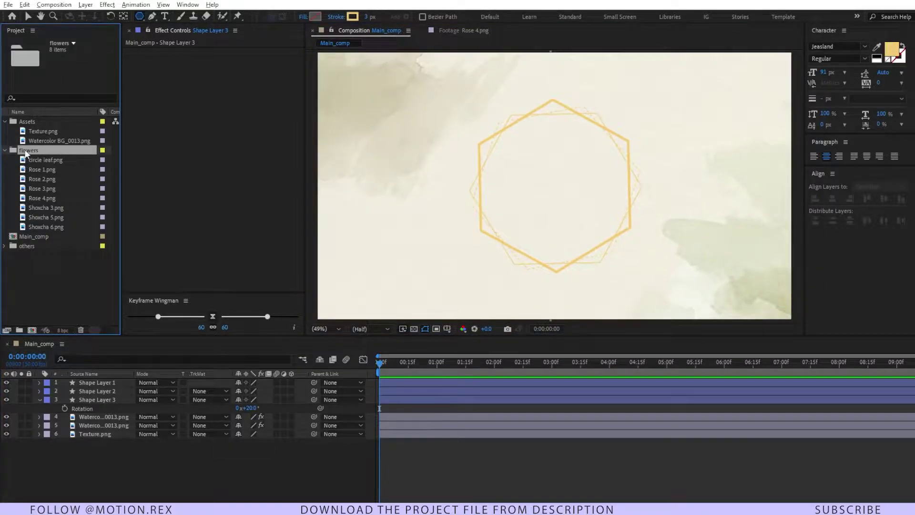
# Add circle leaf.png to the composition, rotated 100° and scaled to 47%.
pyautogui.click(44, 159)
pyautogui.moveTo(71, 158); pyautogui.dragTo(96, 381)
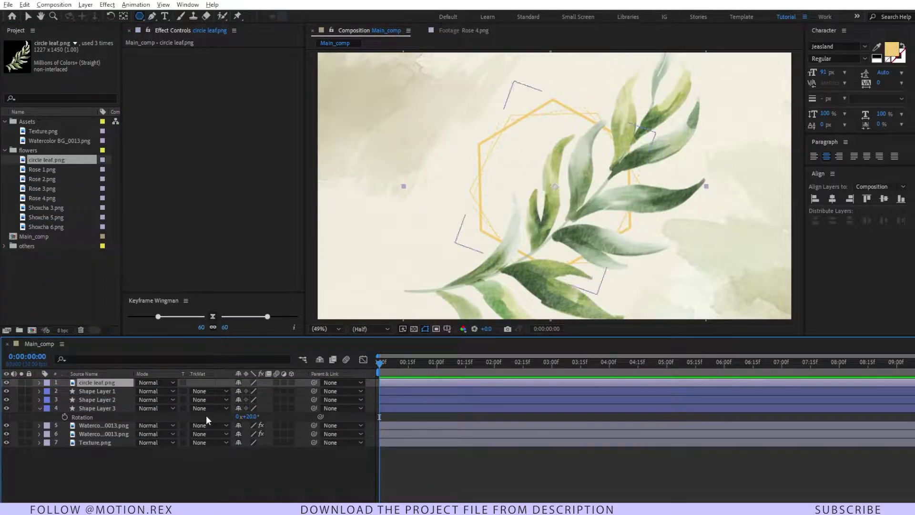
pyautogui.press('r')
pyautogui.moveTo(244, 390); pyautogui.dragTo(393, 372)
pyautogui.press('s')
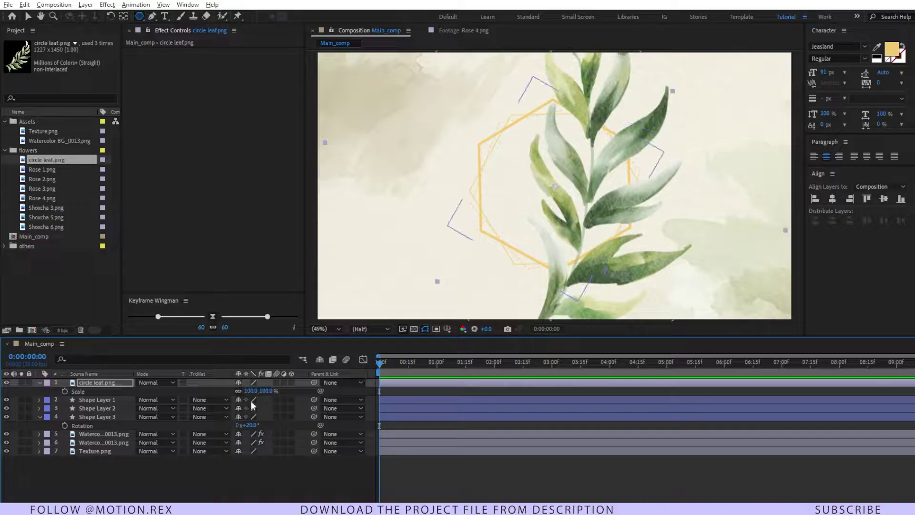
pyautogui.moveTo(252, 390)
pyautogui.mouseDown()
pyautogui.moveTo(217, 390)
pyautogui.moveTo(242, 396)
pyautogui.mouseUp()
# Rescale the leaf to 28%, place it on the hexagon's right edge, and stack it below Shape Layer 1.
pyautogui.press('v')
pyautogui.moveTo(553, 192); pyautogui.dragTo(620, 190)
pyautogui.click(262, 391)
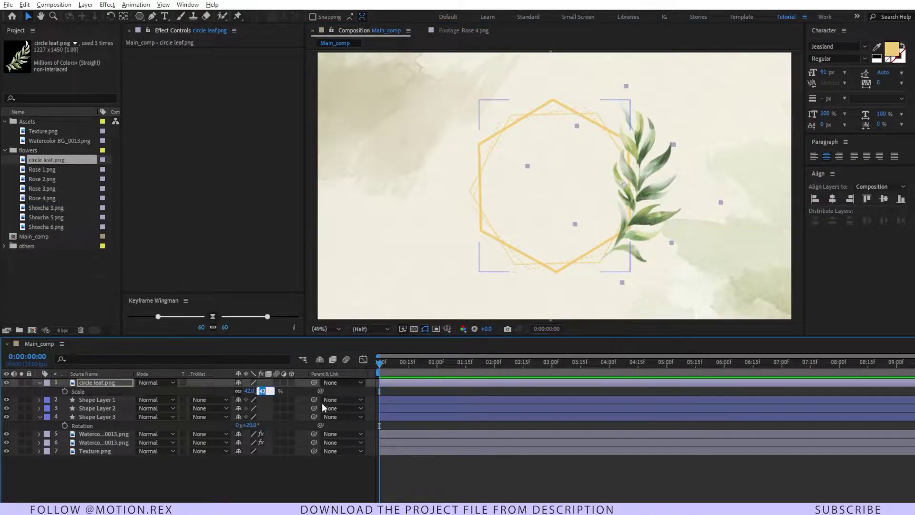
pyautogui.write('28')
pyautogui.press('Return')
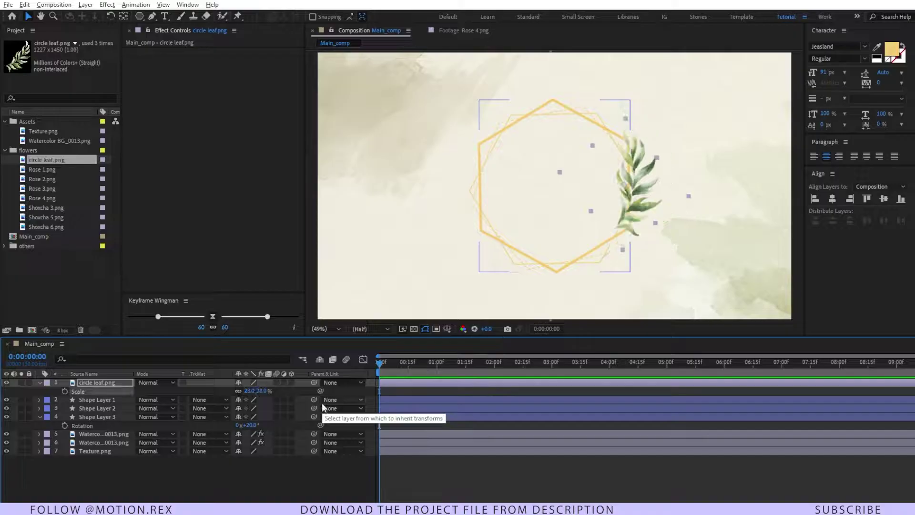
pyautogui.click(430, 464)
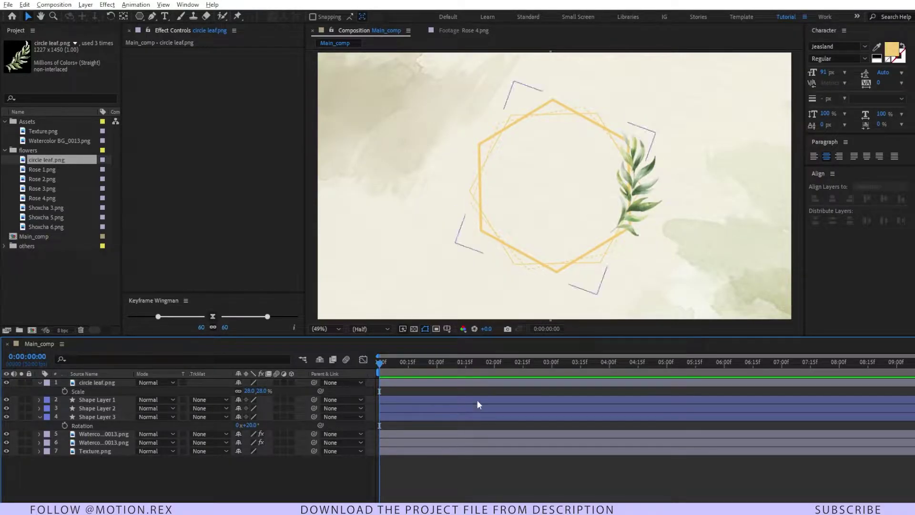
pyautogui.moveTo(630, 205); pyautogui.dragTo(635, 210)
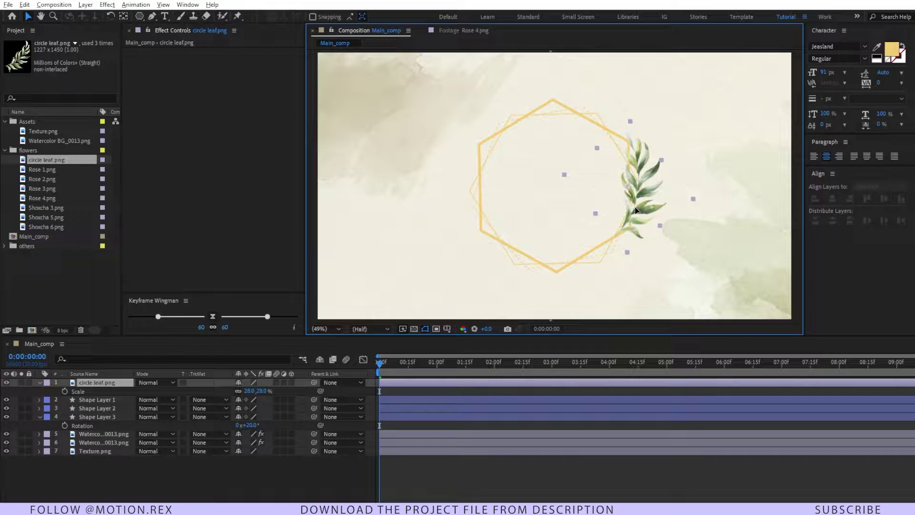
pyautogui.click(88, 382)
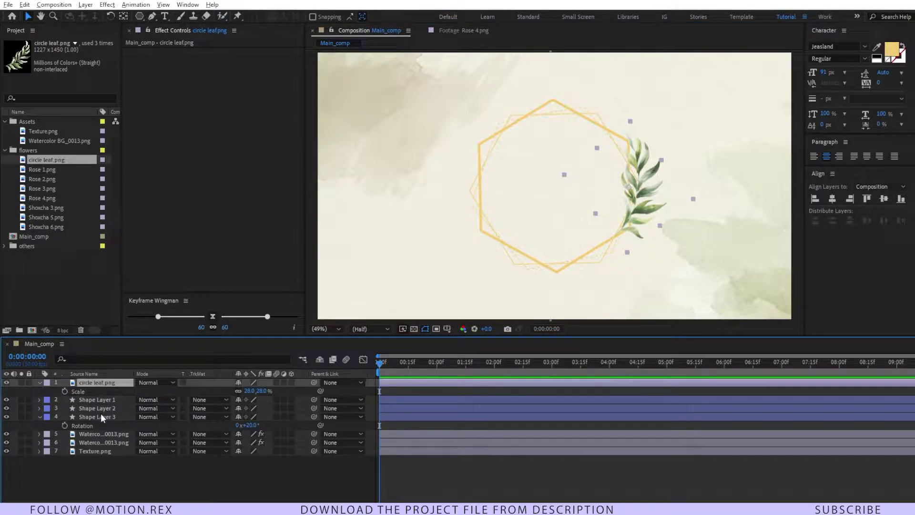
pyautogui.moveTo(82, 380); pyautogui.dragTo(90, 400)
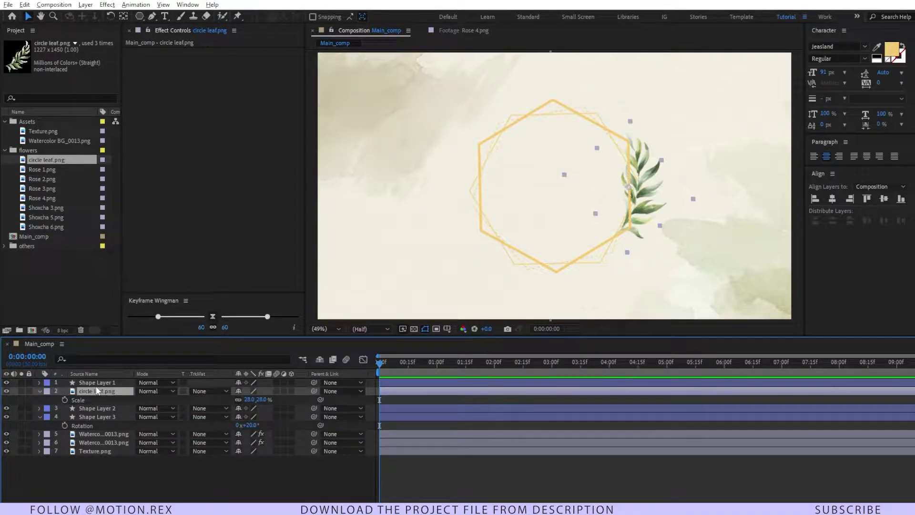
# Fit the whole composition back in the viewer.
pyautogui.click(496, 475)
pyautogui.scroll(2, 648, 205)
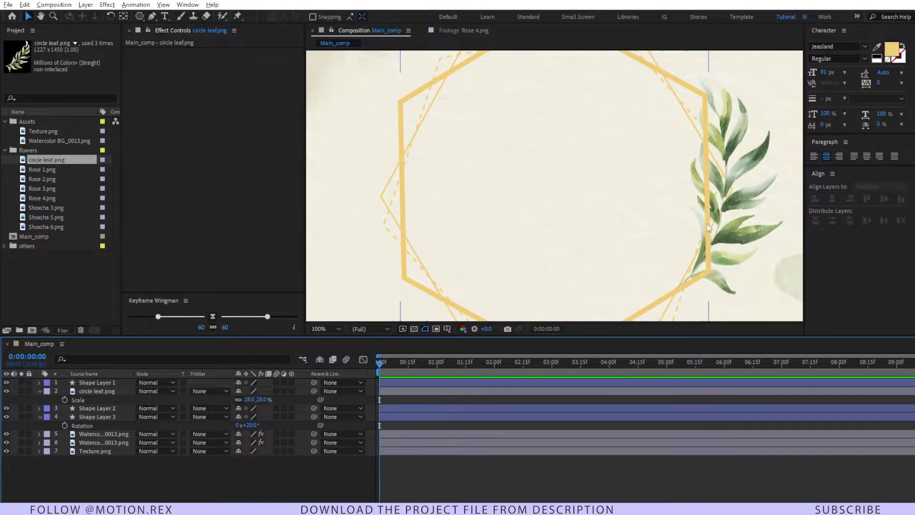
pyautogui.click(324, 325)
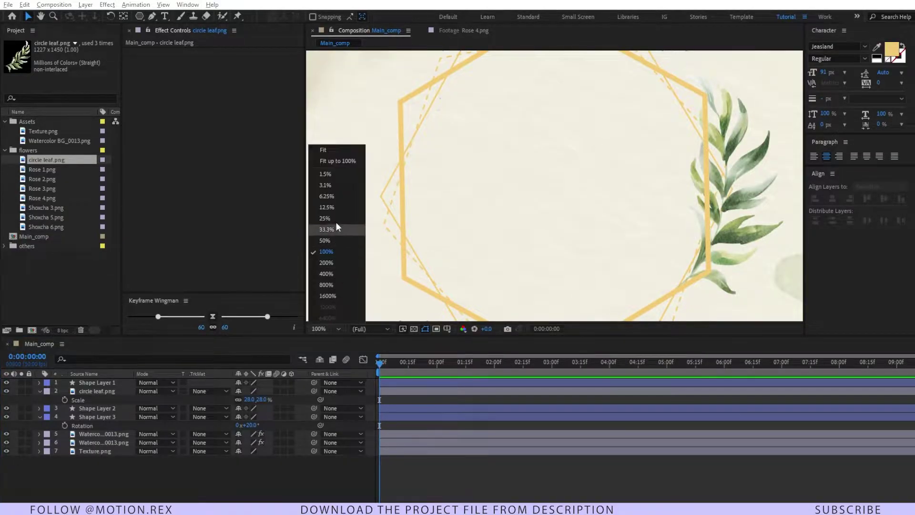
pyautogui.click(329, 159)
# Duplicate the leaf, move the copy to the hexagon's left side, and rotate it to 1x+146°.
pyautogui.click(105, 390)
pyautogui.click(110, 391)
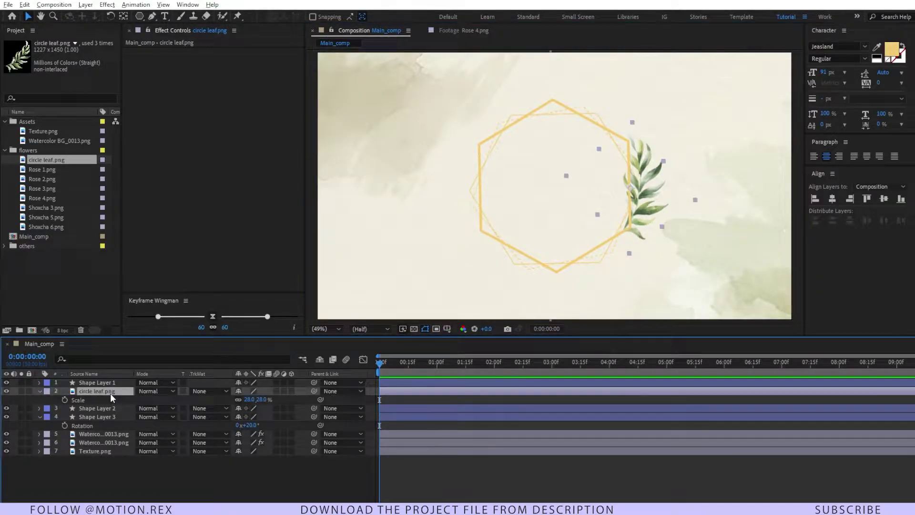
pyautogui.hotkey('ctrl', 'd')
pyautogui.moveTo(644, 194); pyautogui.dragTo(488, 186)
pyautogui.press('r')
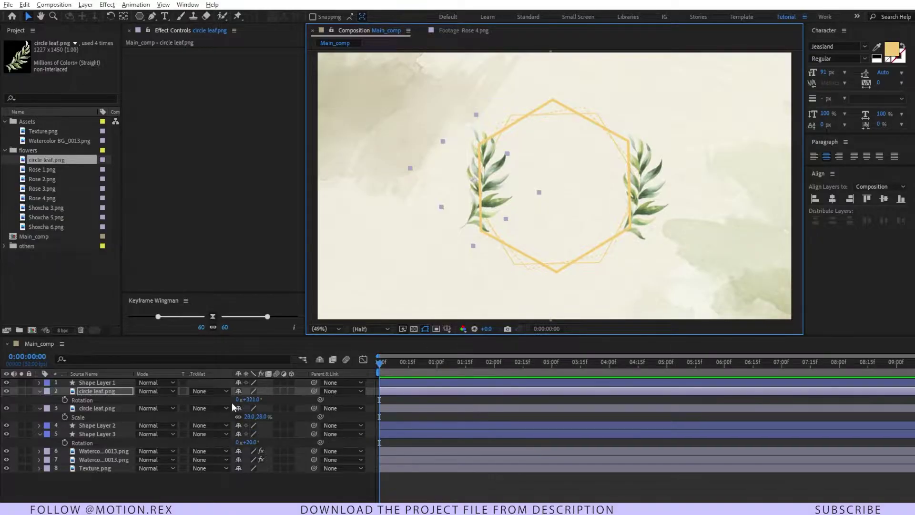
pyautogui.moveTo(238, 399); pyautogui.dragTo(327, 383)
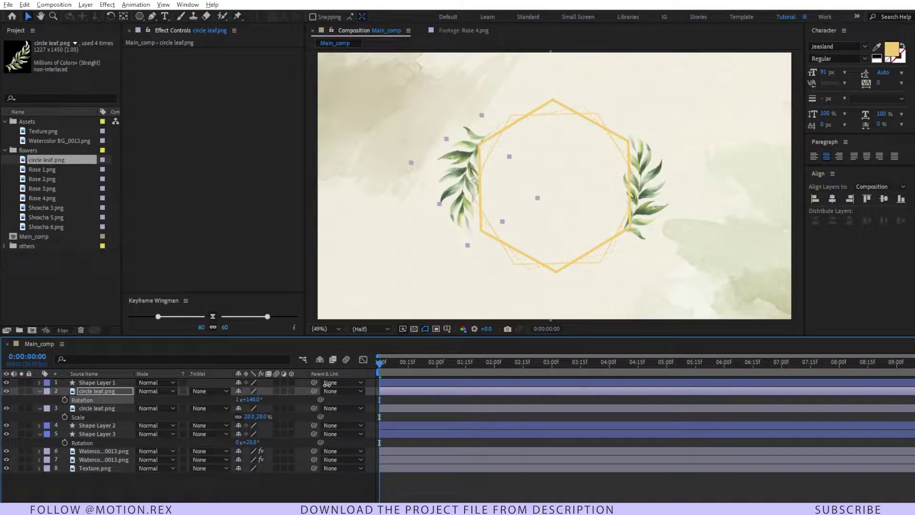
pyautogui.moveTo(464, 187); pyautogui.dragTo(469, 191)
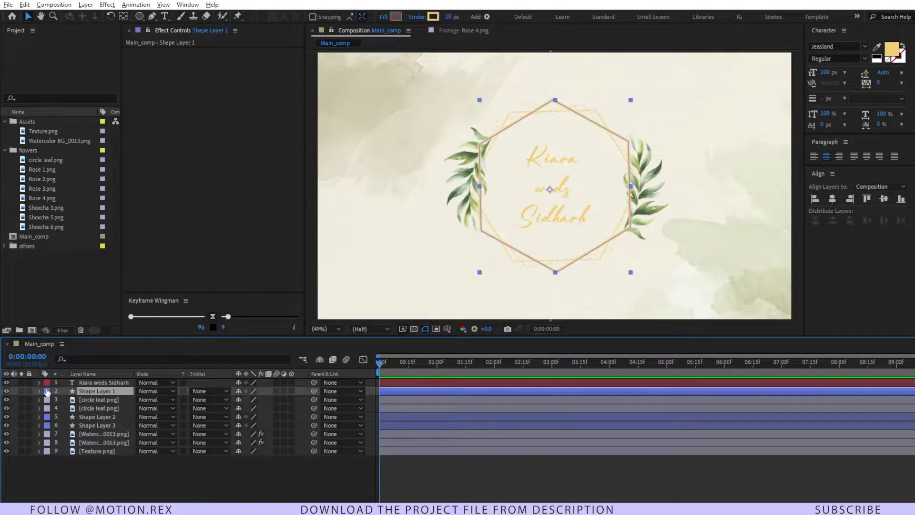
# Make the three blue-labelled hexagon layers 3D with Position keyframes at 2 seconds.
pyautogui.click(47, 391)
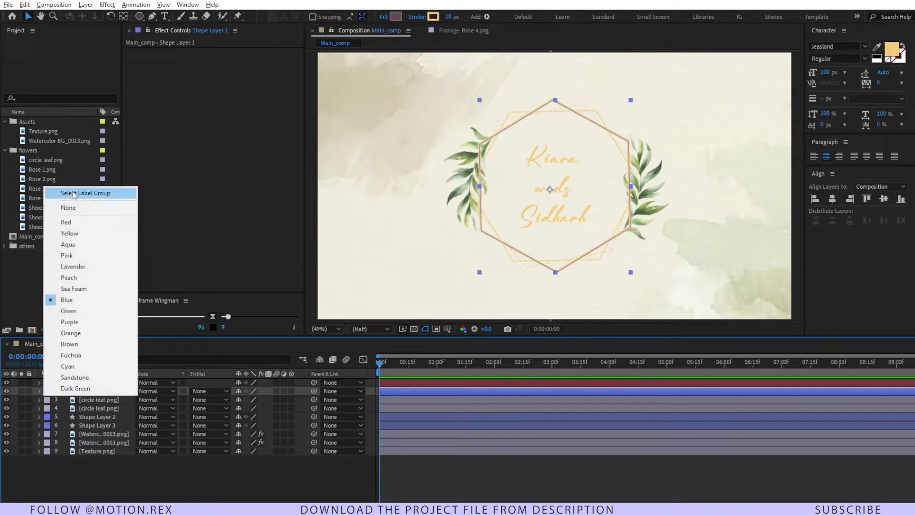
pyautogui.click(74, 194)
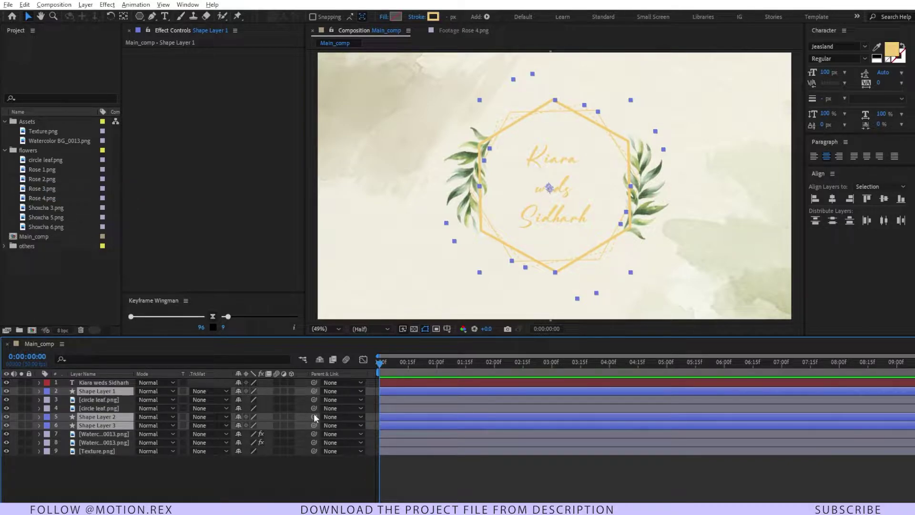
pyautogui.click(291, 390)
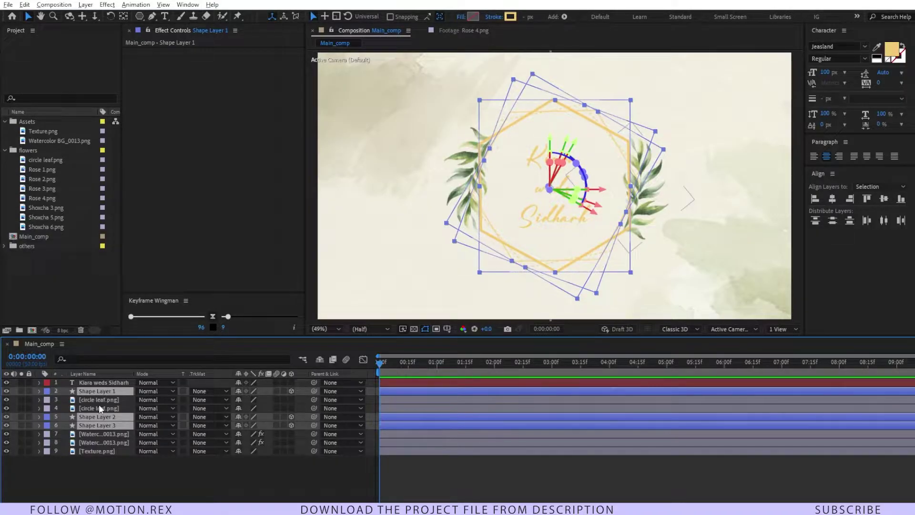
pyautogui.press('p')
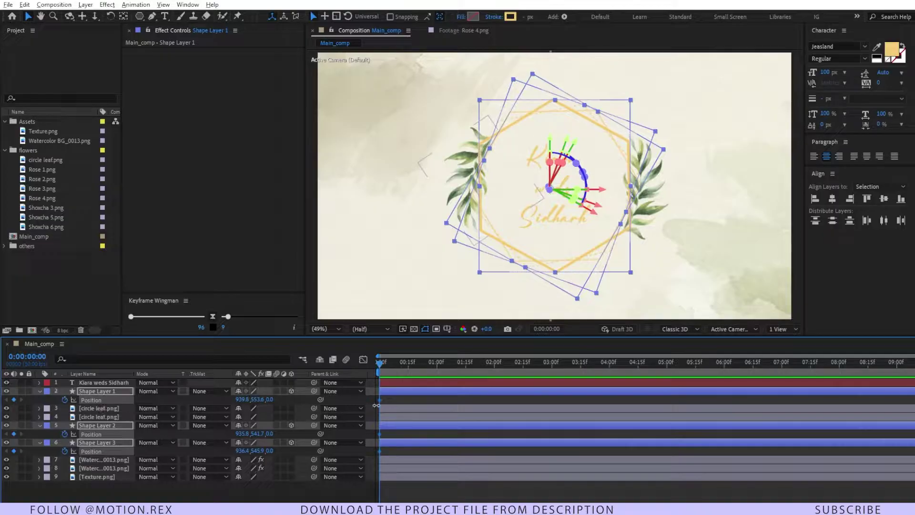
pyautogui.moveTo(381, 399); pyautogui.dragTo(494, 400)
# Set the hexagons' starting Z depths to -3000, -2500 and -2000, then preview the fly-in.
pyautogui.click(308, 400)
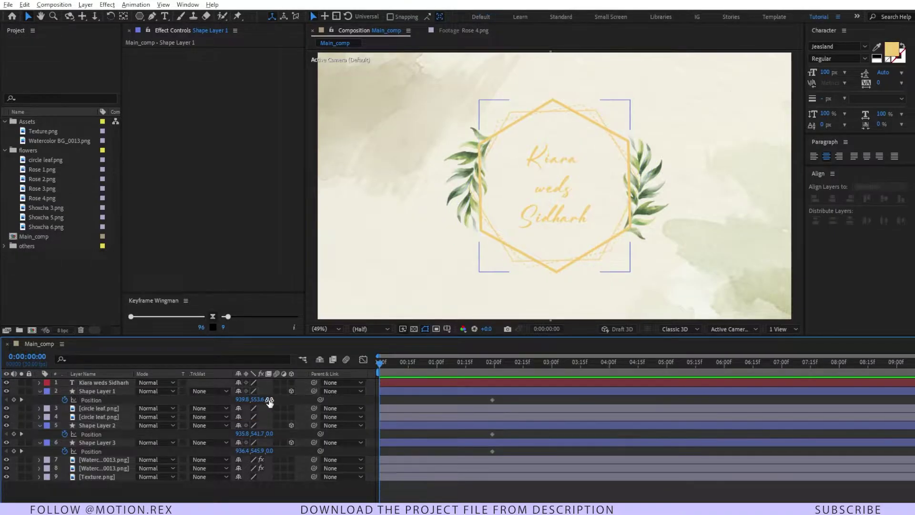
pyautogui.click(115, 391)
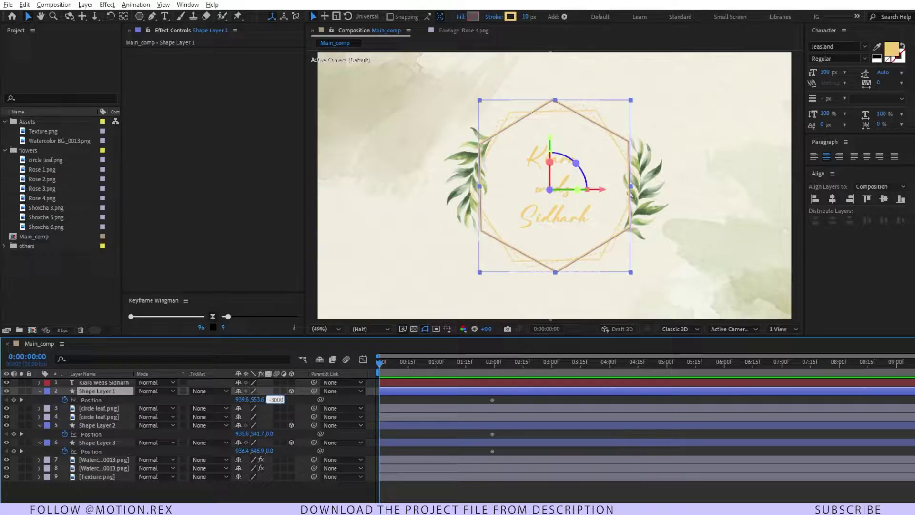
pyautogui.press('Return')
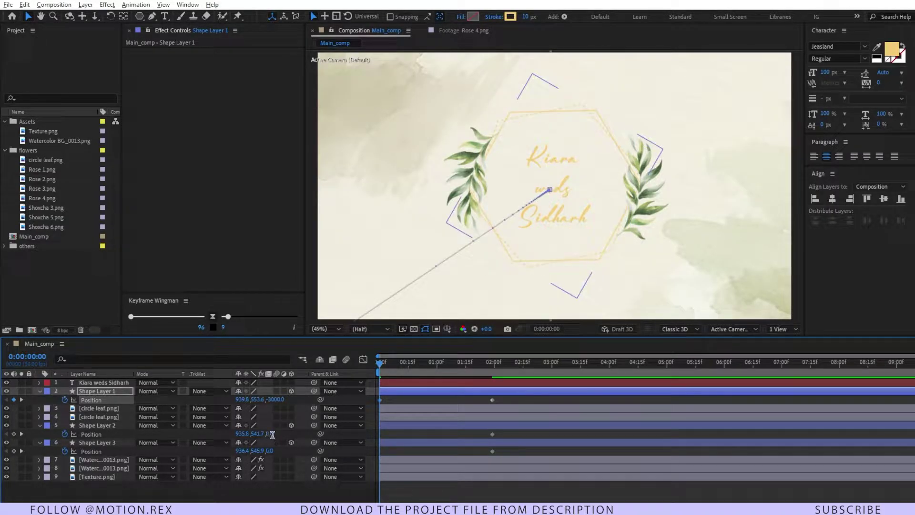
pyautogui.write('-2500')
pyautogui.press('Return')
pyautogui.click(274, 450)
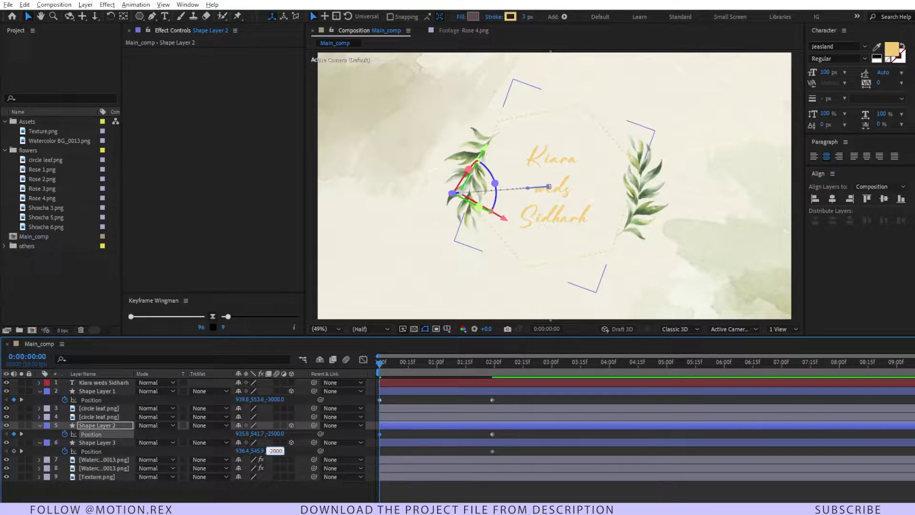
pyautogui.press('Return')
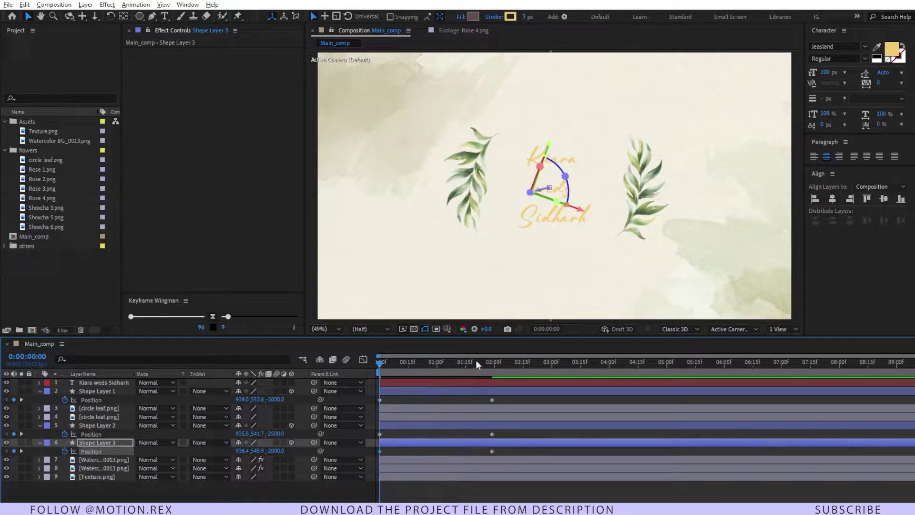
pyautogui.press('space')
pyautogui.moveTo(407, 372); pyautogui.dragTo(489, 366)
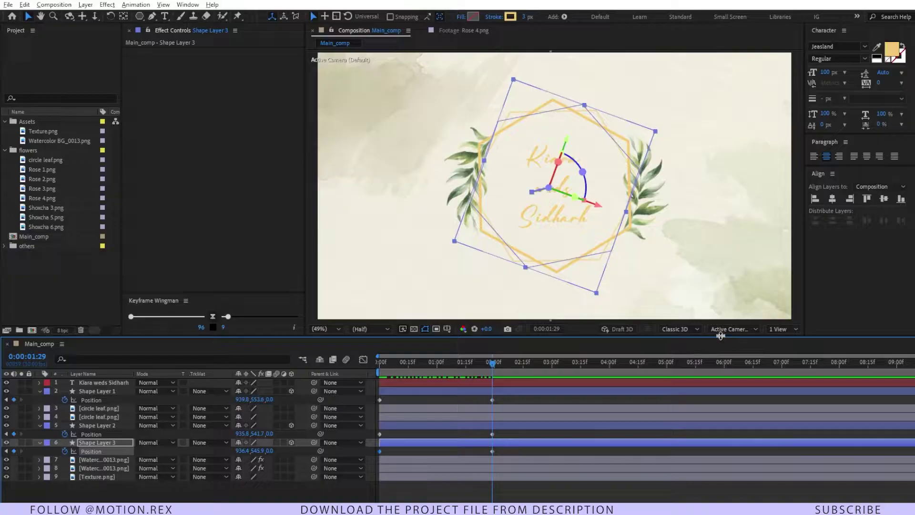
# Switch the viewer to two side-by-side views, with the right view showing Top.
pyautogui.click(772, 327)
pyautogui.click(779, 347)
pyautogui.click(728, 329)
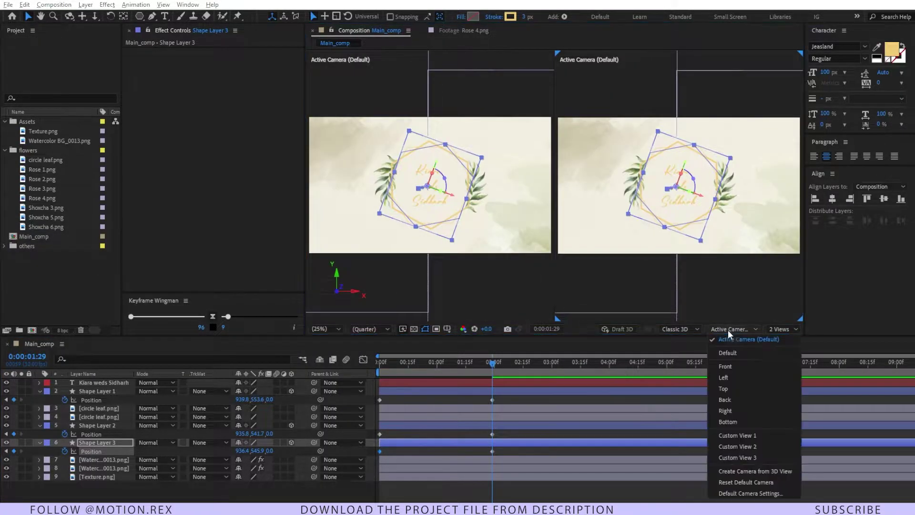
pyautogui.click(736, 367)
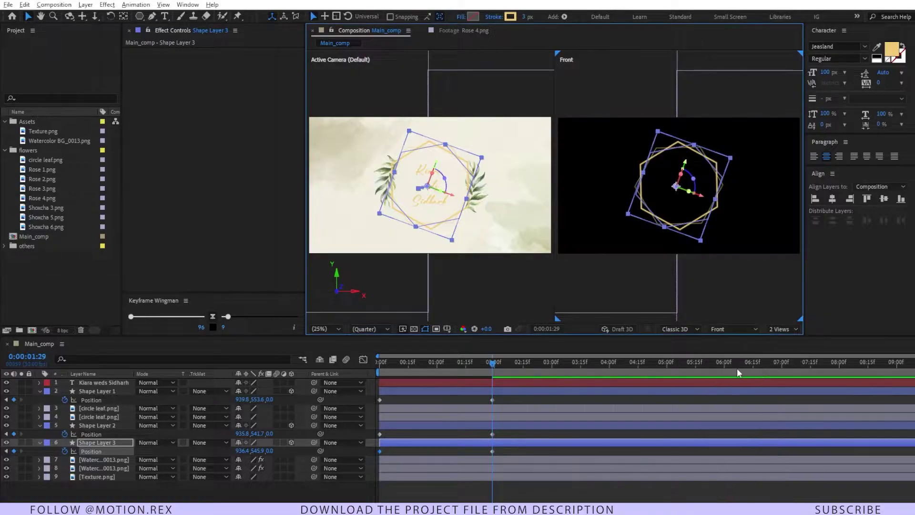
pyautogui.click(721, 324)
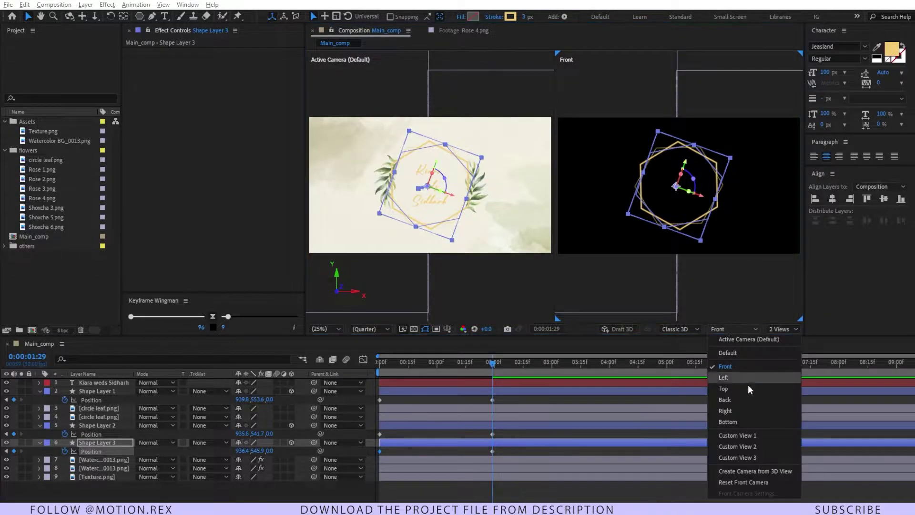
pyautogui.click(736, 386)
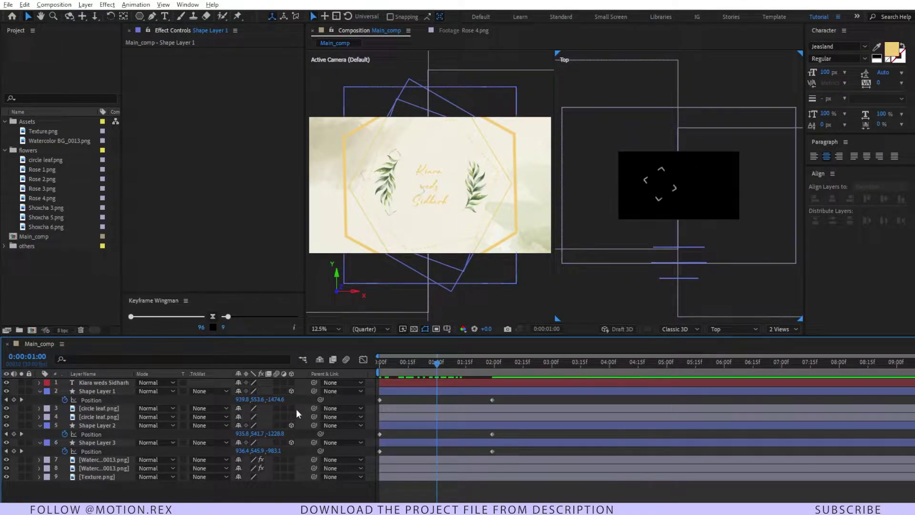
# Scrub from the first frame to frame 26 and back to frame 5 to watch the layers approach.
pyautogui.moveTo(407, 366); pyautogui.dragTo(371, 371)
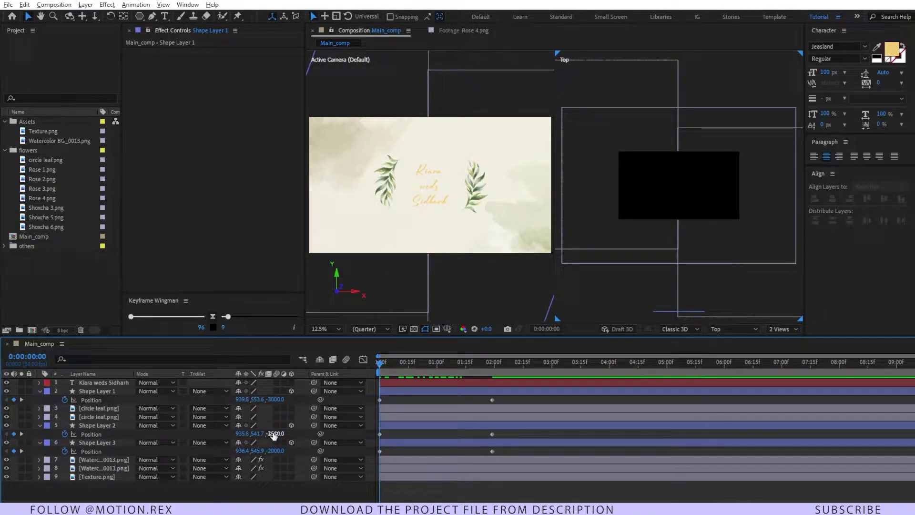
pyautogui.moveTo(403, 365); pyautogui.dragTo(430, 365)
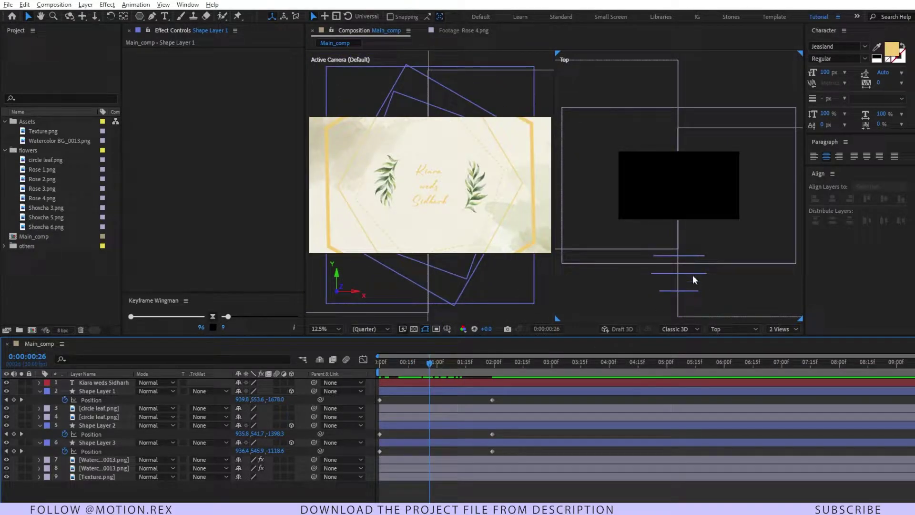
pyautogui.click(414, 367)
pyautogui.moveTo(413, 367); pyautogui.dragTo(383, 400)
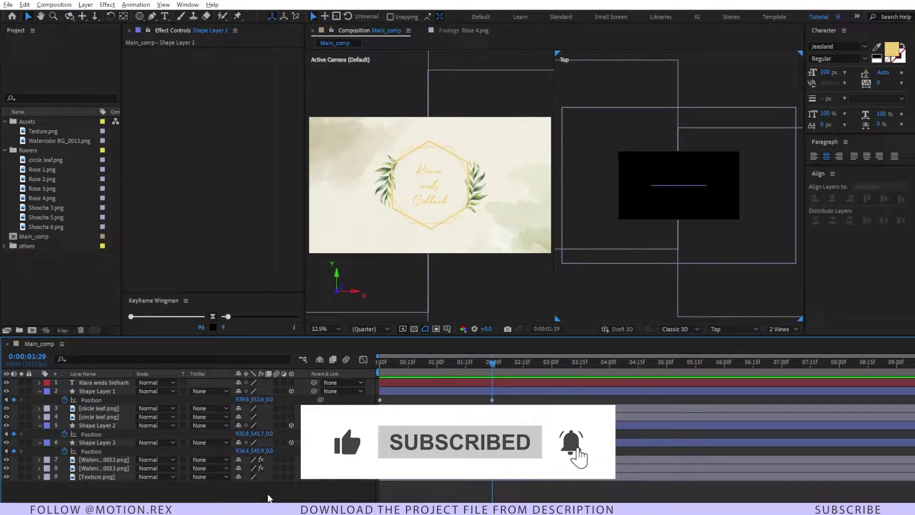
# Return to a single Active Camera view with the composition fitted in the viewer.
pyautogui.click(749, 330)
pyautogui.click(756, 339)
pyautogui.click(780, 328)
pyautogui.click(782, 351)
pyautogui.click(741, 330)
pyautogui.click(738, 339)
pyautogui.click(329, 328)
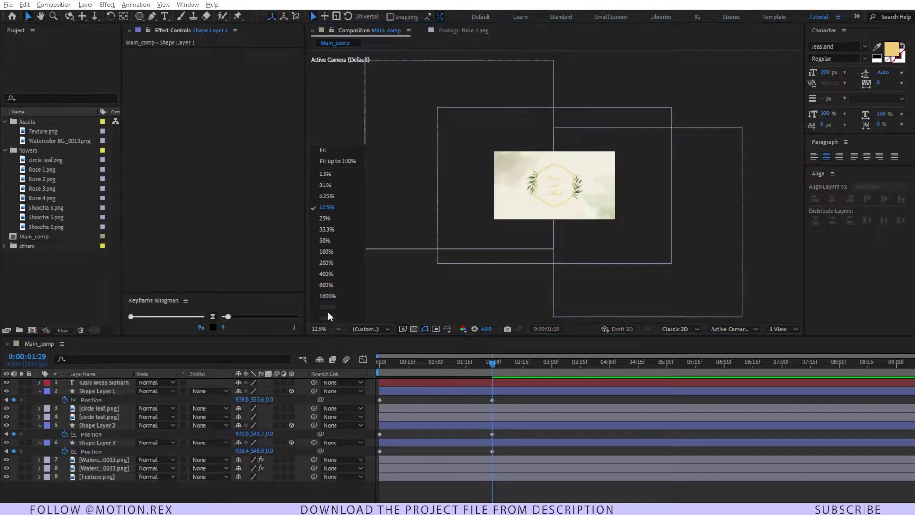
pyautogui.click(326, 162)
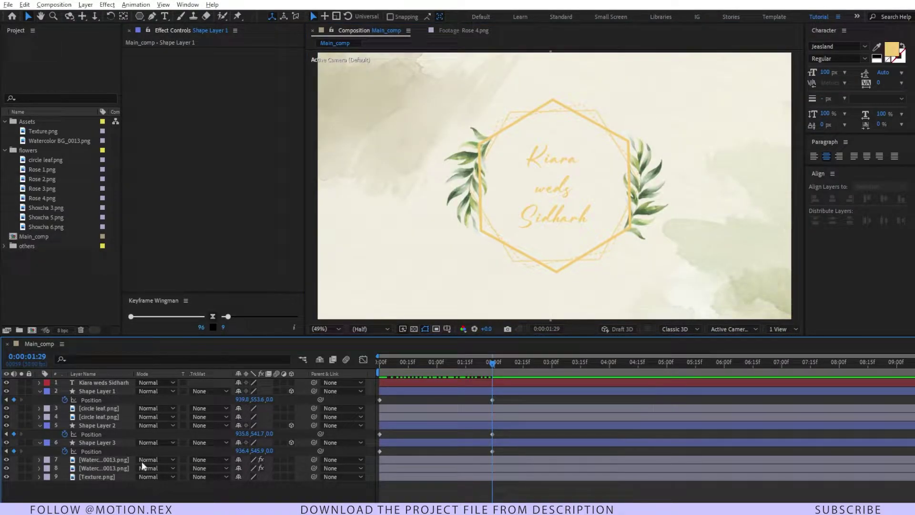
# Add a 3D null object named 'control 1' below the title text layer.
pyautogui.rightClick(107, 482)
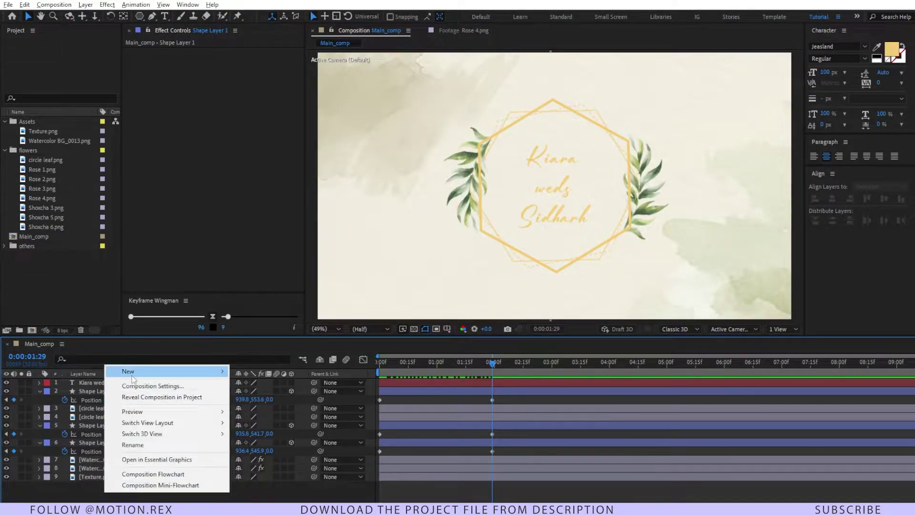
pyautogui.moveTo(132, 376)
pyautogui.click(286, 430)
pyautogui.press('Return')
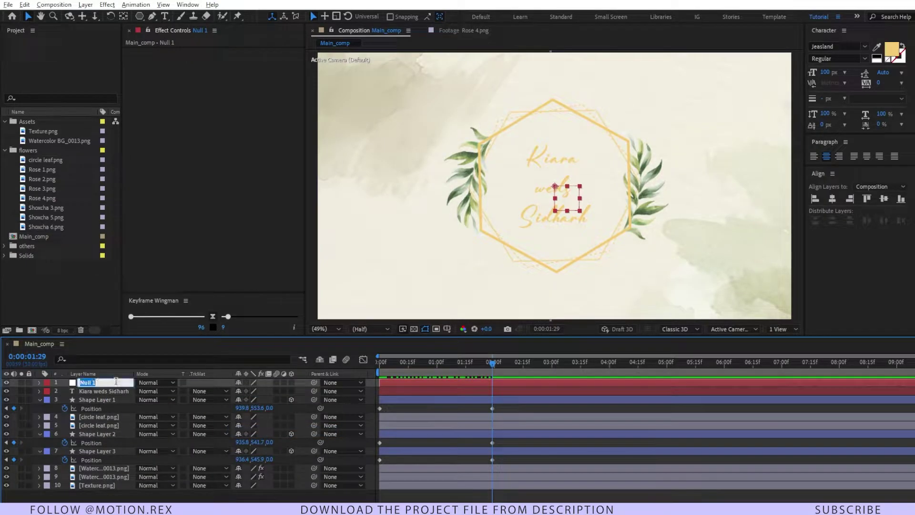
pyautogui.write('control 1')
pyautogui.press('Return')
pyautogui.moveTo(105, 382); pyautogui.dragTo(118, 396)
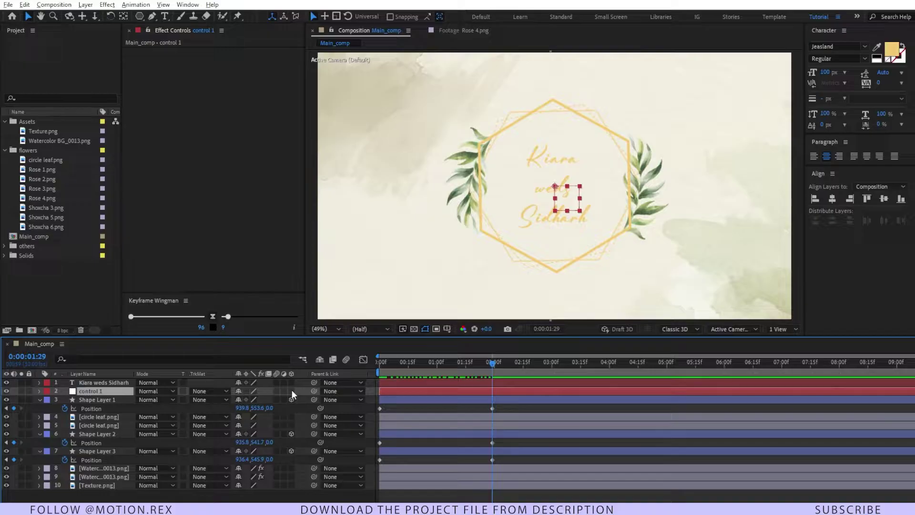
pyautogui.click(291, 391)
# Parent Shape Layer 1 to the control 1 null.
pyautogui.click(98, 399)
pyautogui.press('p')
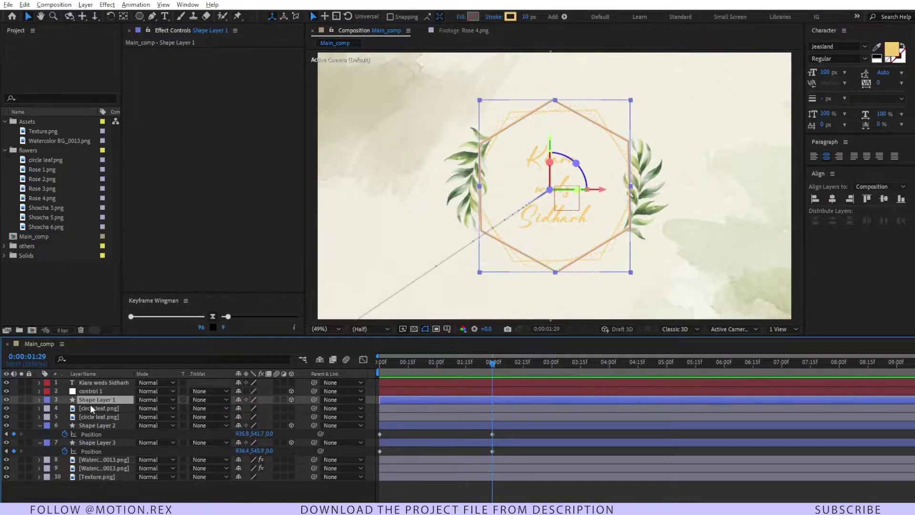
pyautogui.moveTo(315, 399); pyautogui.dragTo(90, 391)
# Keyframe control 1's Orientation at the start with a value of 27.5.
pyautogui.click(99, 393)
pyautogui.press('r')
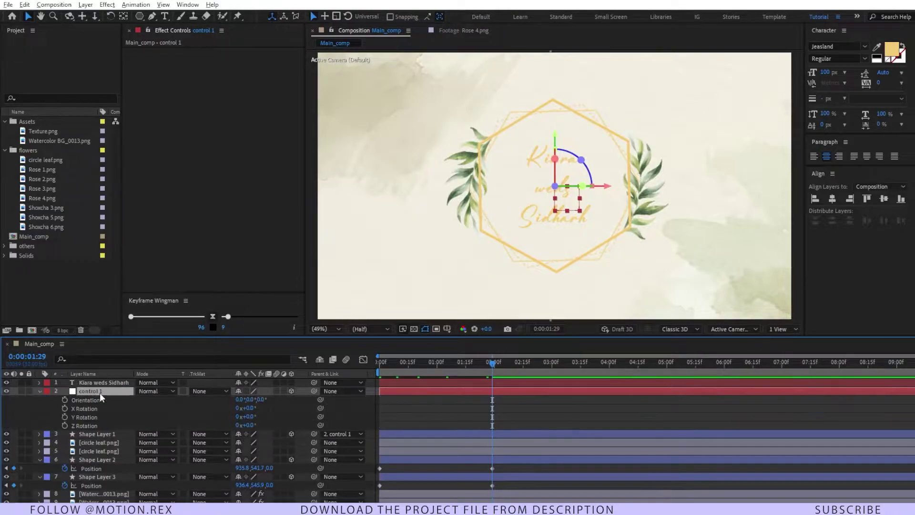
pyautogui.click(64, 400)
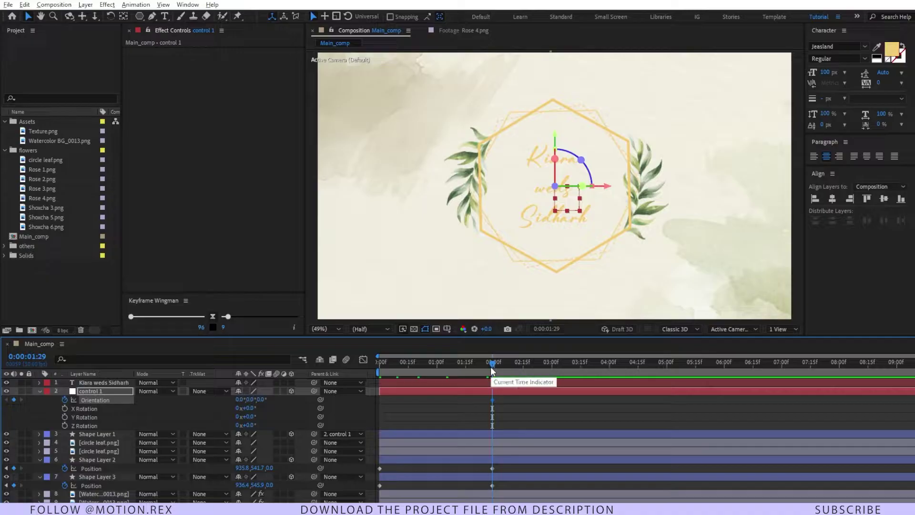
pyautogui.moveTo(491, 399); pyautogui.dragTo(383, 402)
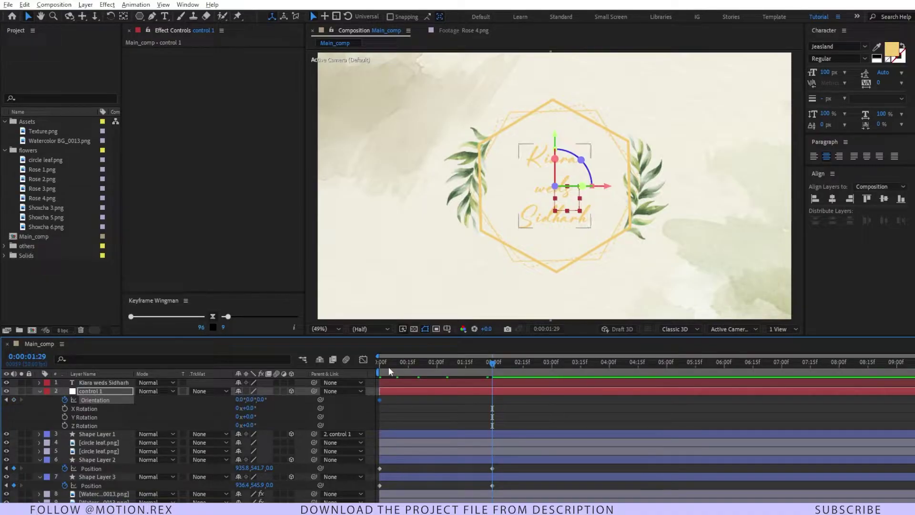
pyautogui.click(260, 399)
pyautogui.write('27.5')
pyautogui.press('Return')
pyautogui.moveTo(419, 371); pyautogui.dragTo(479, 372)
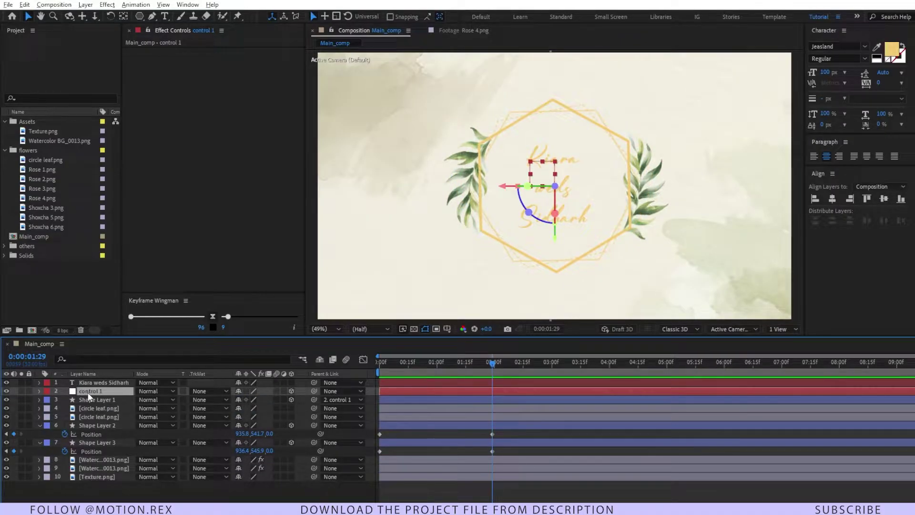
# Duplicate control 1 as control 2 above Shape Layer 2 and parent Shape Layer 2 to it.
pyautogui.hotkey('ctrl', 'd')
pyautogui.moveTo(107, 396); pyautogui.dragTo(113, 431)
pyautogui.click(110, 435)
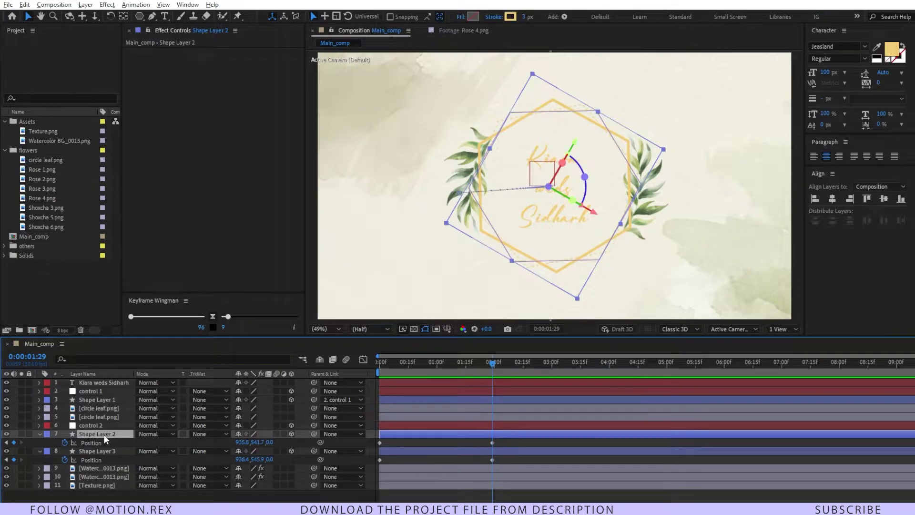
pyautogui.moveTo(313, 433); pyautogui.dragTo(114, 431)
pyautogui.moveTo(487, 364)
pyautogui.mouseDown()
pyautogui.moveTo(402, 375)
pyautogui.moveTo(487, 376)
pyautogui.mouseUp()
# Duplicate control 2 as control 3 above Shape Layer 3 and parent Shape Layer 3 to it.
pyautogui.hotkey('ctrl', 'd')
pyautogui.click(115, 425)
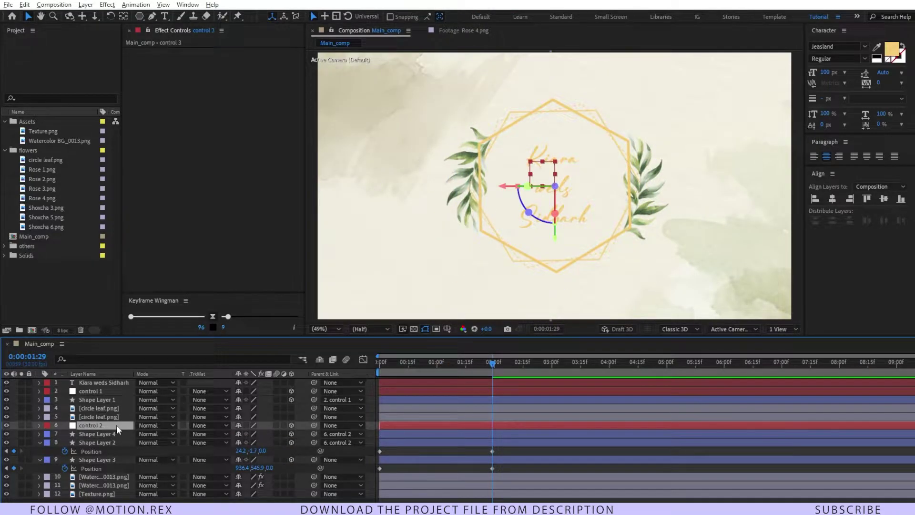
pyautogui.hotkey('ctrl', 'd')
pyautogui.moveTo(116, 425); pyautogui.dragTo(109, 463)
pyautogui.click(108, 465)
pyautogui.click(106, 462)
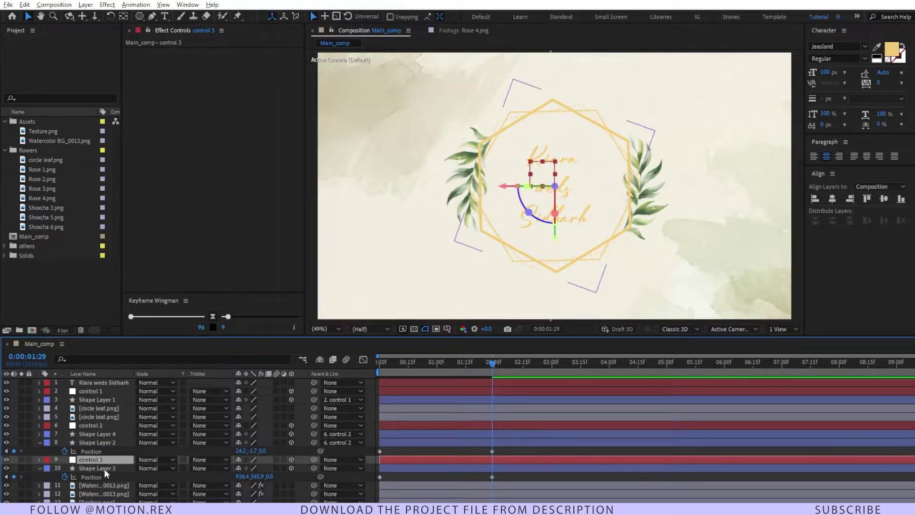
pyautogui.click(104, 468)
pyautogui.moveTo(314, 467); pyautogui.dragTo(125, 461)
pyautogui.moveTo(480, 371)
pyautogui.mouseDown()
pyautogui.moveTo(373, 371)
pyautogui.moveTo(487, 375)
pyautogui.mouseUp()
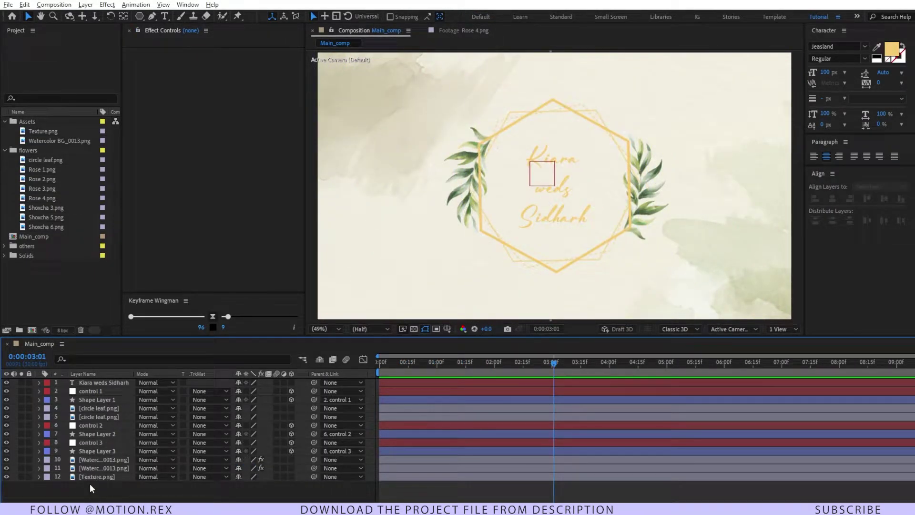
# Move the hexagons' Position and nulls' Orientation end keyframes out to 3:00.
pyautogui.hotkey('ctrl', 'a')
pyautogui.press('u')
pyautogui.moveTo(541, 397); pyautogui.dragTo(498, 503)
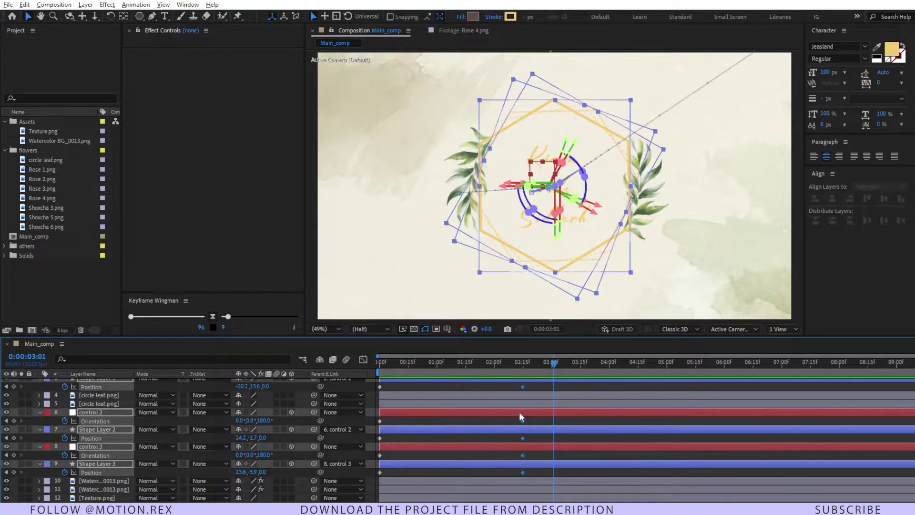
pyautogui.moveTo(523, 386); pyautogui.dragTo(552, 398)
pyautogui.moveTo(551, 366); pyautogui.dragTo(540, 366)
# Apply Easy Ease to all Orientation and Position keyframes and preview from the start.
pyautogui.press('pagedown')
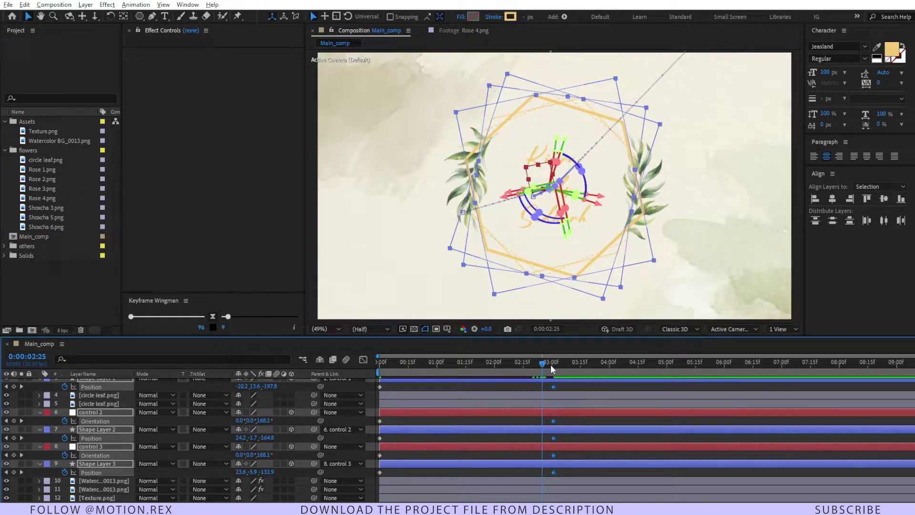
pyautogui.scroll(2, 613, 422)
pyautogui.click(586, 400)
pyautogui.moveTo(587, 397); pyautogui.dragTo(371, 500)
pyautogui.press('F9')
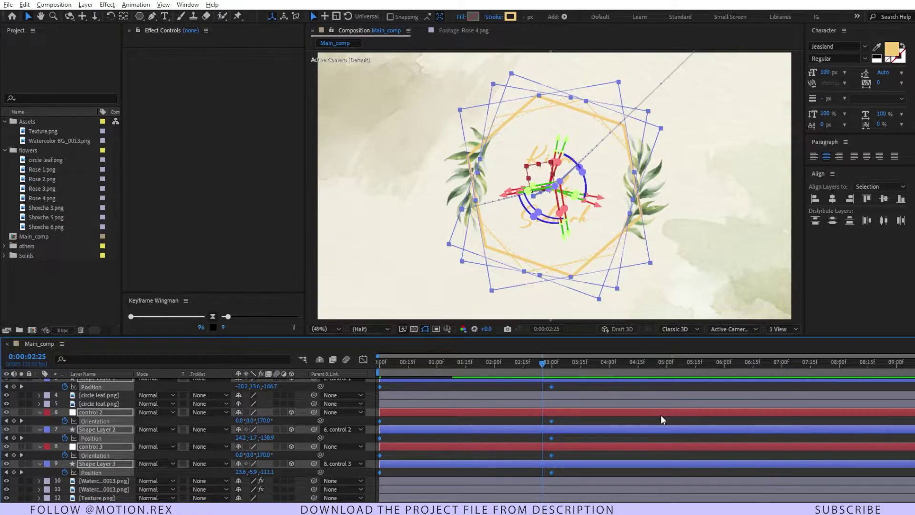
pyautogui.moveTo(534, 364); pyautogui.dragTo(377, 374)
pyautogui.click(398, 385)
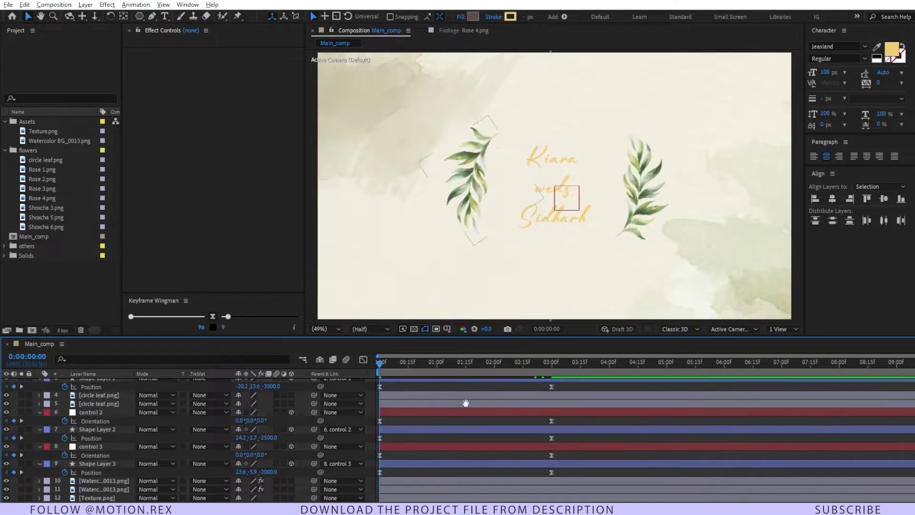
pyautogui.press('space')
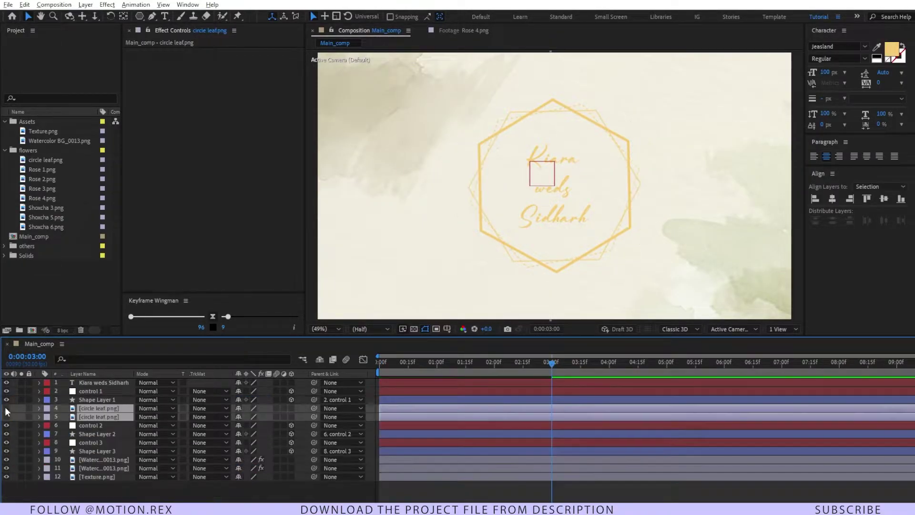
# Move the second circle leaf's anchor point to its stem with the Pan Behind tool.
pyautogui.click(5, 408)
pyautogui.click(4, 407)
pyautogui.click(5, 407)
pyautogui.click(5, 407)
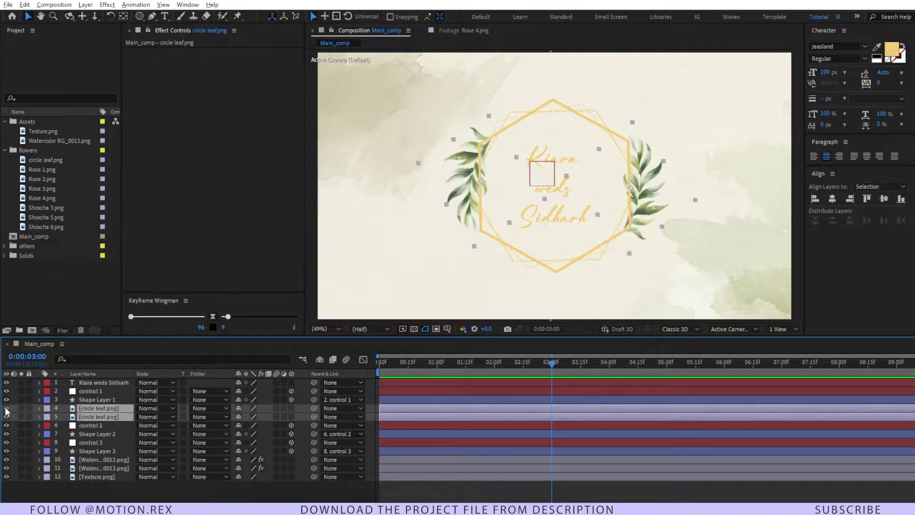
pyautogui.click(88, 418)
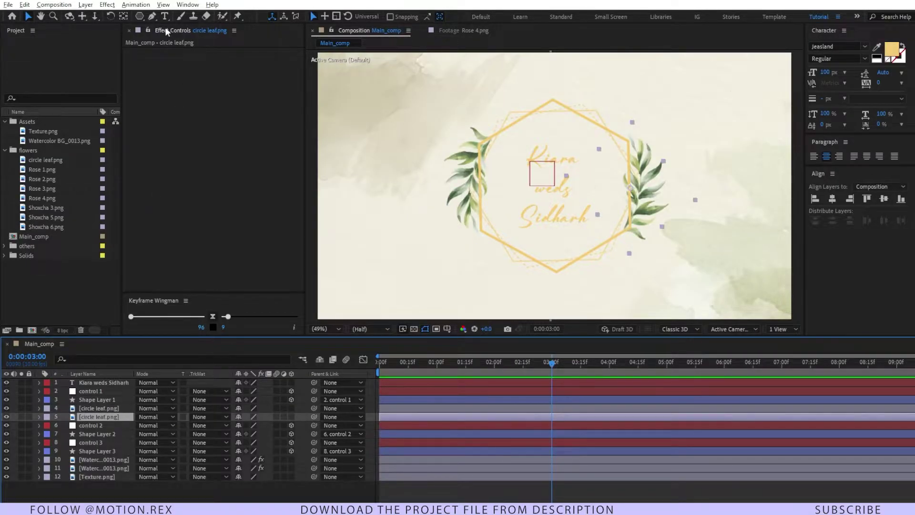
pyautogui.click(125, 16)
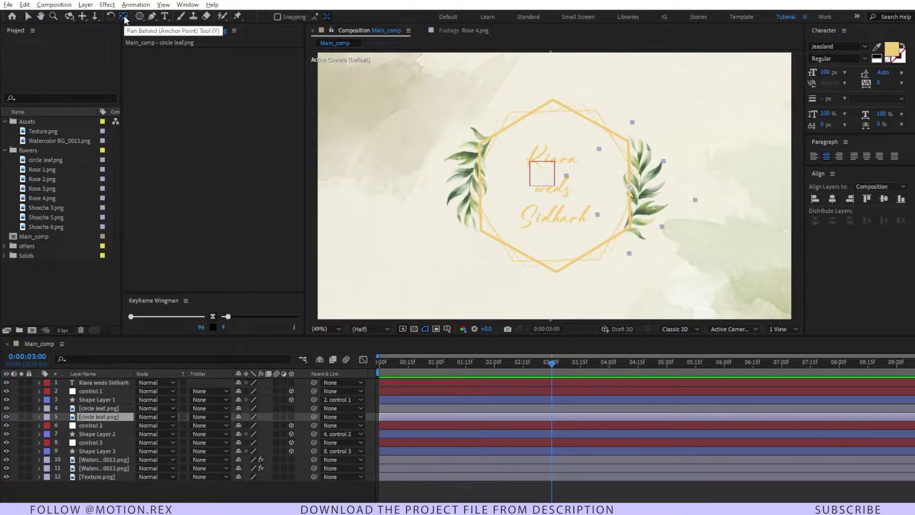
pyautogui.moveTo(629, 187); pyautogui.dragTo(633, 229)
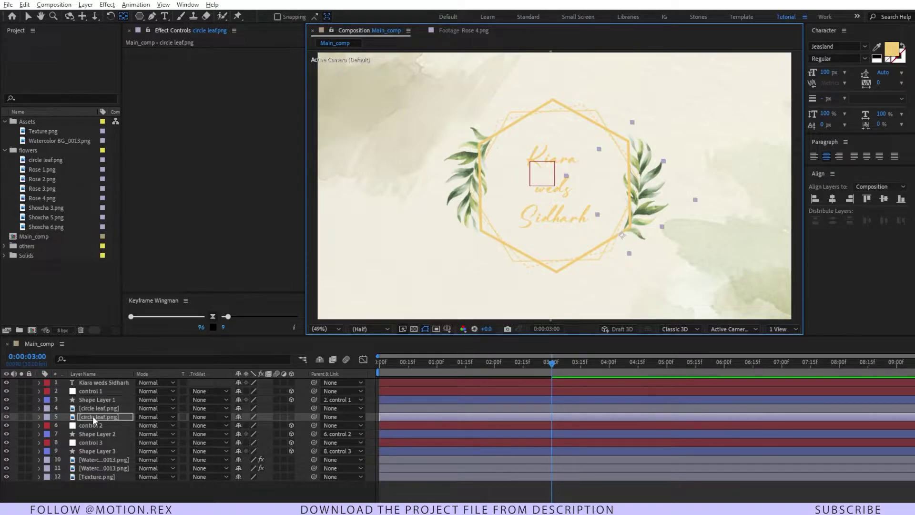
# Set the leaf's Scale to 0% at the start of the timeline.
pyautogui.press('s')
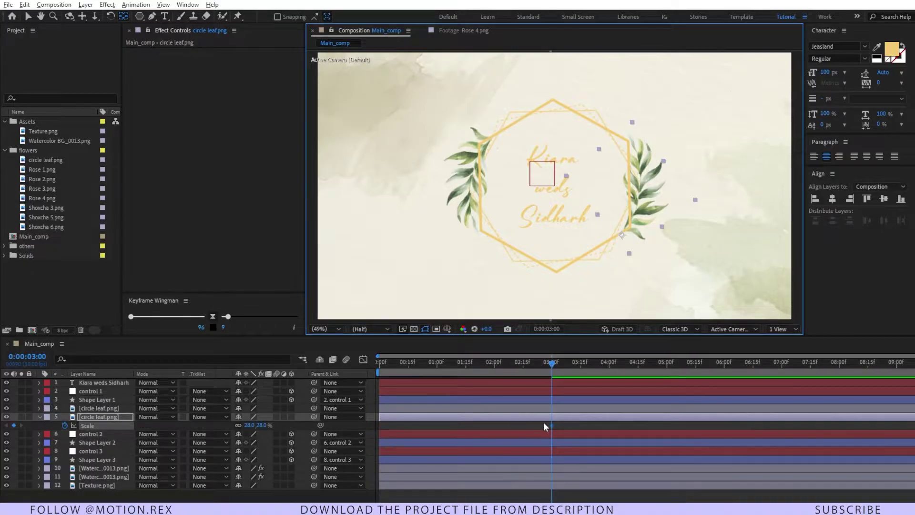
pyautogui.moveTo(551, 365); pyautogui.dragTo(374, 381)
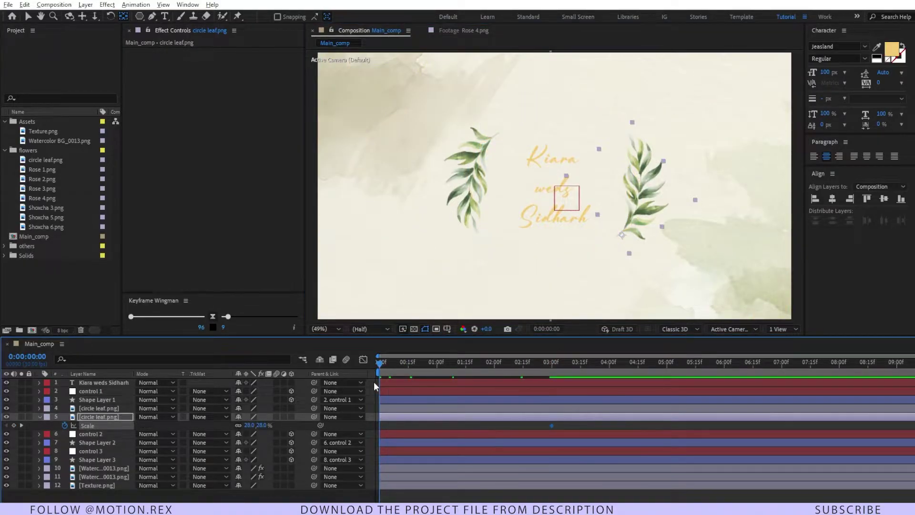
pyautogui.click(262, 425)
pyautogui.write('0')
pyautogui.press('Return')
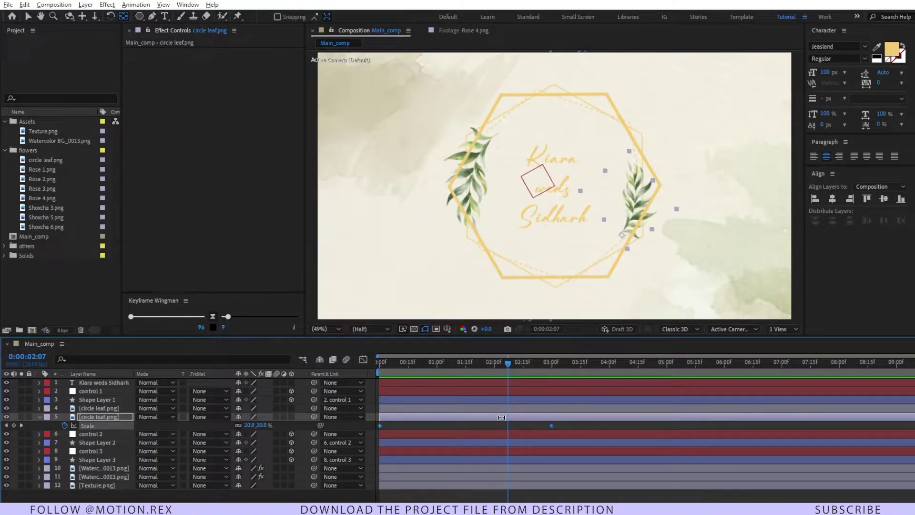
# Shift the leaf layer later, pull its second Scale keyframe earlier, and preview the growth.
pyautogui.press('v')
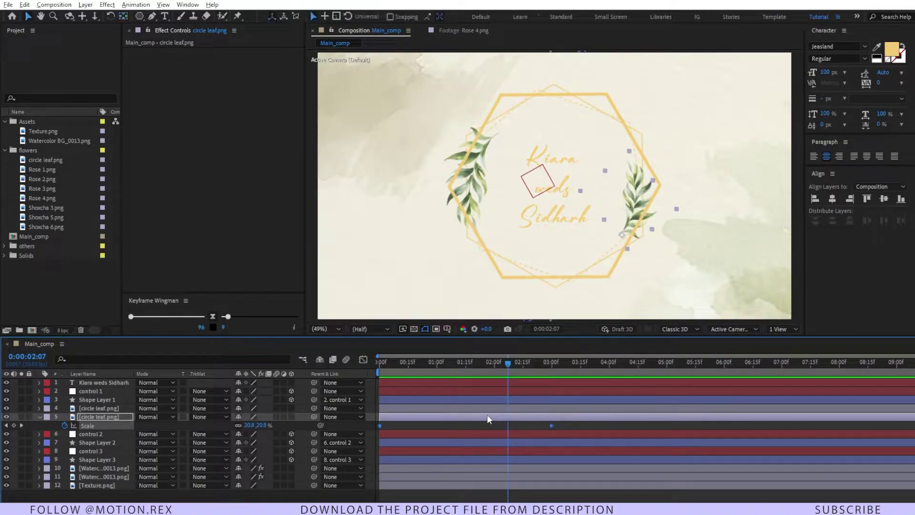
pyautogui.moveTo(444, 419); pyautogui.dragTo(571, 416)
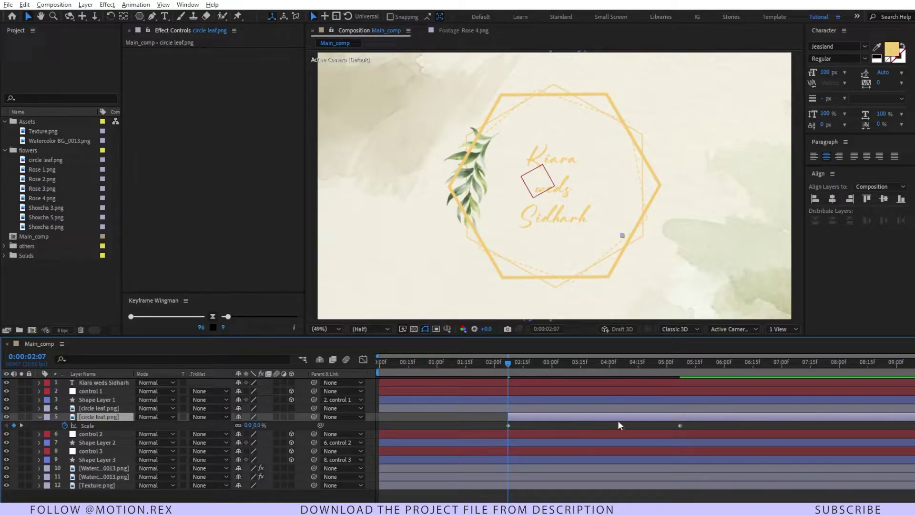
pyautogui.moveTo(679, 425); pyautogui.dragTo(579, 437)
pyautogui.click(498, 363)
pyautogui.press('space')
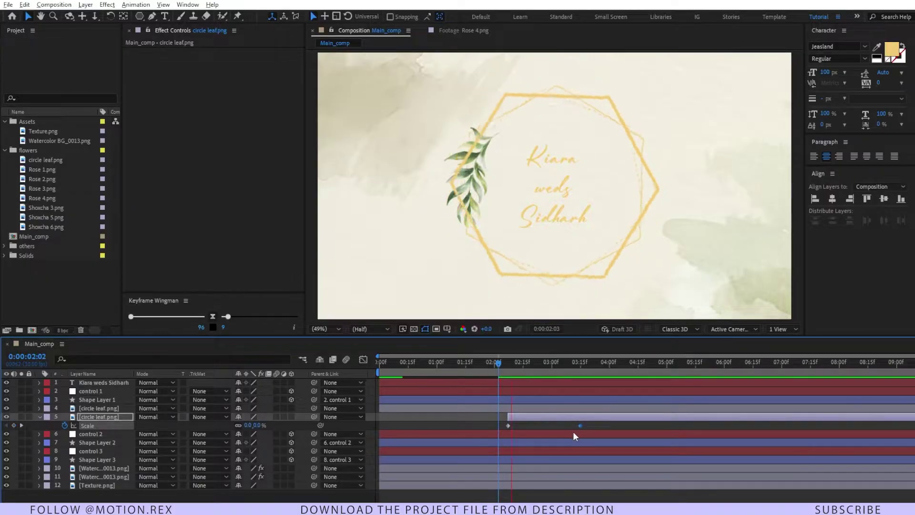
pyautogui.press('space')
# Select the first leaf's two Scale keyframes and delay the second leaf layer.
pyautogui.click(514, 364)
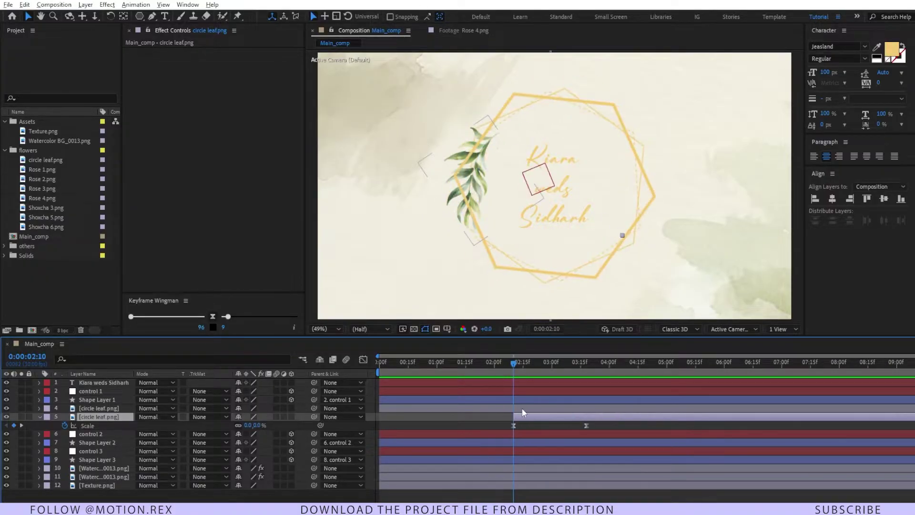
pyautogui.click(522, 408)
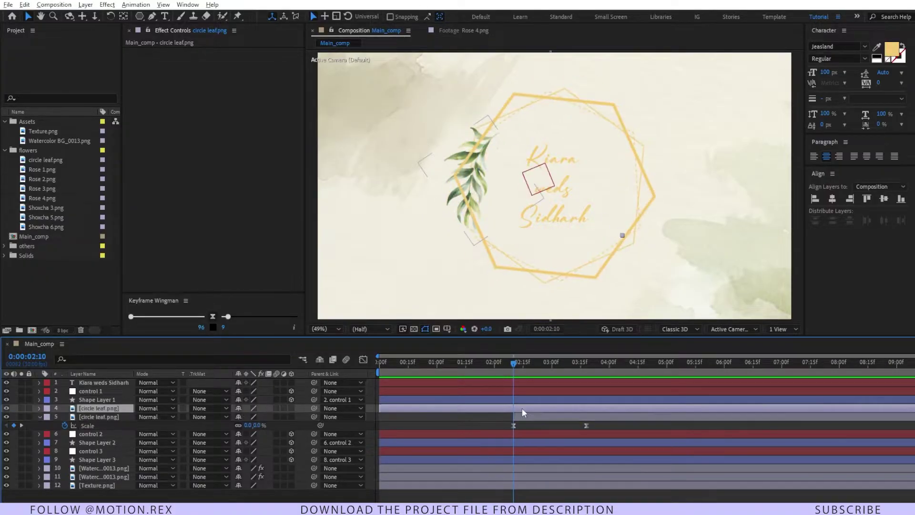
pyautogui.moveTo(596, 425); pyautogui.dragTo(510, 422)
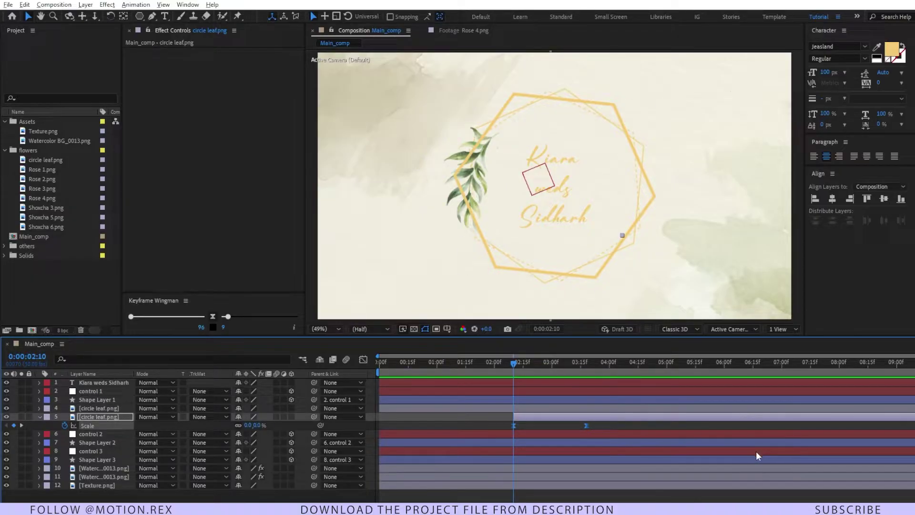
pyautogui.click(521, 408)
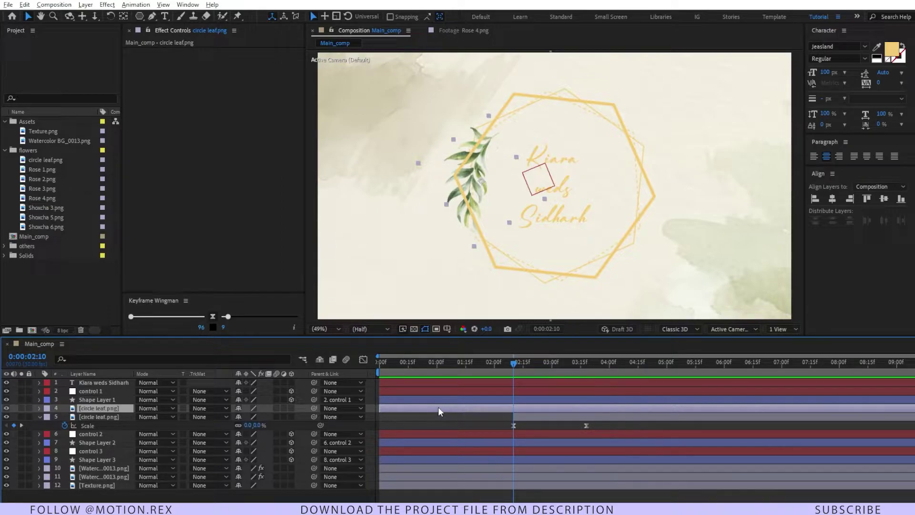
pyautogui.moveTo(443, 408); pyautogui.dragTo(581, 411)
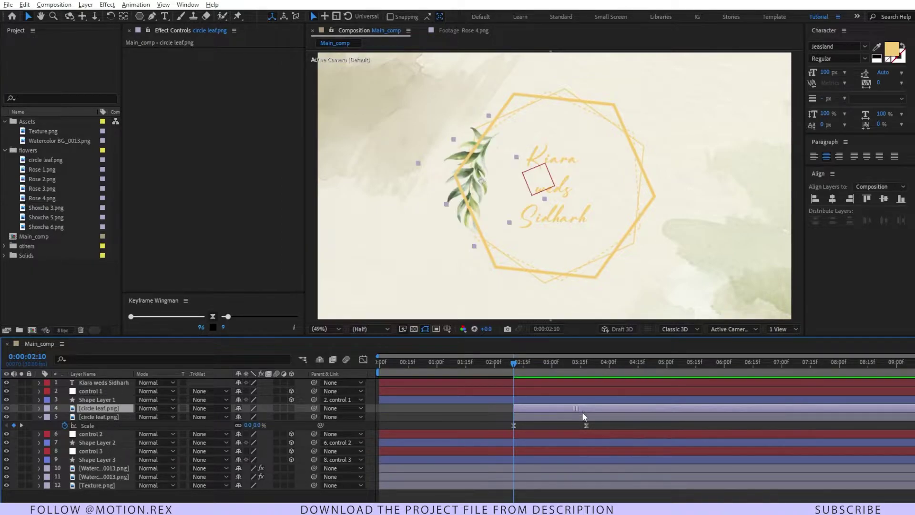
# Reposition the right leaf's anchor point and paste the Scale animation onto it.
pyautogui.press('i')
pyautogui.click(122, 17)
pyautogui.moveTo(458, 165); pyautogui.dragTo(495, 134)
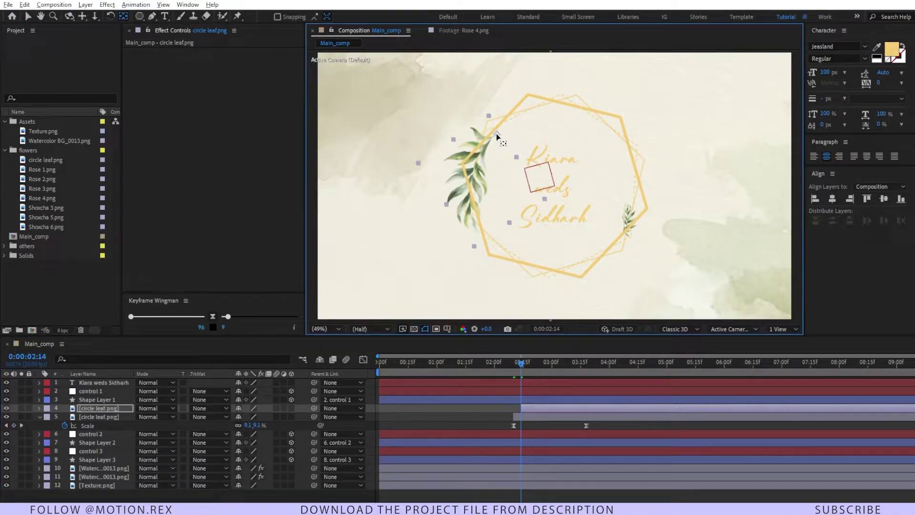
pyautogui.click(531, 401)
pyautogui.click(529, 407)
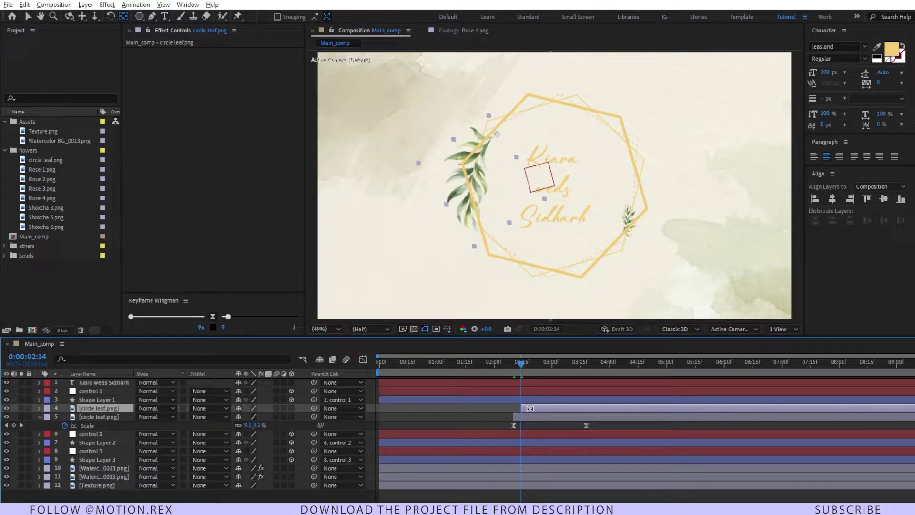
pyautogui.hotkey('ctrl', 'v')
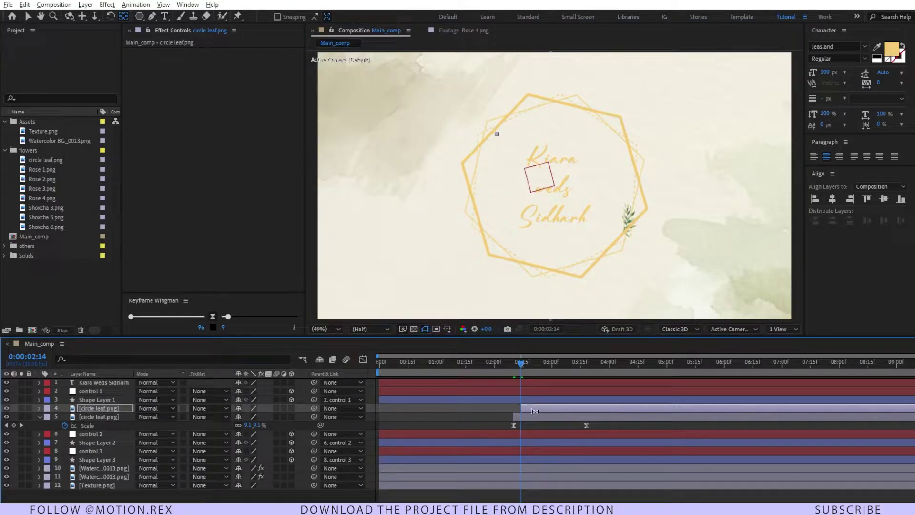
# Nudge the second leaf's animation timing and preview both leaves growing from 2:06.
pyautogui.press('u')
pyautogui.click(590, 363)
pyautogui.press('v')
pyautogui.moveTo(533, 408); pyautogui.dragTo(542, 407)
pyautogui.click(506, 363)
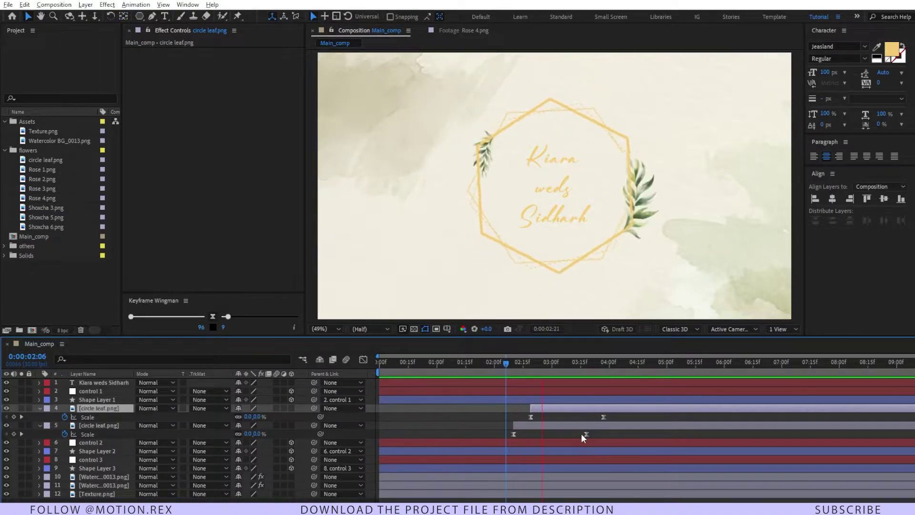
pyautogui.press('space')
pyautogui.moveTo(556, 408); pyautogui.dragTo(546, 408)
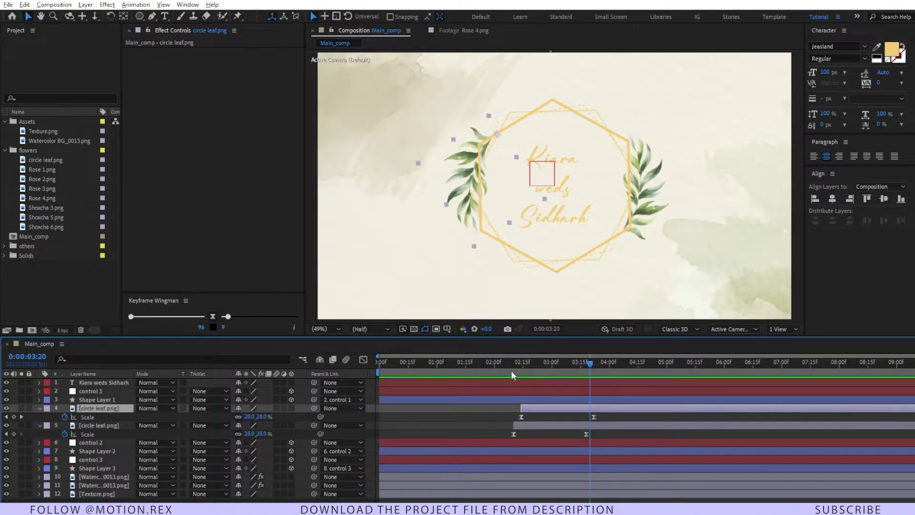
pyautogui.click(506, 363)
pyautogui.press('space')
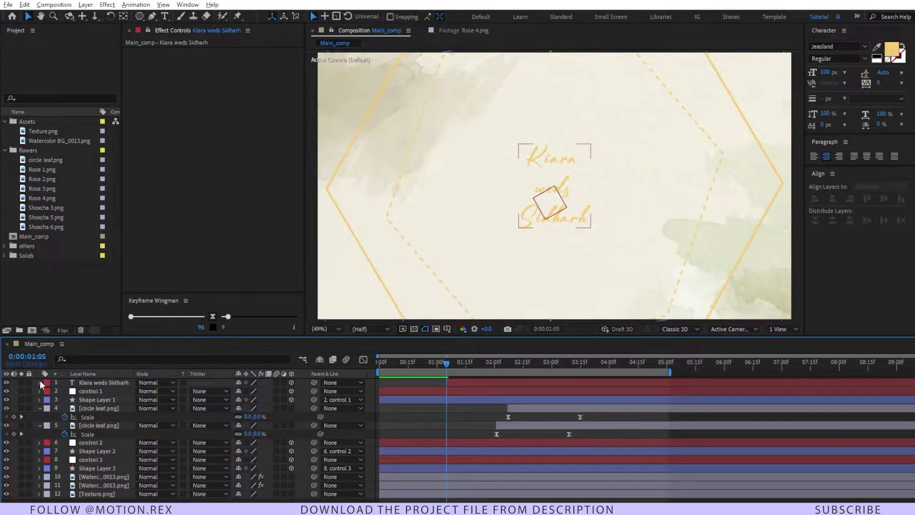
pyautogui.click(494, 382)
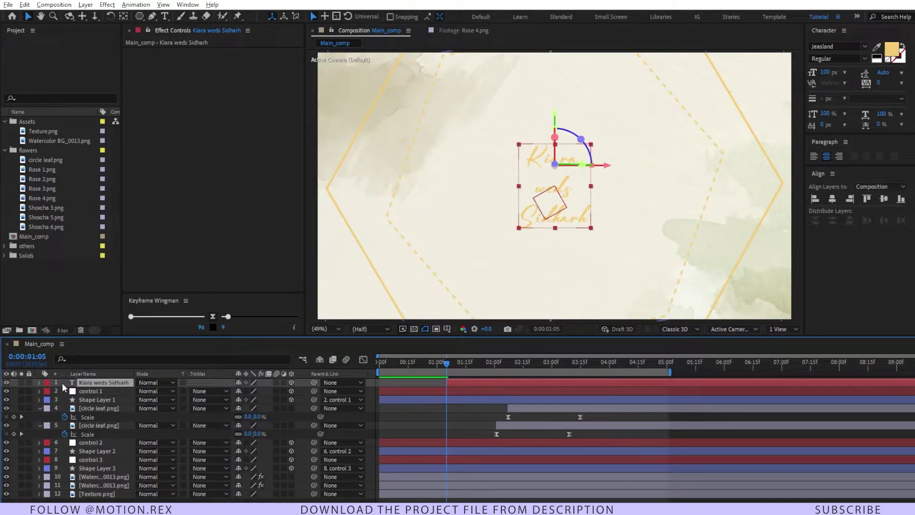
# Enable Per-character 3D on the title and add a Position animator with Z at -500.
pyautogui.click(38, 382)
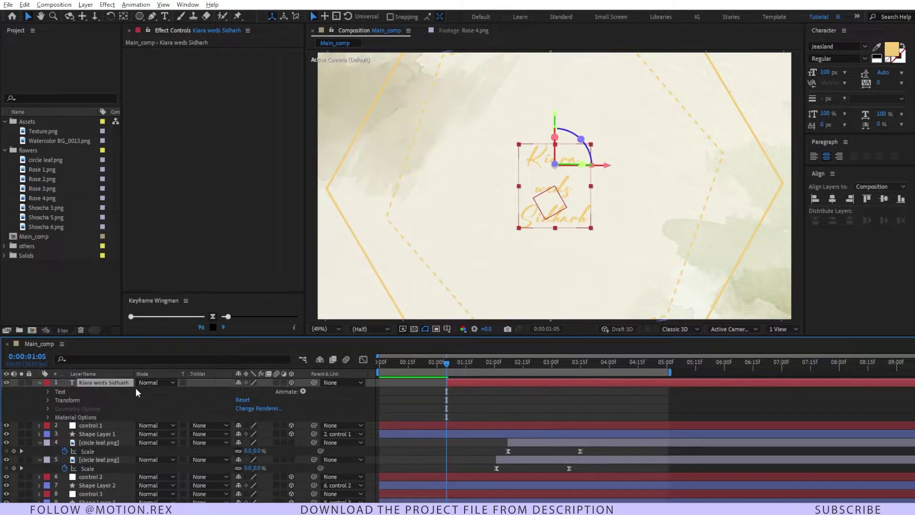
pyautogui.click(304, 391)
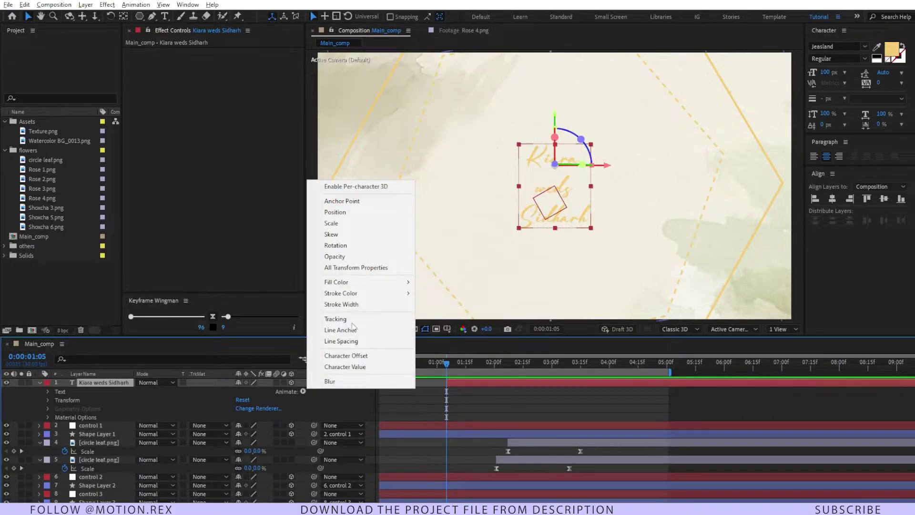
pyautogui.click(377, 187)
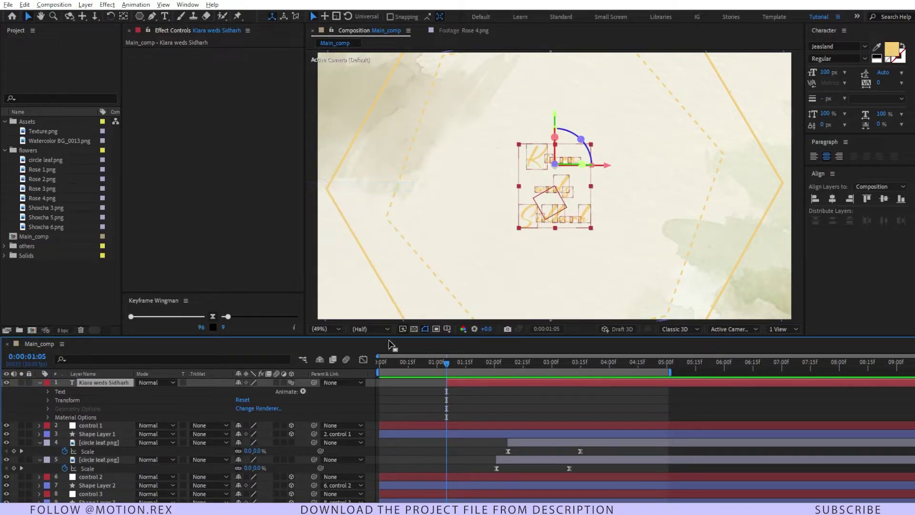
pyautogui.click(302, 391)
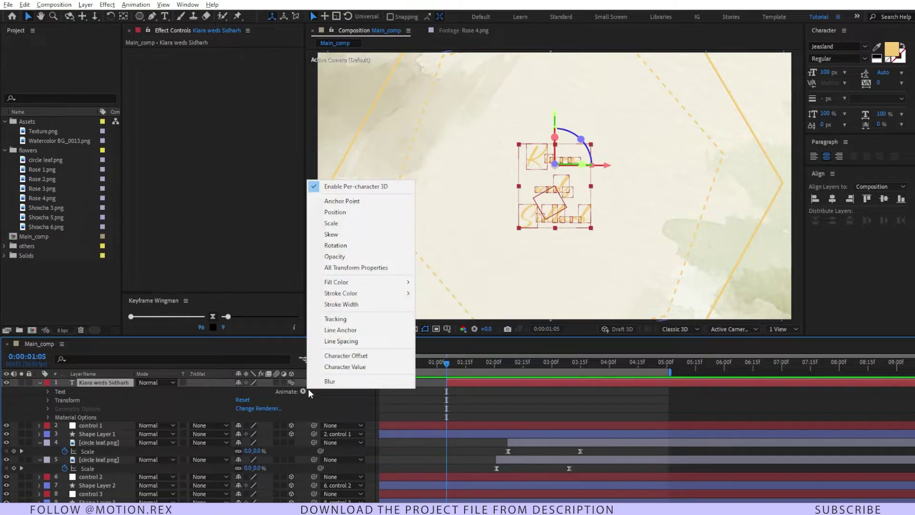
pyautogui.click(358, 212)
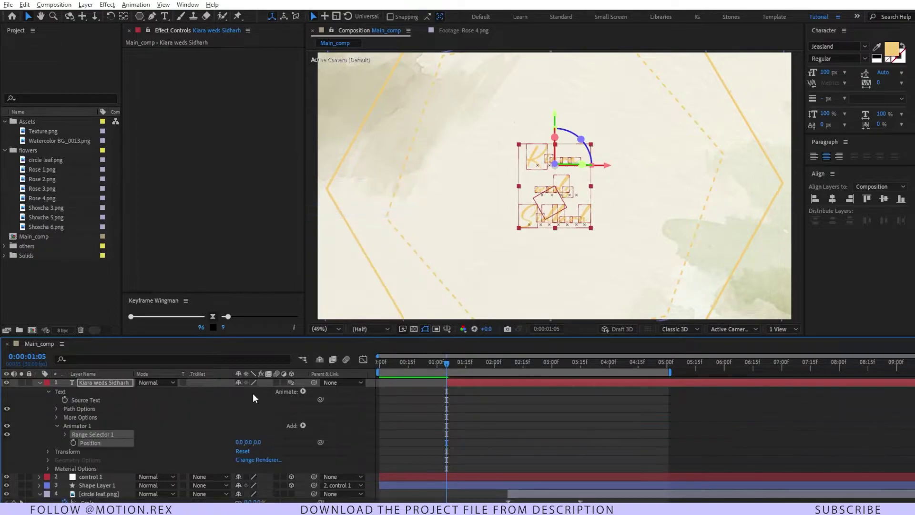
pyautogui.click(258, 441)
pyautogui.write('-500')
pyautogui.press('Return')
pyautogui.click(357, 430)
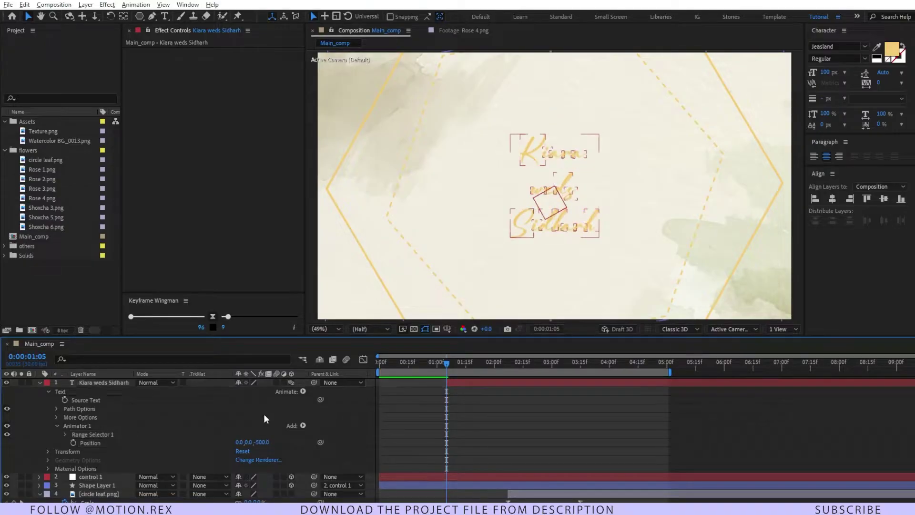
# Add Opacity 0% and Blur 25 properties to the title's animator.
pyautogui.click(302, 425)
pyautogui.moveTo(328, 428)
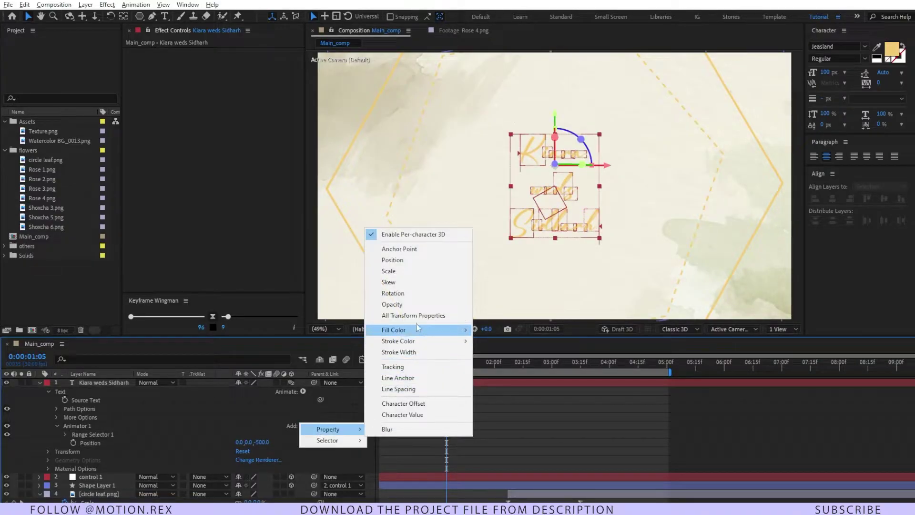
pyautogui.click(414, 304)
pyautogui.click(242, 451)
pyautogui.write('00')
pyautogui.press('Return')
pyautogui.click(304, 424)
pyautogui.moveTo(317, 429)
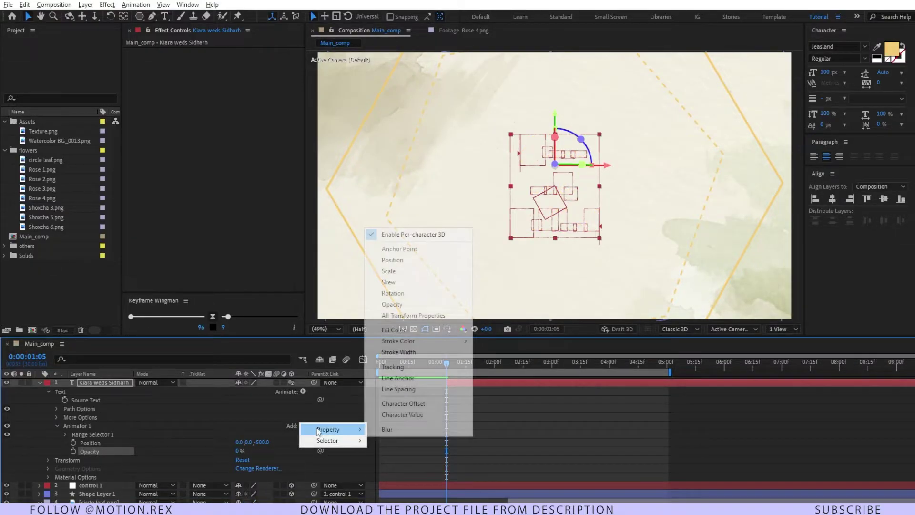
pyautogui.click(387, 428)
pyautogui.click(258, 459)
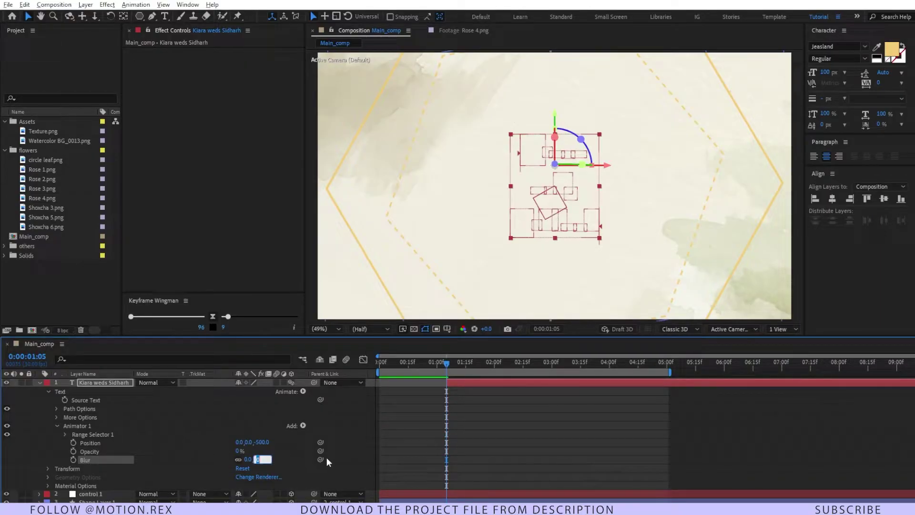
pyautogui.write('25')
pyautogui.press('Return')
# Keyframe the Range Selector Offset from 0% to 100% at about 3:15, with Easy Ease.
pyautogui.click(65, 434)
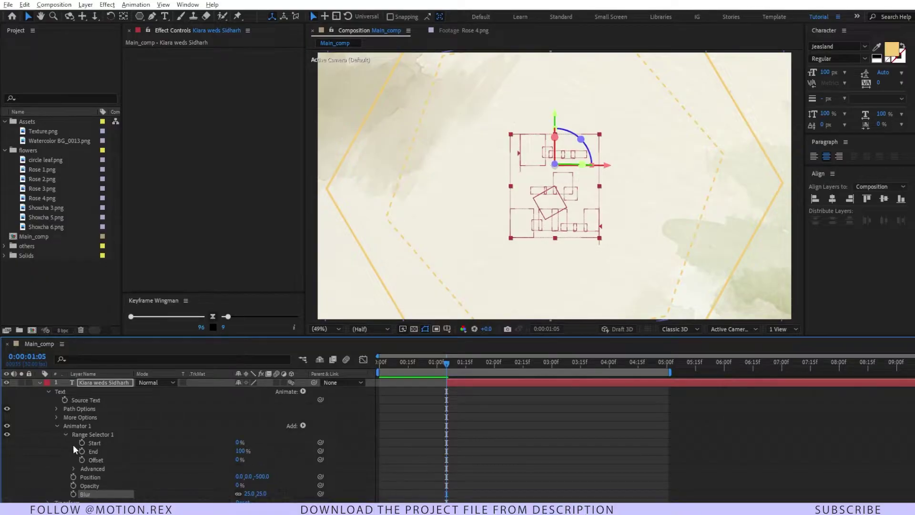
pyautogui.click(81, 459)
pyautogui.moveTo(510, 364); pyautogui.dragTo(569, 370)
pyautogui.click(237, 460)
pyautogui.press('Return')
pyautogui.click(696, 438)
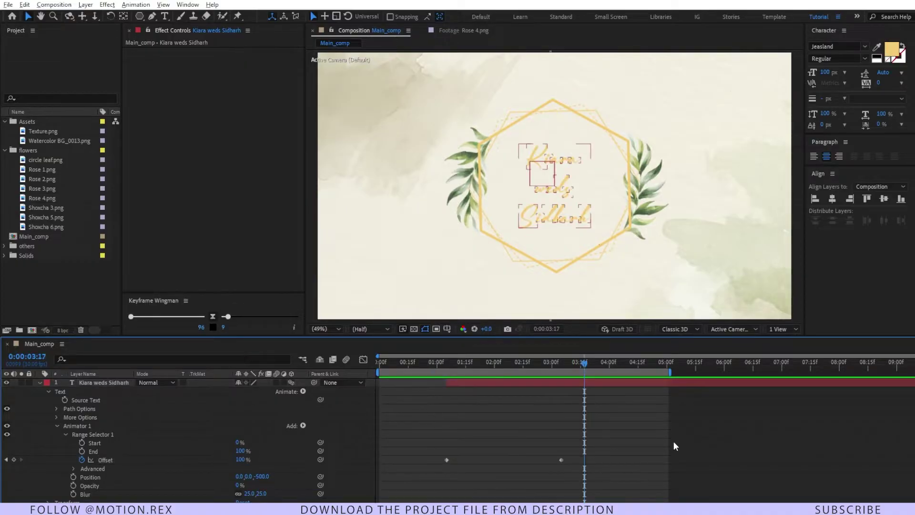
pyautogui.moveTo(593, 450); pyautogui.dragTo(394, 470)
pyautogui.press('F9')
# Preview the title's letter-by-letter reveal from the start of the comp.
pyautogui.click(437, 364)
pyautogui.click(380, 363)
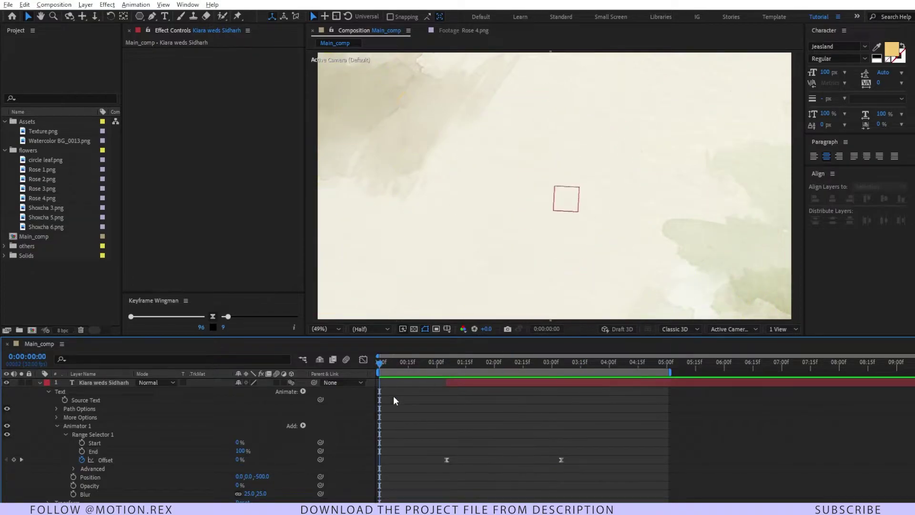
pyautogui.press('space')
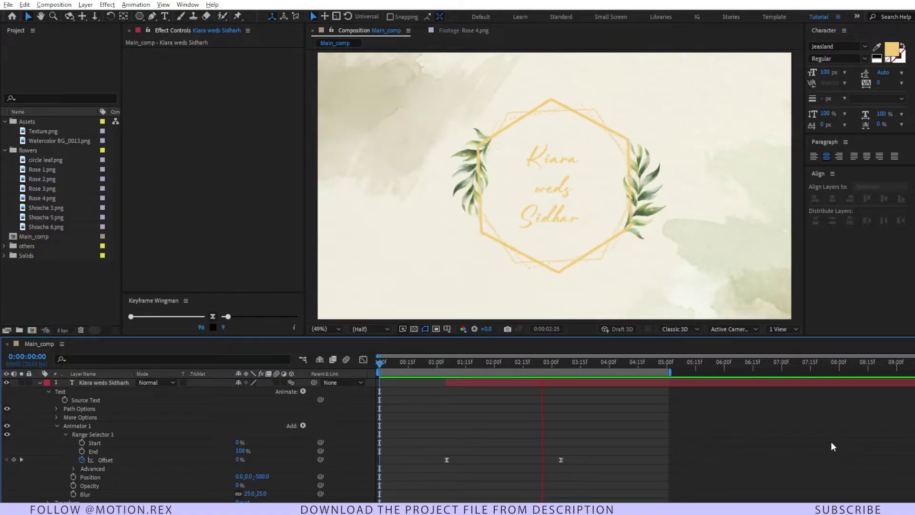
pyautogui.press('space')
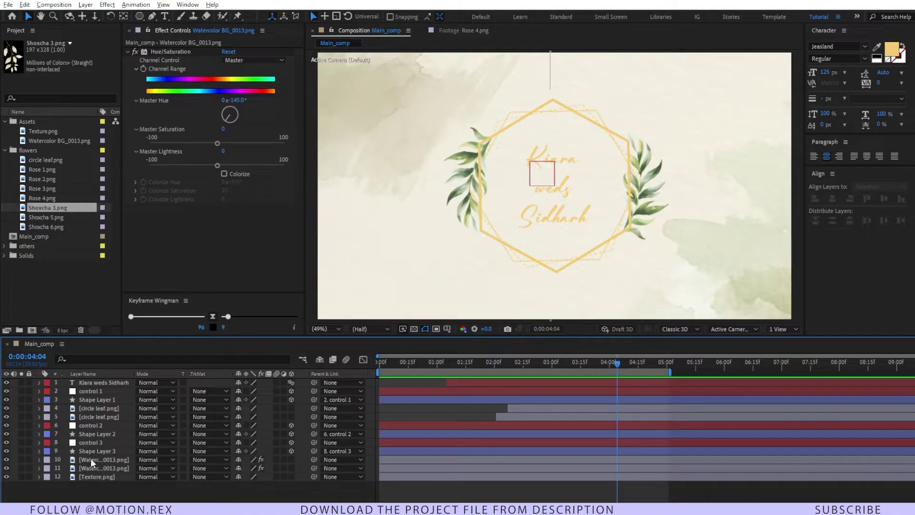
# Pre-compose layers 1–9 as 'element comp' and place Shoxcha 5.png near the bottom-left.
pyautogui.click(93, 450)
pyautogui.keyDown('shift'); pyautogui.click(101, 384); pyautogui.keyUp('shift')
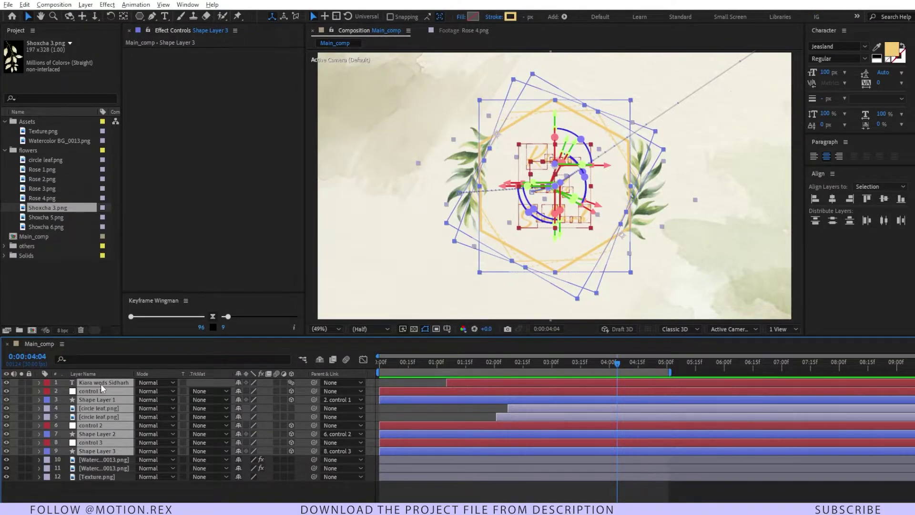
pyautogui.hotkey('ctrl', 'shift', 'c')
pyautogui.write('ele')
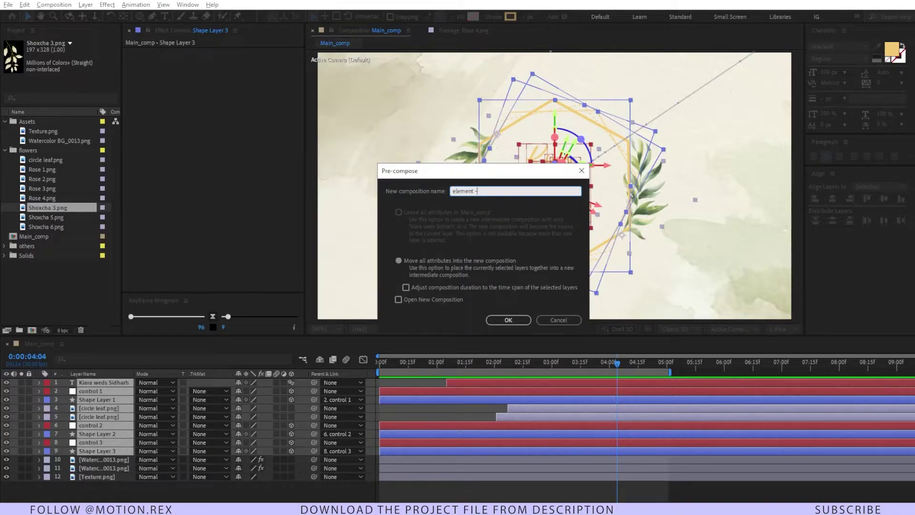
pyautogui.write('ment comp')
pyautogui.press('Return')
pyautogui.moveTo(72, 226); pyautogui.dragTo(80, 381)
pyautogui.moveTo(555, 186); pyautogui.dragTo(382, 279)
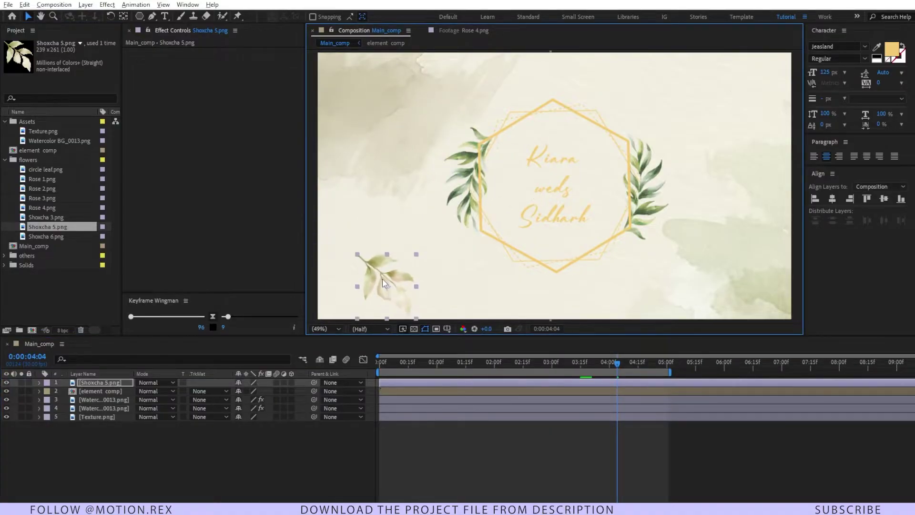
# Rotate the Shoxcha 5 leaf counterclockwise, move it to the left edge, and scale it to 127%.
pyautogui.press('r')
pyautogui.moveTo(250, 390); pyautogui.dragTo(210, 395)
pyautogui.press('s')
pyautogui.moveTo(380, 287); pyautogui.dragTo(332, 301)
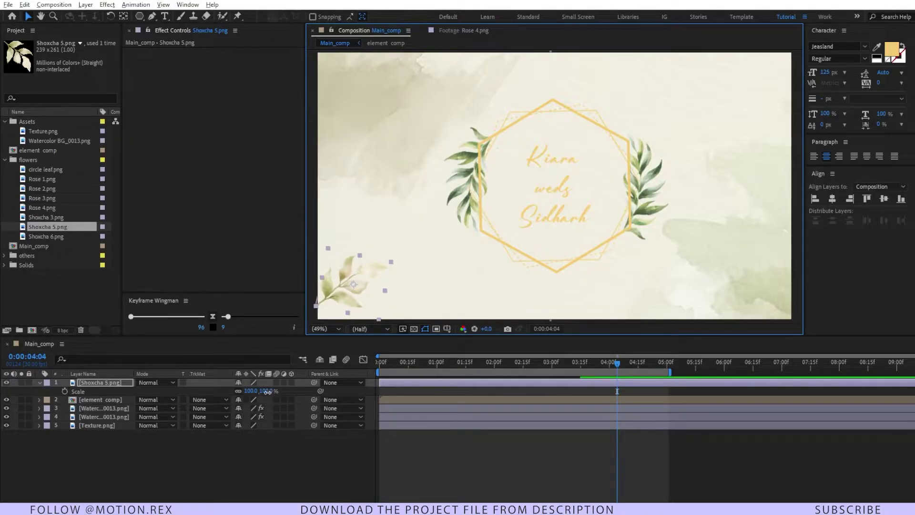
pyautogui.moveTo(263, 390); pyautogui.dragTo(275, 391)
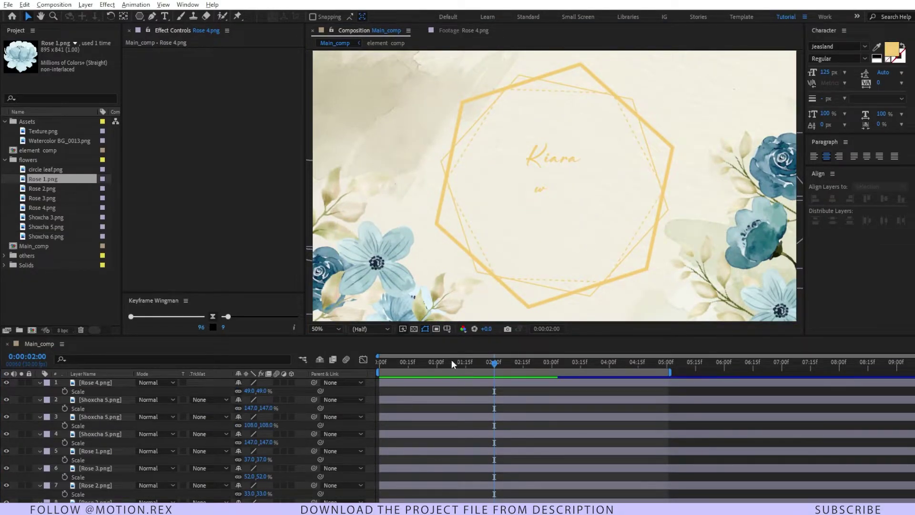
pyautogui.click(91, 382)
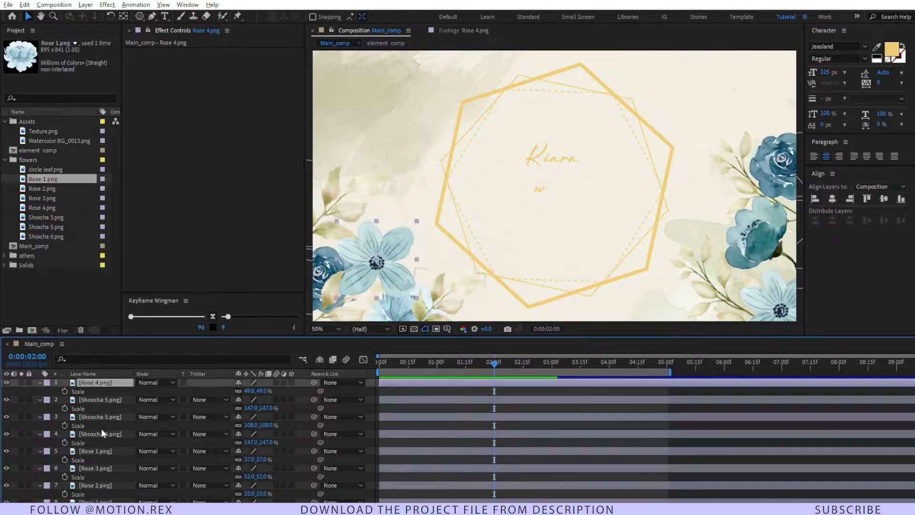
pyautogui.scroll(-3, 100, 425)
# Add Scale keyframes to flower layers 7–11, setting 0% at 1:07.
pyautogui.keyDown('shift'); pyautogui.click(105, 454); pyautogui.keyUp('shift')
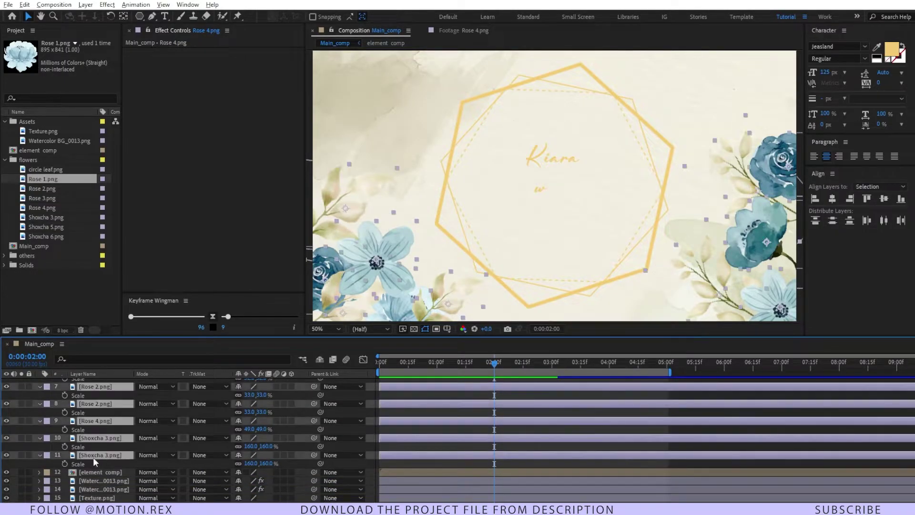
pyautogui.click(65, 464)
pyautogui.moveTo(481, 365); pyautogui.dragTo(436, 369)
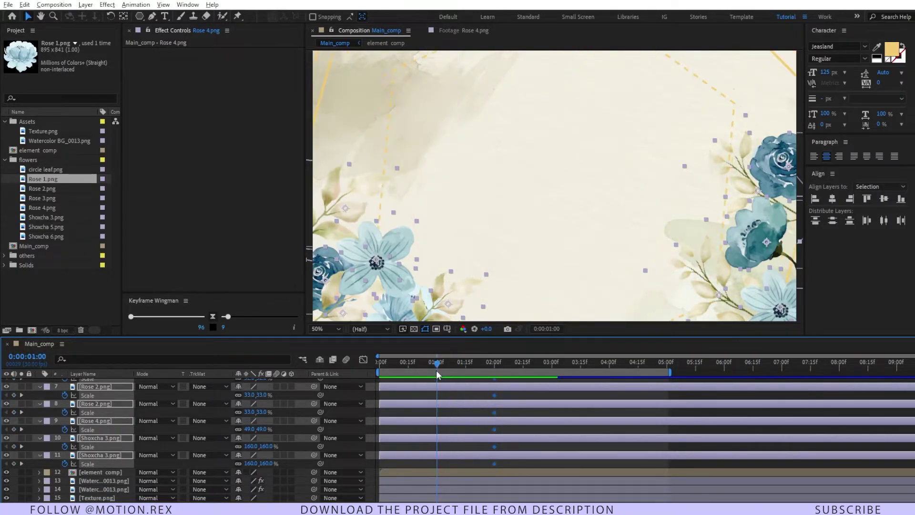
pyautogui.click(262, 412)
pyautogui.write('0')
pyautogui.press('Return')
pyautogui.scroll(4, 506, 397)
# Ease the flowers' Scale keyframes with Keyframe Wingman, adjusting the in and out influence.
pyautogui.moveTo(506, 394); pyautogui.dragTo(424, 464)
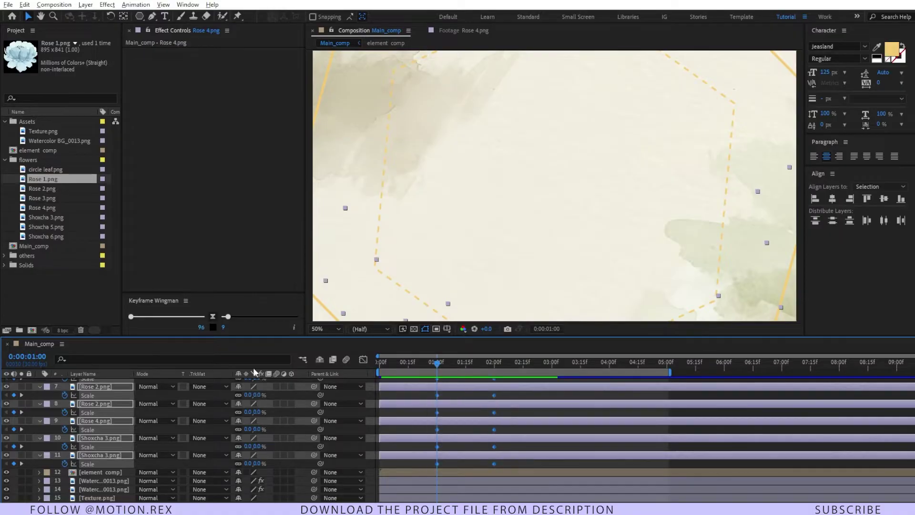
pyautogui.click(213, 316)
pyautogui.moveTo(131, 316); pyautogui.dragTo(131, 316)
pyautogui.moveTo(230, 320); pyautogui.dragTo(226, 319)
pyautogui.click(424, 386)
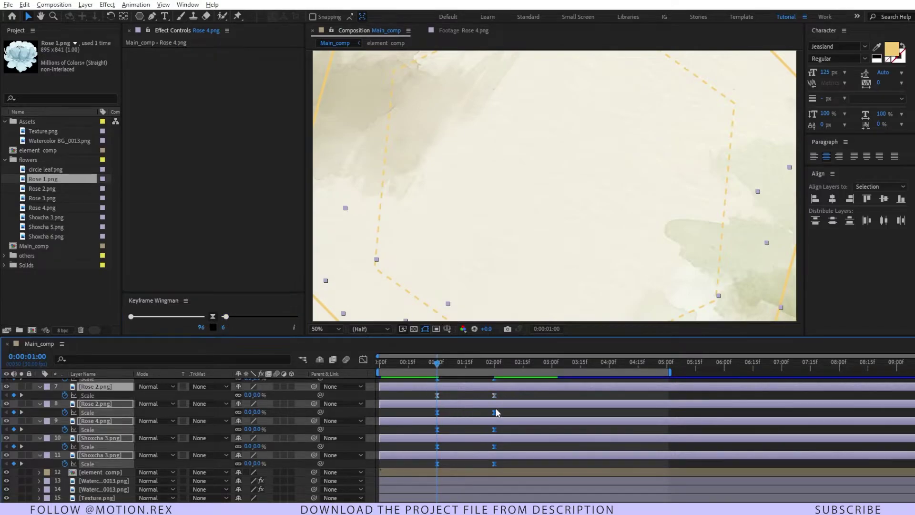
# Shift the 0% Scale keyframes later to about 01:10 and preview the flowers growing.
pyautogui.scroll(4, 486, 408)
pyautogui.click(546, 394)
pyautogui.moveTo(452, 394); pyautogui.dragTo(453, 478)
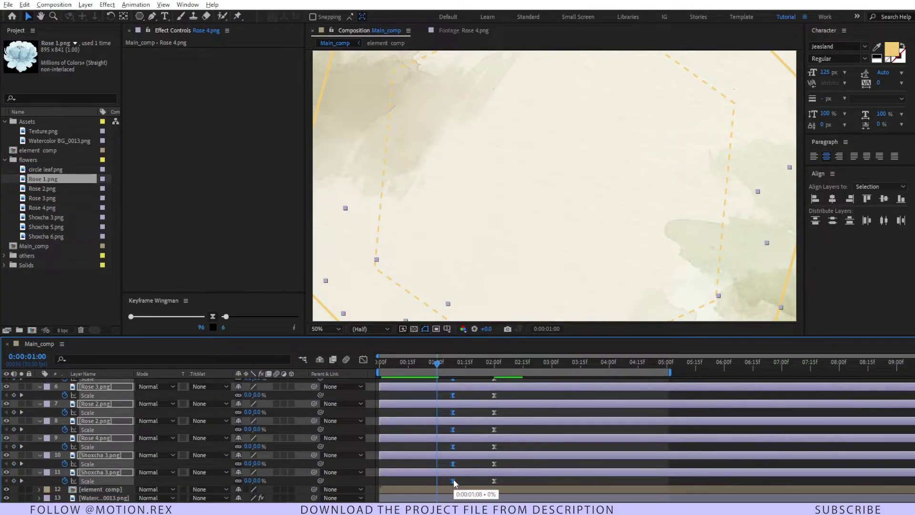
pyautogui.press('space')
pyautogui.scroll(3, 496, 410)
pyautogui.moveTo(453, 392); pyautogui.dragTo(456, 394)
pyautogui.click(437, 364)
pyautogui.press('space')
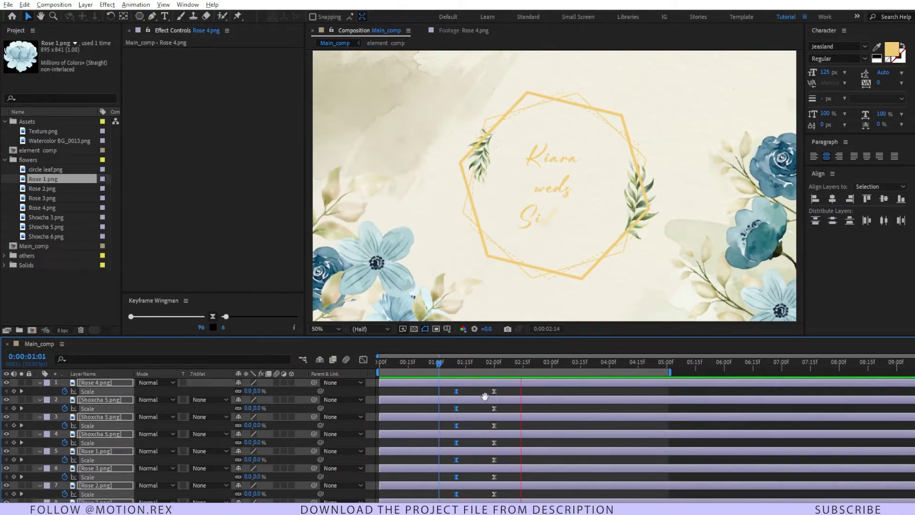
# Stagger the flower layers 3 frames apart using the Transition Shifter panel.
pyautogui.press('space')
pyautogui.click(188, 5)
pyautogui.click(238, 88)
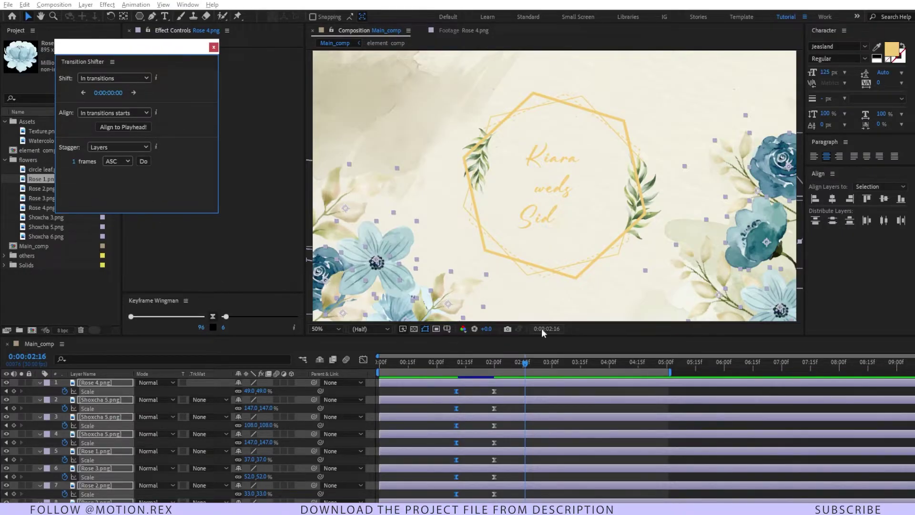
pyautogui.moveTo(483, 364); pyautogui.dragTo(383, 380)
pyautogui.click(78, 163)
pyautogui.write('3')
pyautogui.press('Return')
pyautogui.click(144, 161)
# Preview the staggered blooms, then select every layer from 1 down to element comp.
pyautogui.click(446, 392)
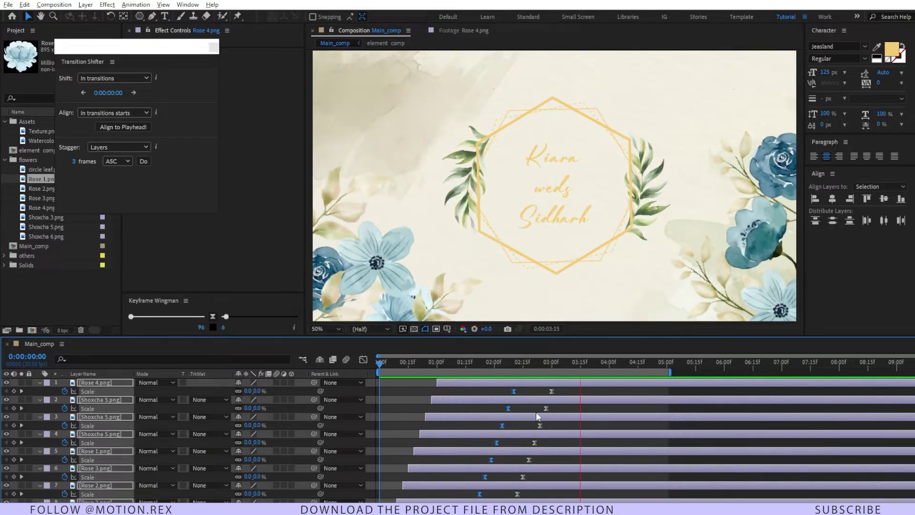
pyautogui.press('space')
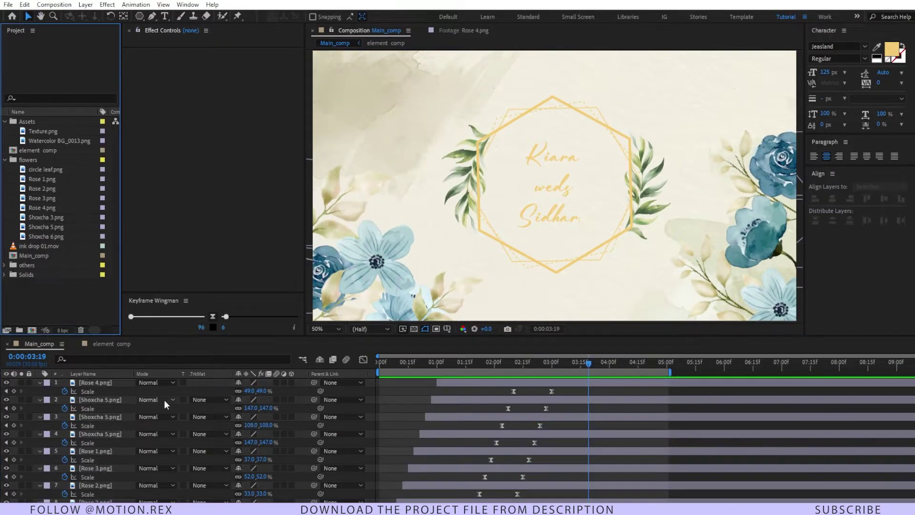
pyautogui.scroll(-1, 94, 444)
pyautogui.scroll(-2, 93, 443)
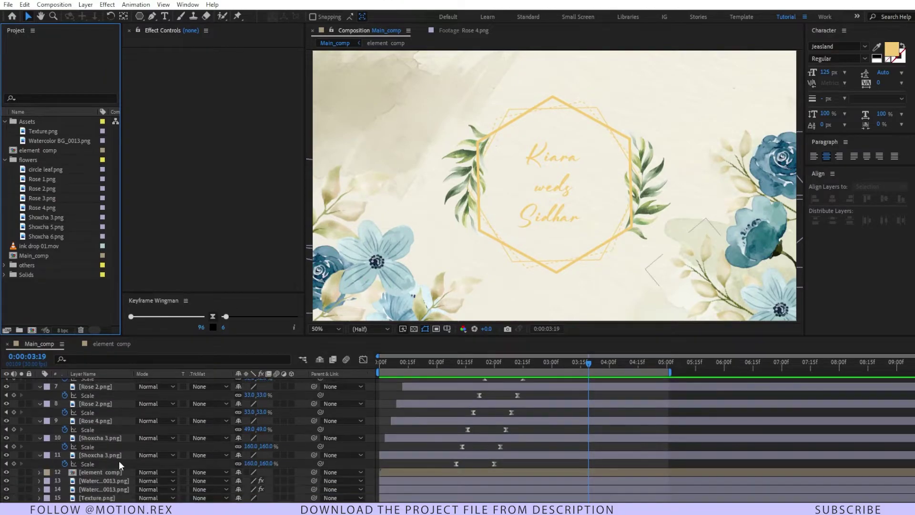
pyautogui.click(96, 472)
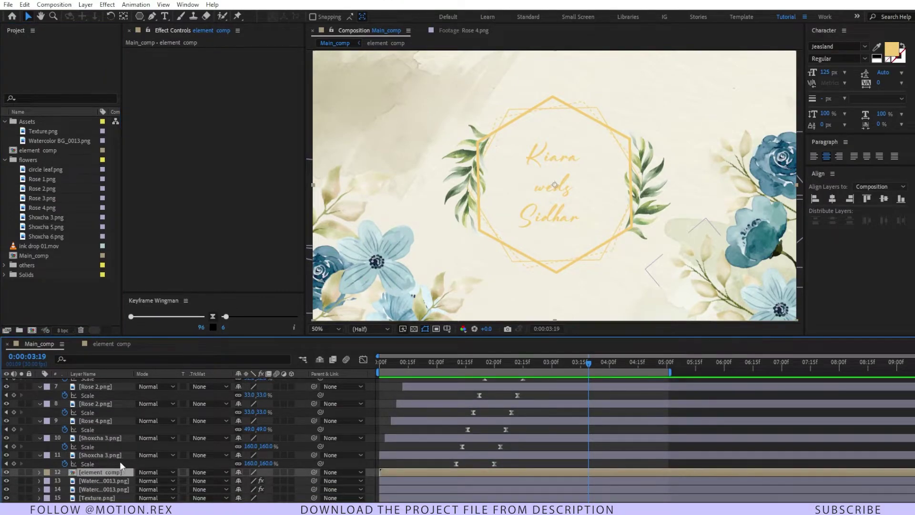
pyautogui.scroll(3, 102, 385)
pyautogui.keyDown('shift'); pyautogui.click(101, 382); pyautogui.keyUp('shift')
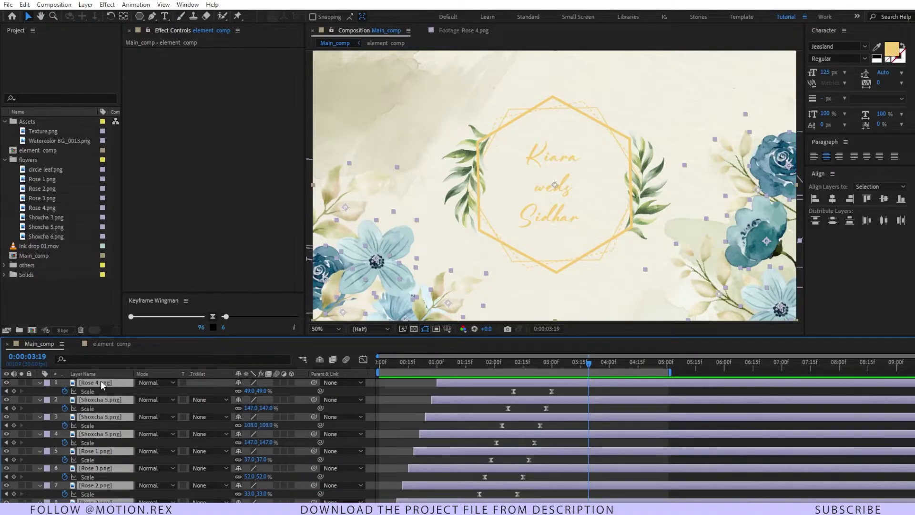
# Pre-compose the selected title layers into a comp named scene_01.
pyautogui.hotkey('ctrl', 'shift', 'c')
pyautogui.write('co')
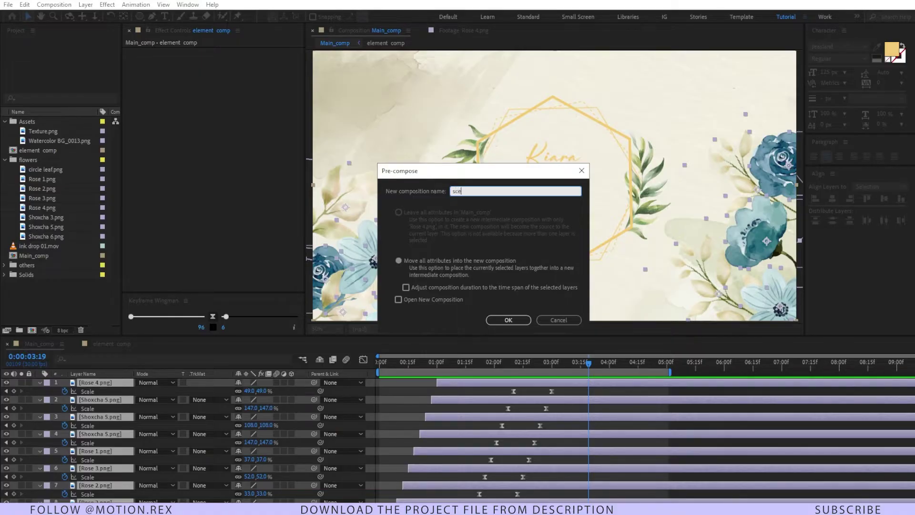
pyautogui.write('ene_01')
pyautogui.press('Return')
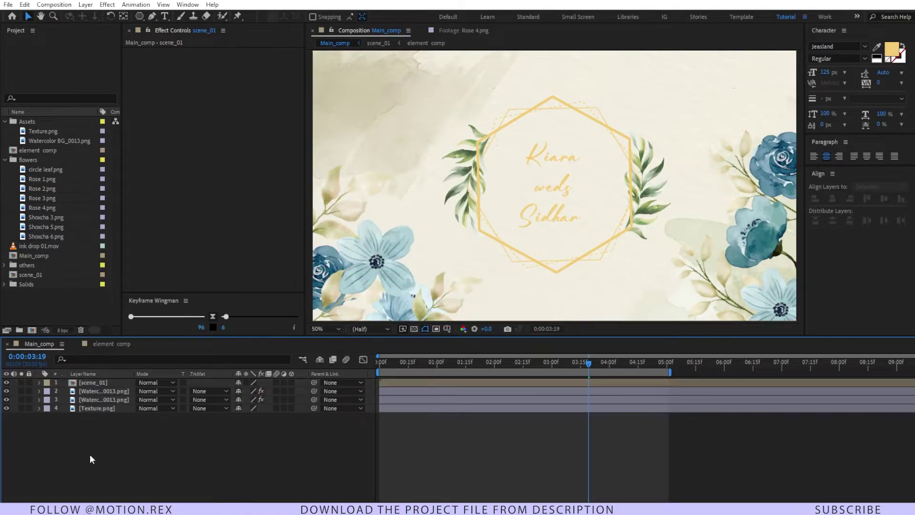
# Check scene_01 at 03:04, then start a new 1920×1080 composition named scene_.
pyautogui.click(98, 382)
pyautogui.click(558, 380)
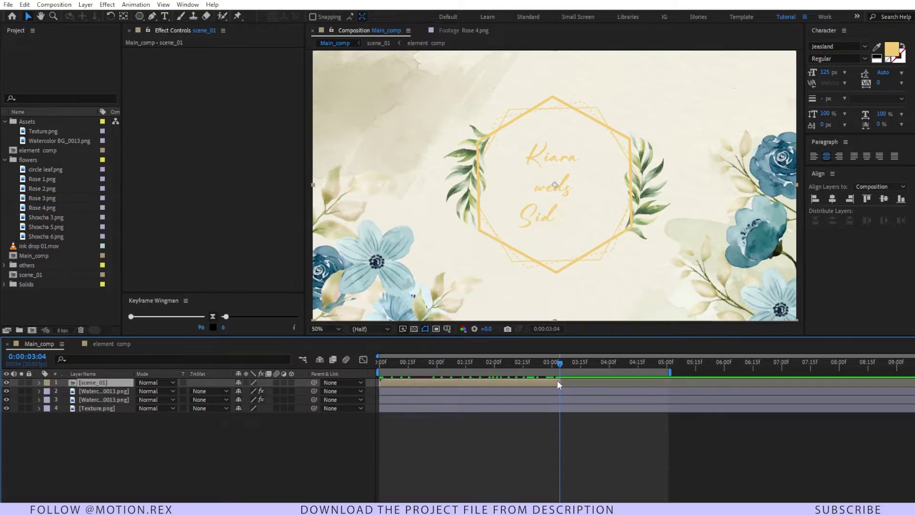
pyautogui.click(250, 468)
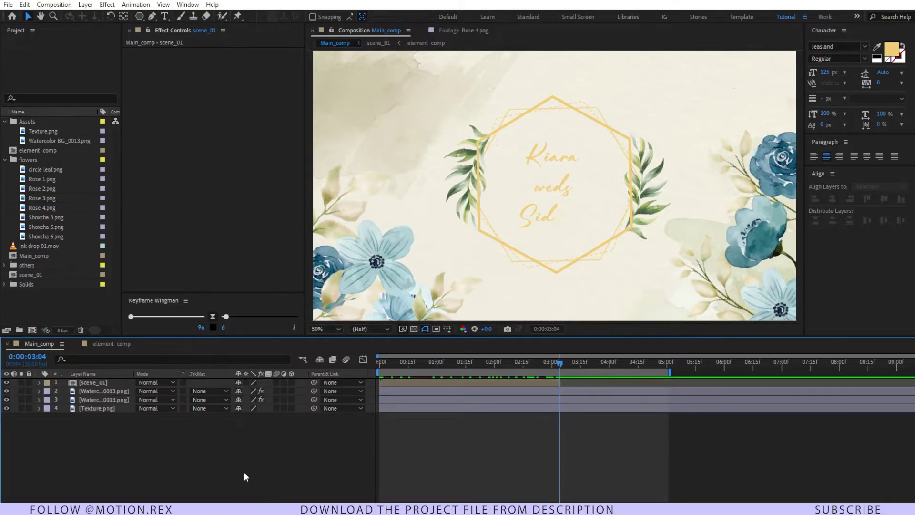
pyautogui.hotkey('ctrl', 'k')
pyautogui.write('scene_')
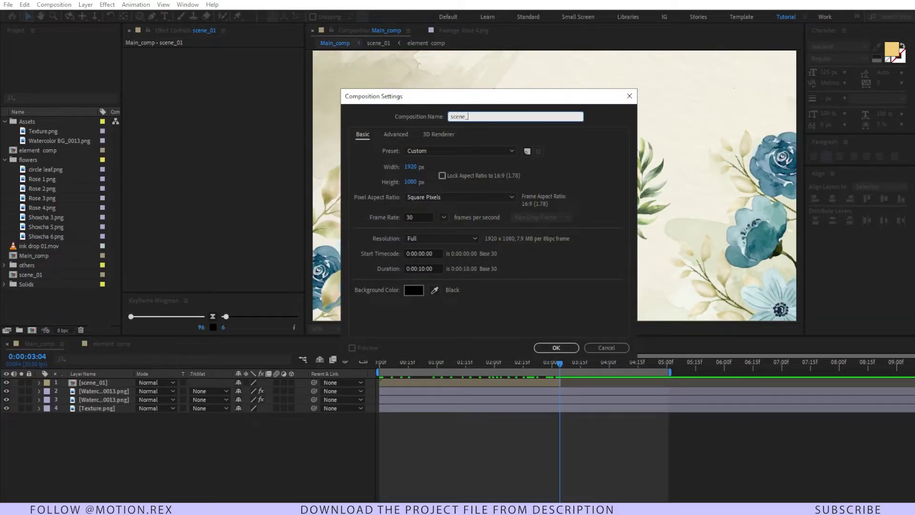
# Create scene_02 and paste Main_comp's watercolor and Texture layers into it.
pyautogui.press('Return')
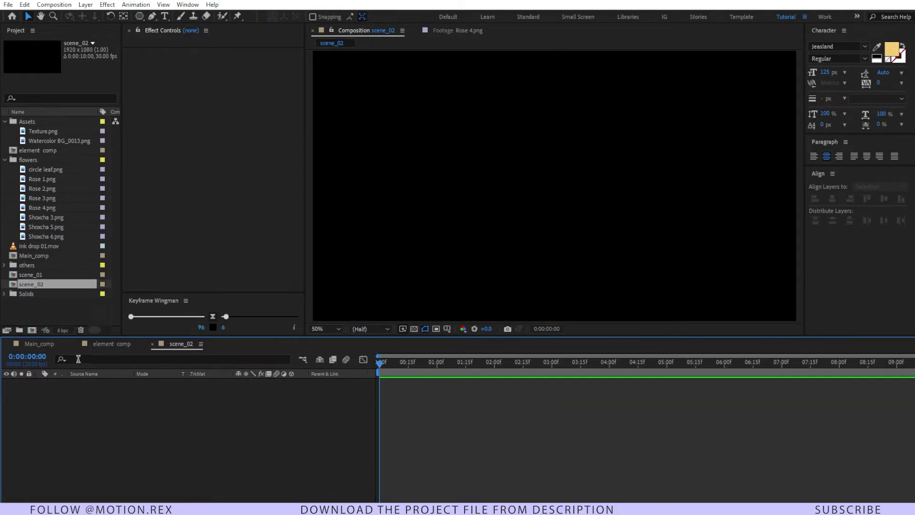
pyautogui.click(43, 344)
pyautogui.moveTo(75, 427); pyautogui.dragTo(93, 390)
pyautogui.click(181, 344)
pyautogui.hotkey('ctrl', 'v')
# Move both watercolor stains up and to the left, then start a composition named image_01.
pyautogui.moveTo(723, 282); pyautogui.dragTo(660, 287)
pyautogui.moveTo(364, 106); pyautogui.dragTo(310, 100)
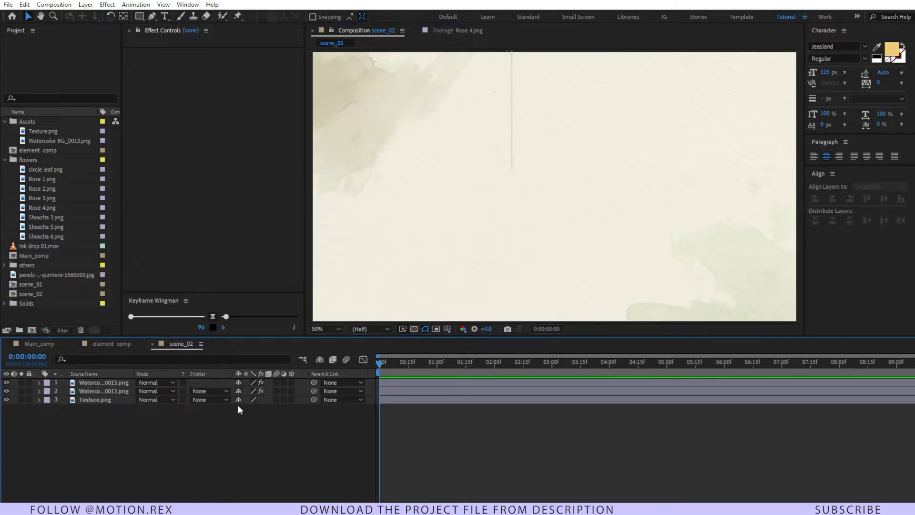
pyautogui.hotkey('ctrl', 'n')
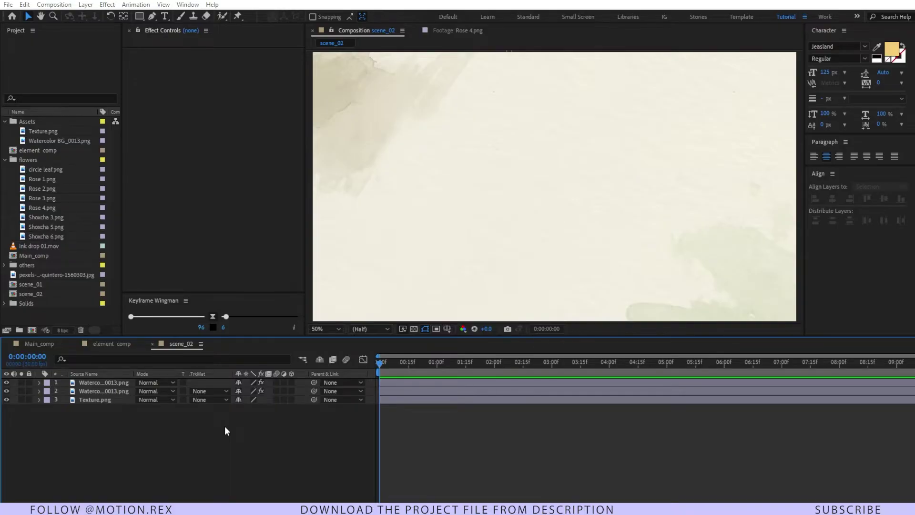
pyautogui.write('image_01')
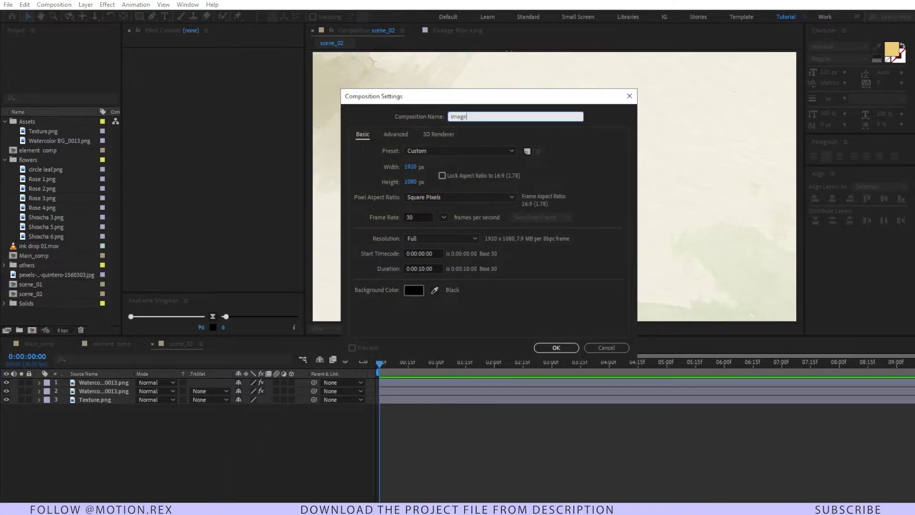
# Make image_01 a square 1080×1080 composition.
pyautogui.click(411, 169)
pyautogui.write('1080')
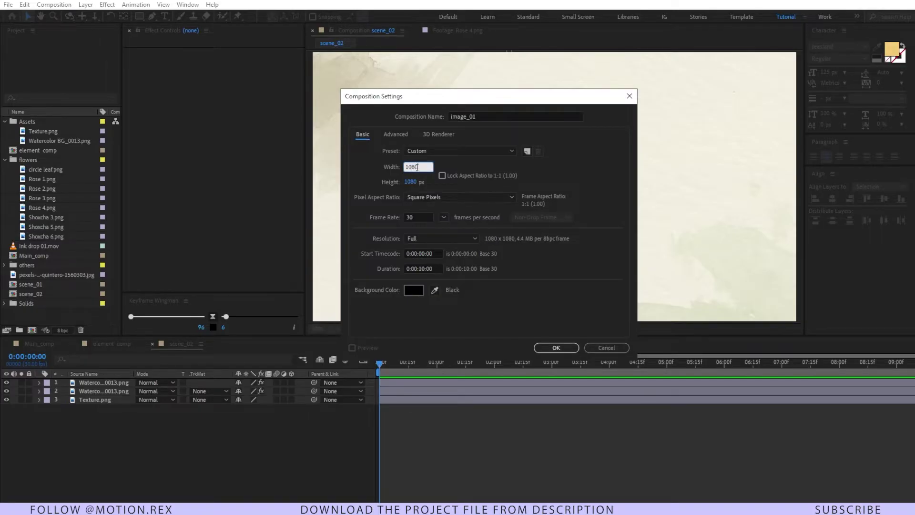
pyautogui.click(553, 347)
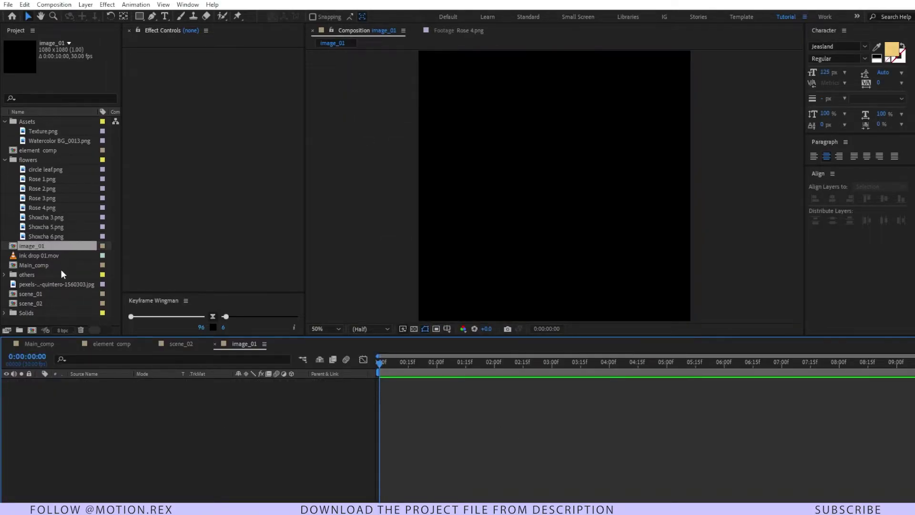
# Add the couple photo to image_01 and scale it to 29%.
pyautogui.click(62, 285)
pyautogui.moveTo(80, 402); pyautogui.dragTo(84, 420)
pyautogui.scroll(-2, 522, 203)
pyautogui.press('s')
pyautogui.moveTo(262, 394); pyautogui.dragTo(241, 405)
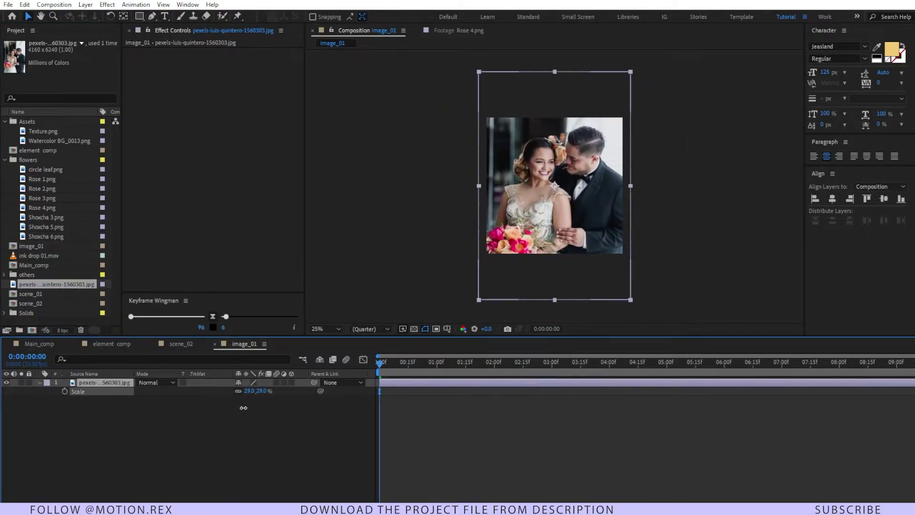
pyautogui.click(225, 428)
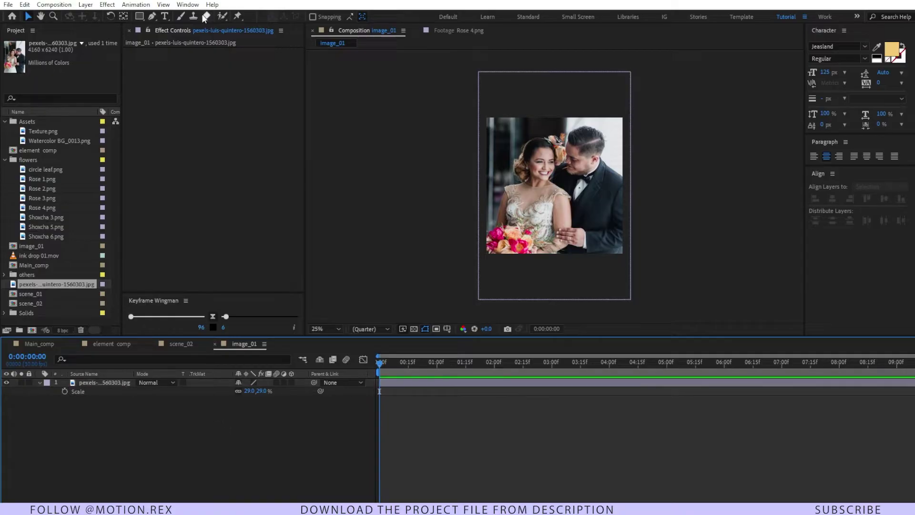
# Frame the photo with a rectangle shape that has a 50 px white stroke.
pyautogui.doubleClick(139, 18)
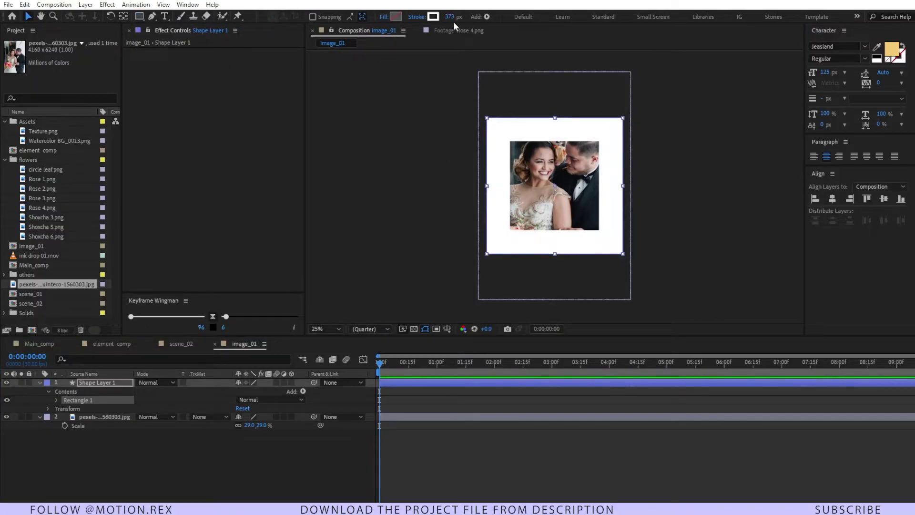
pyautogui.moveTo(442, 18); pyautogui.dragTo(315, 47)
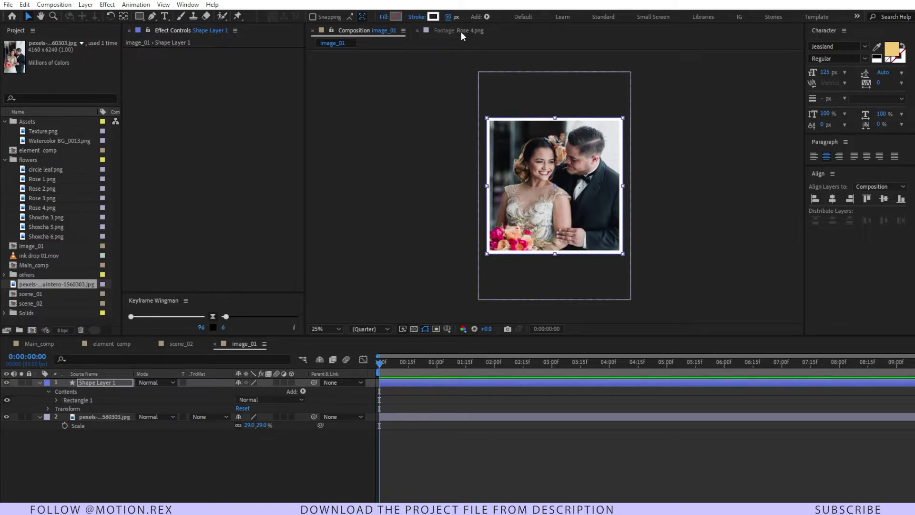
pyautogui.click(312, 462)
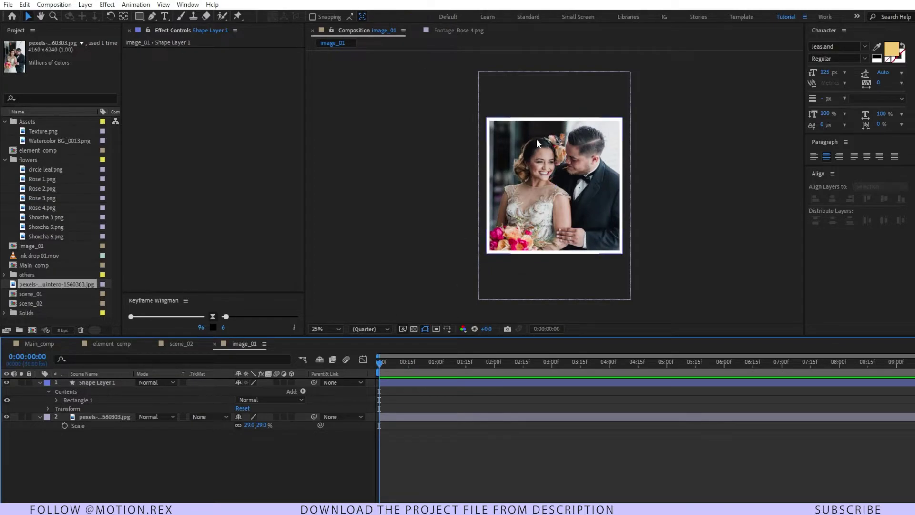
pyautogui.scroll(2, 531, 158)
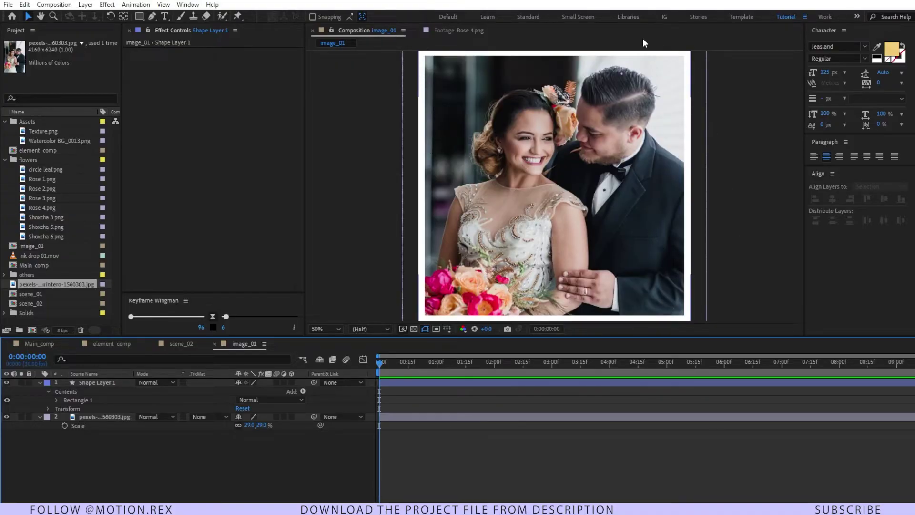
# Place the image_01 comp into scene_02 and shrink it to about 63%.
pyautogui.click(190, 344)
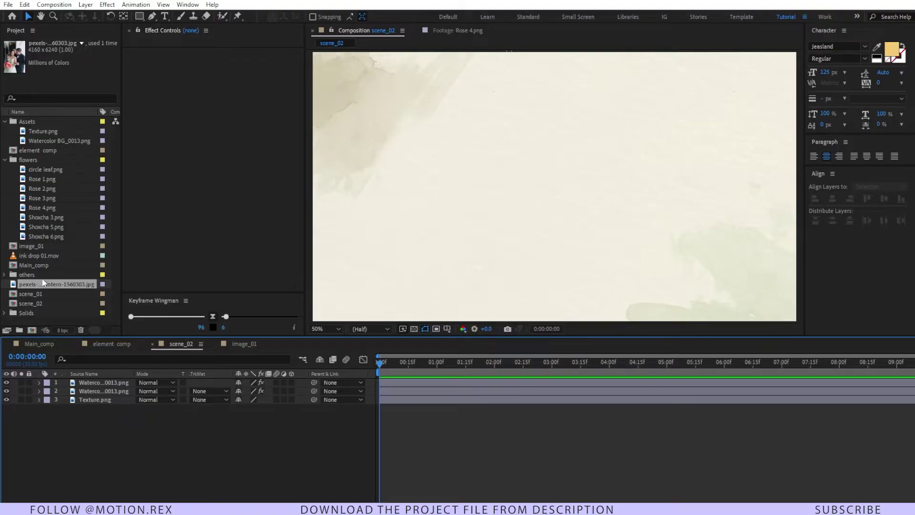
pyautogui.moveTo(47, 243); pyautogui.dragTo(79, 384)
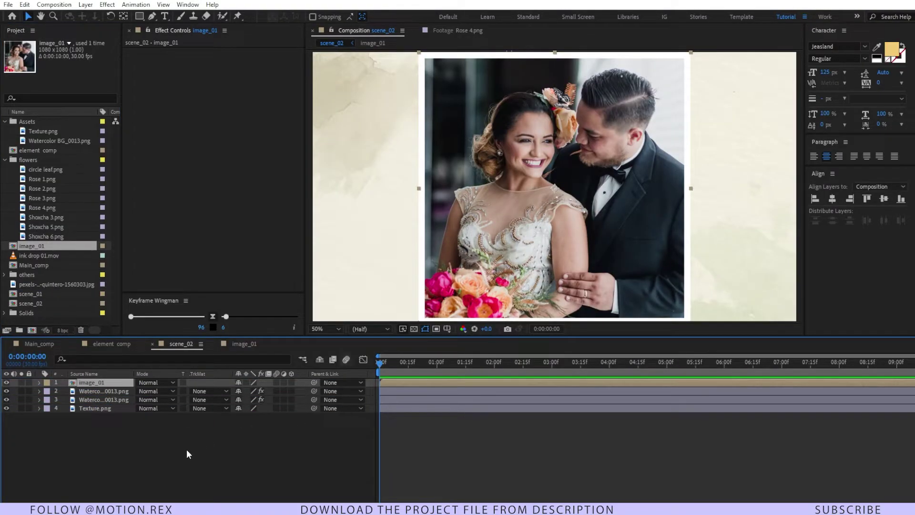
pyautogui.press('s')
pyautogui.moveTo(259, 391)
pyautogui.mouseDown()
pyautogui.moveTo(247, 390)
pyautogui.moveTo(257, 391)
pyautogui.mouseUp()
# Rotate the image_01 layer to 8° and reselect it for an effect.
pyautogui.press('r')
pyautogui.moveTo(504, 230); pyautogui.dragTo(570, 226)
pyautogui.click(109, 425)
pyautogui.click(92, 382)
pyautogui.hotkey('ctrl', 'space')
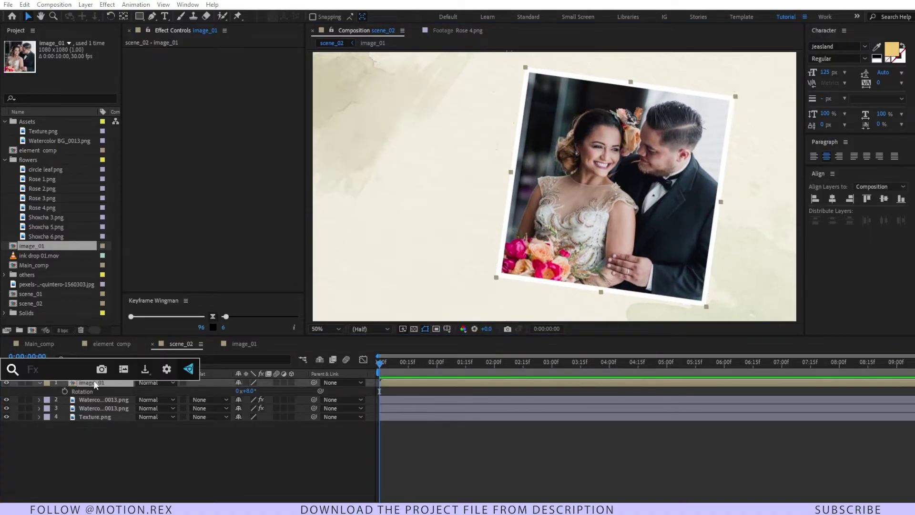
# Apply CC Page Turn to the photo with the curl starting from the top-right corner.
pyautogui.write('cc pa')
pyautogui.press('Return')
pyautogui.click(247, 61)
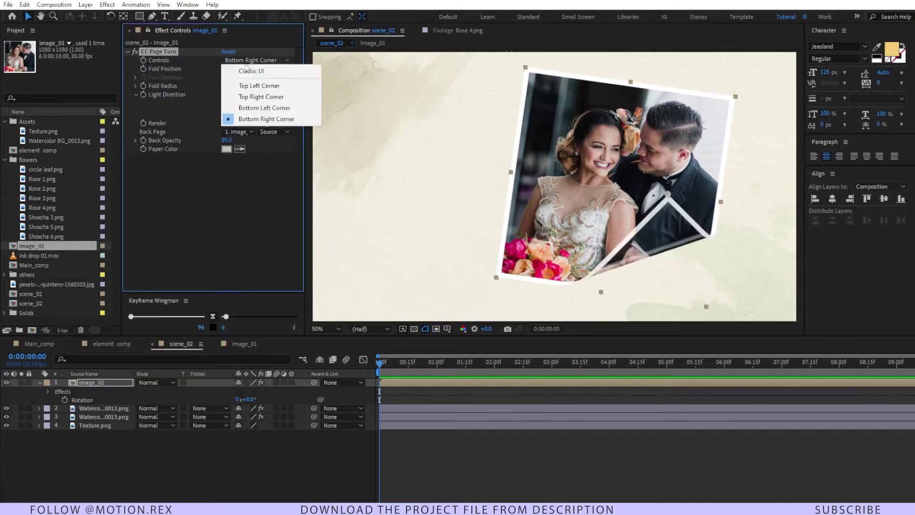
pyautogui.click(261, 97)
pyautogui.moveTo(666, 192); pyautogui.dragTo(594, 180)
pyautogui.click(279, 215)
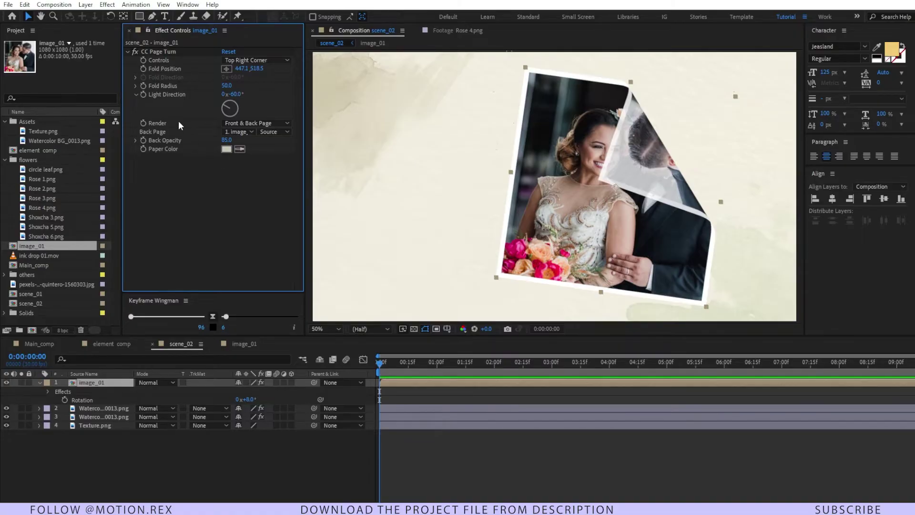
# Set CC Page Turn's Back Page to None, Back Opacity to 100 and Paper Color to white.
pyautogui.click(244, 124)
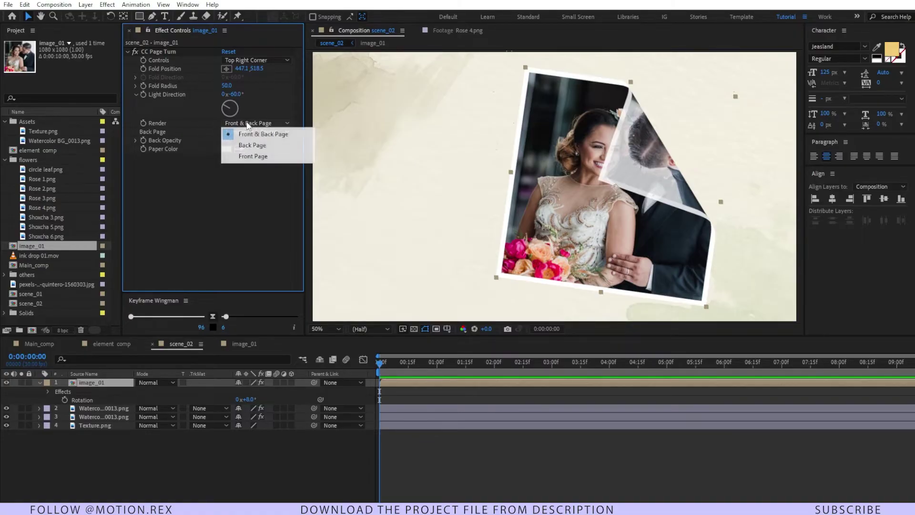
pyautogui.click(286, 135)
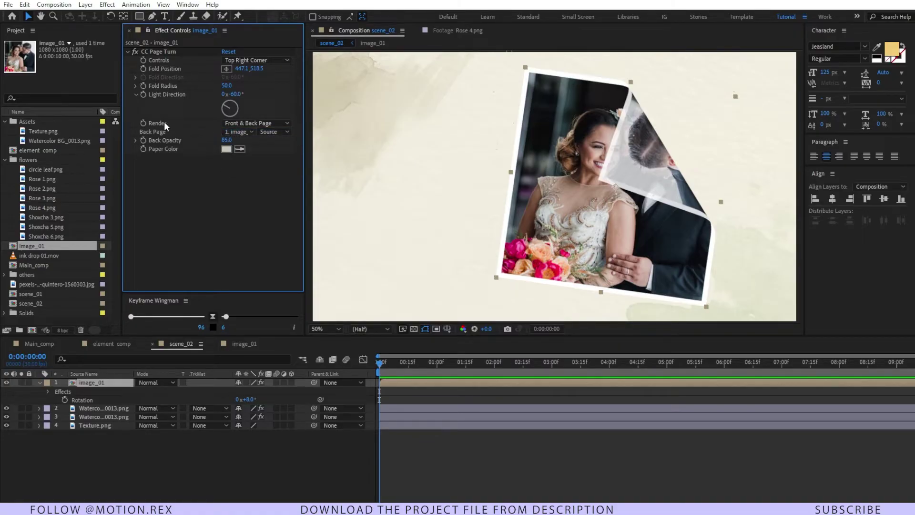
pyautogui.click(250, 137)
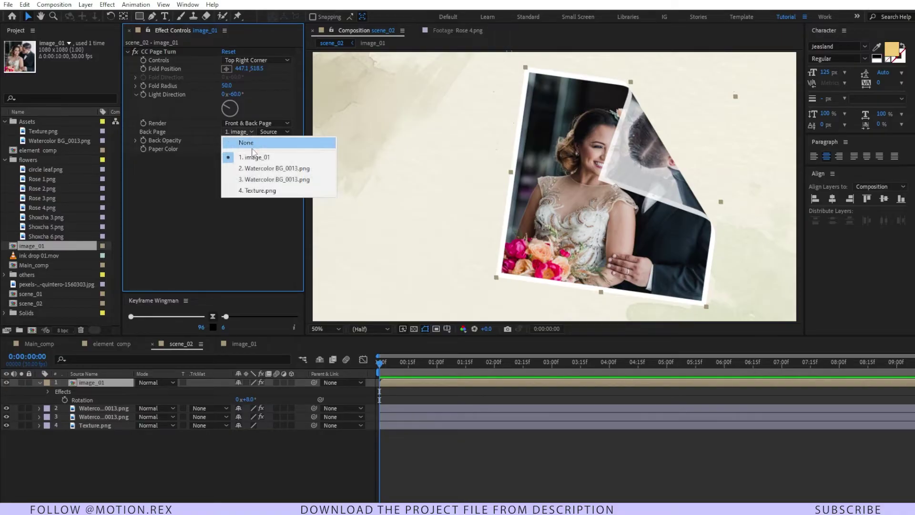
pyautogui.click(272, 141)
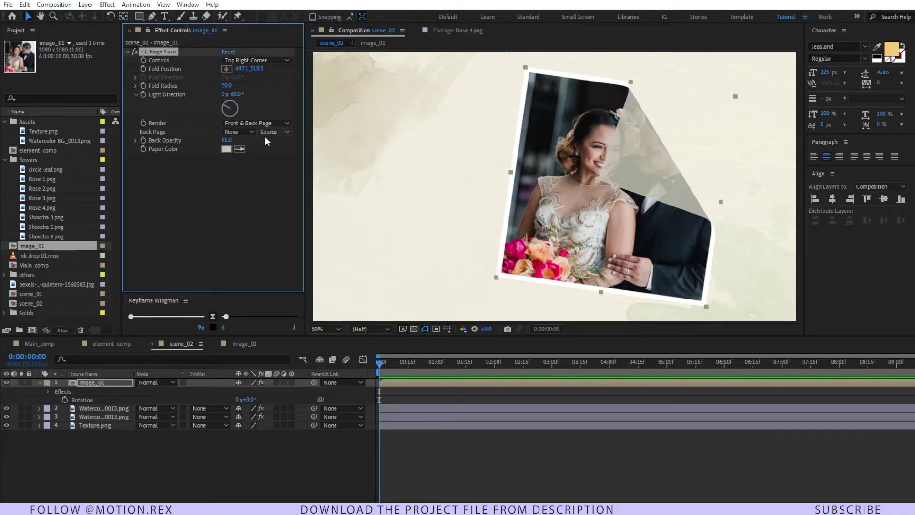
pyautogui.moveTo(227, 139); pyautogui.dragTo(247, 147)
pyautogui.click(226, 148)
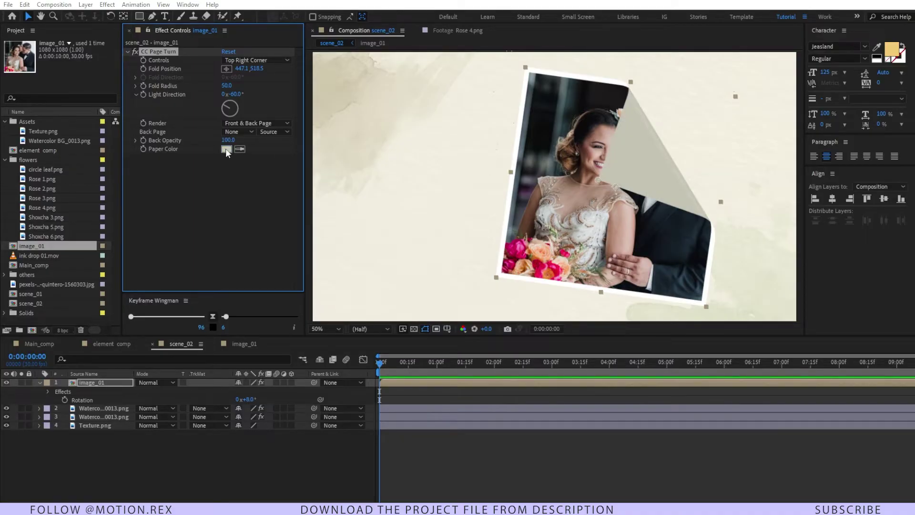
pyautogui.click(421, 202)
pyautogui.click(641, 202)
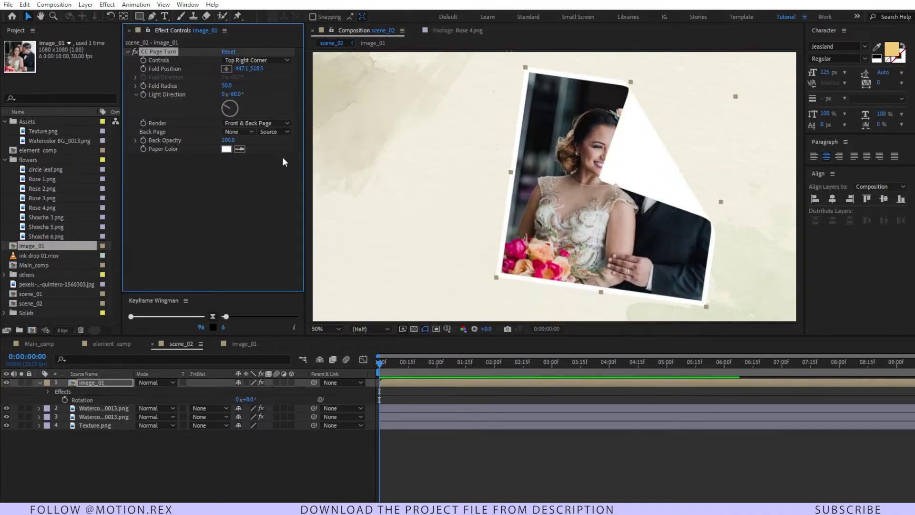
# Set Fold Radius to 106.8 and shift the fold slightly right.
pyautogui.moveTo(226, 87); pyautogui.dragTo(422, 77)
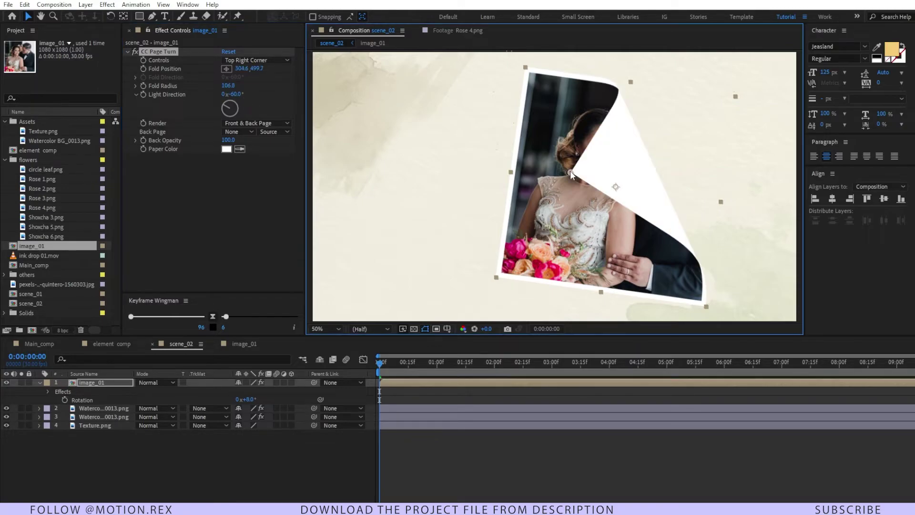
pyautogui.moveTo(570, 171); pyautogui.dragTo(611, 177)
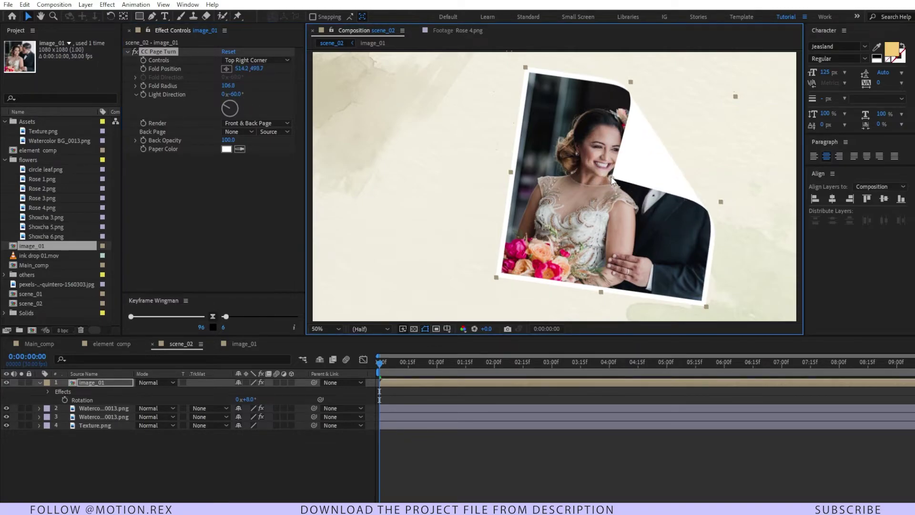
pyautogui.click(144, 69)
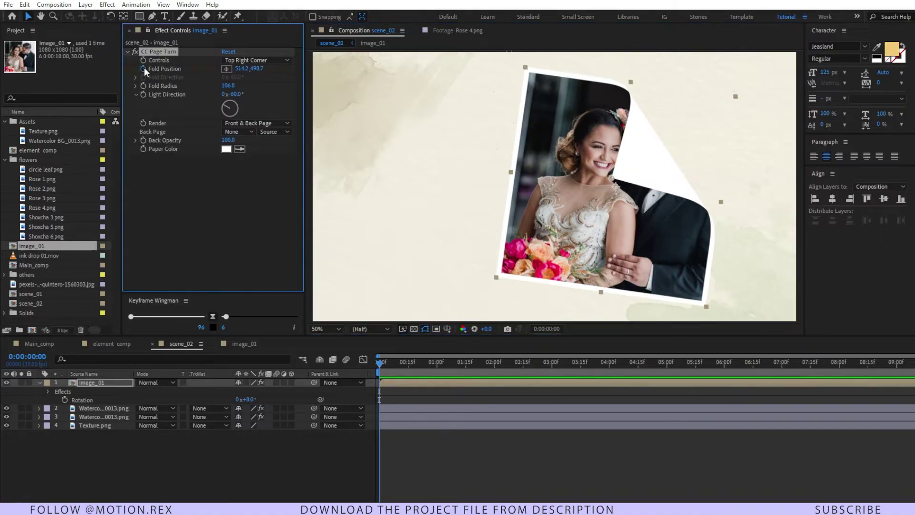
# Keyframe Fold Position from curled at 0:00 to flat at about 1:01, previewing the unfold.
pyautogui.click(388, 384)
pyautogui.press('u')
pyautogui.moveTo(380, 400); pyautogui.dragTo(416, 399)
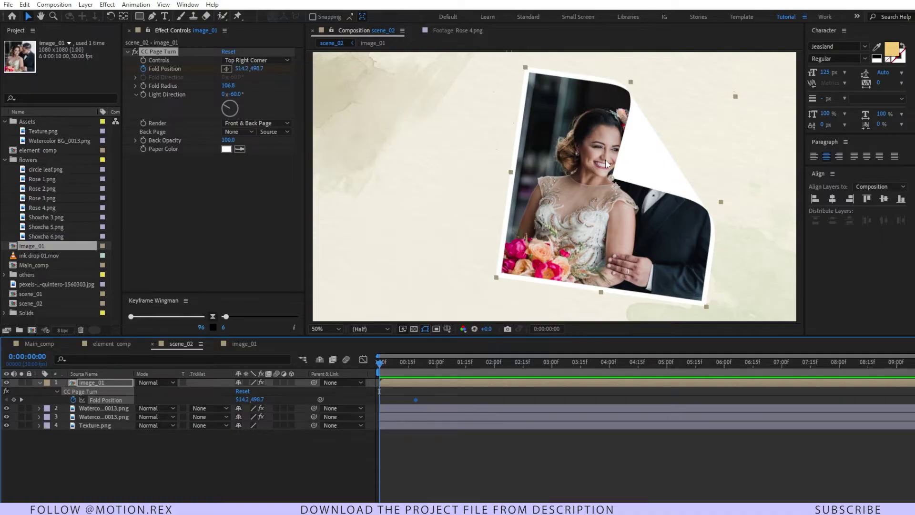
pyautogui.moveTo(614, 180); pyautogui.dragTo(750, 94)
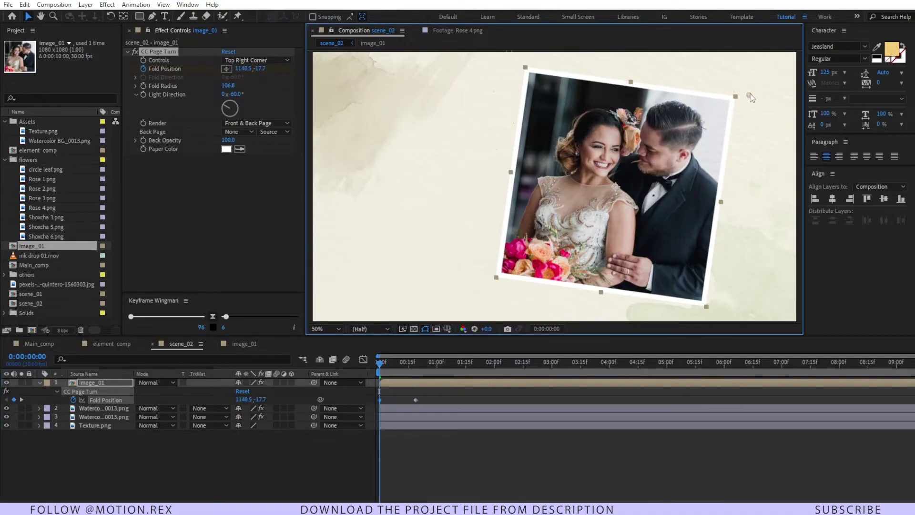
pyautogui.press('space')
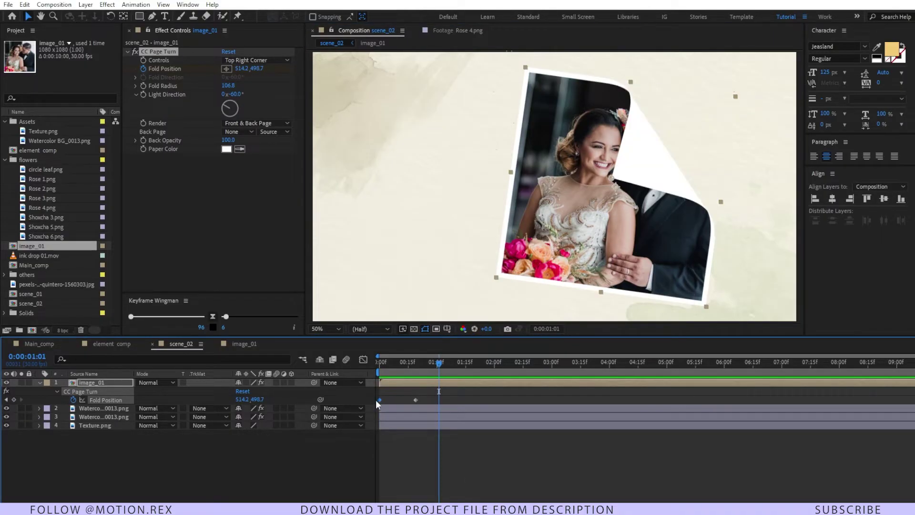
pyautogui.moveTo(379, 399)
pyautogui.mouseDown()
pyautogui.moveTo(444, 402)
pyautogui.moveTo(379, 404)
pyautogui.mouseUp()
pyautogui.press('j')
pyautogui.moveTo(416, 364); pyautogui.dragTo(325, 392)
pyautogui.press('space')
pyautogui.press('space')
pyautogui.moveTo(474, 391); pyautogui.dragTo(373, 412)
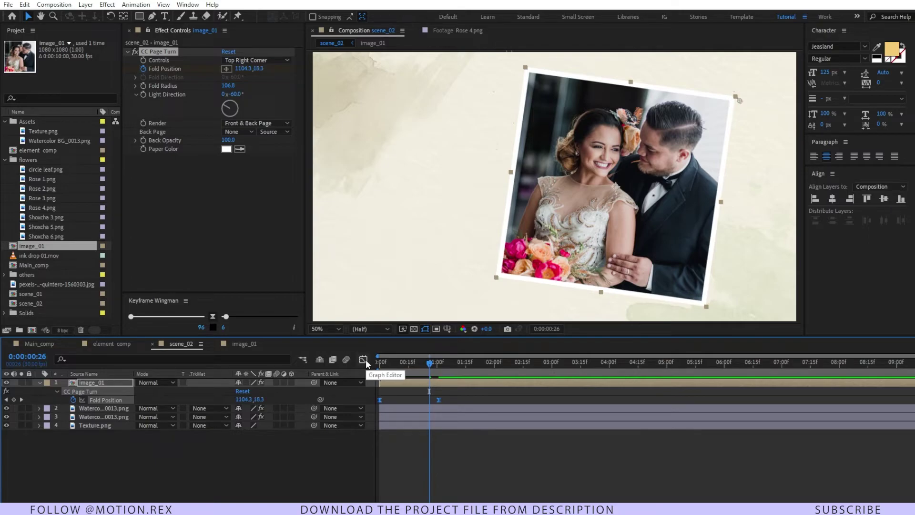
# Reshape the Fold Position speed graph for a fast start and long ease-out, then preview it.
pyautogui.click(363, 359)
pyautogui.moveTo(430, 480); pyautogui.dragTo(380, 480)
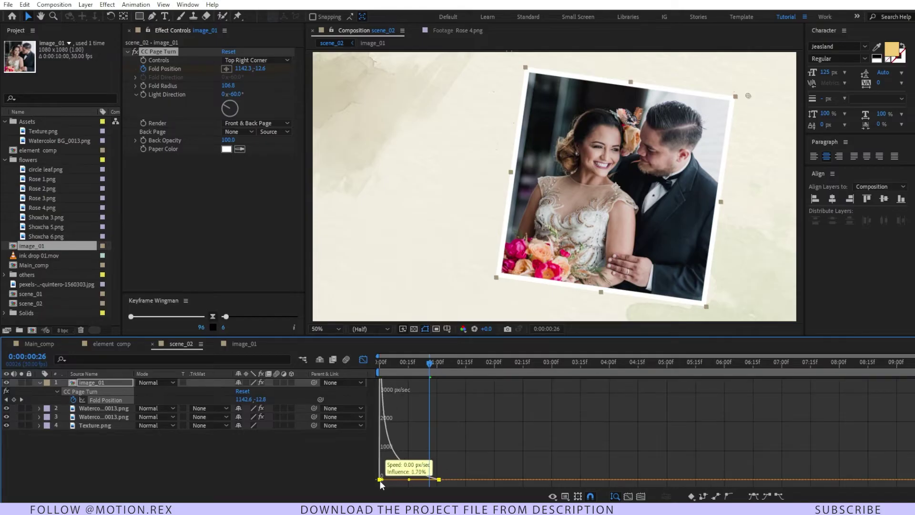
pyautogui.moveTo(399, 363); pyautogui.dragTo(366, 374)
pyautogui.press('space')
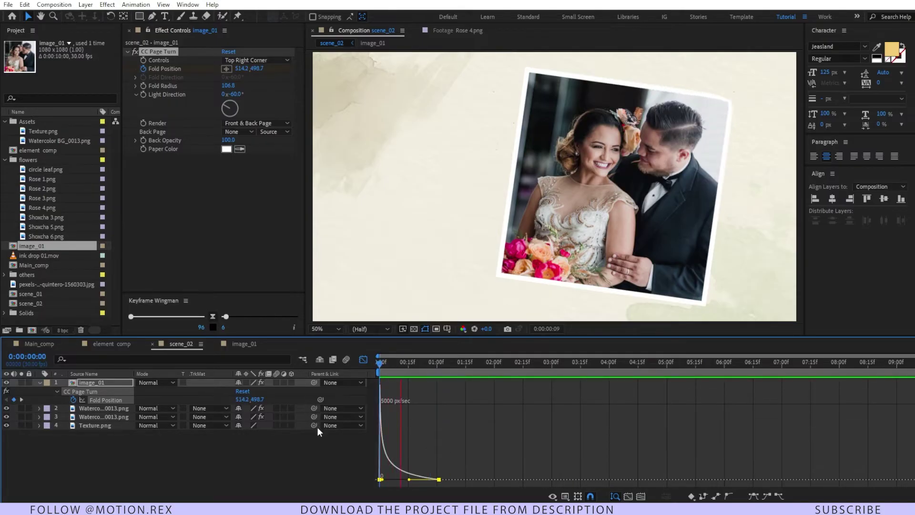
pyautogui.click(413, 368)
pyautogui.press('space')
pyautogui.press('space')
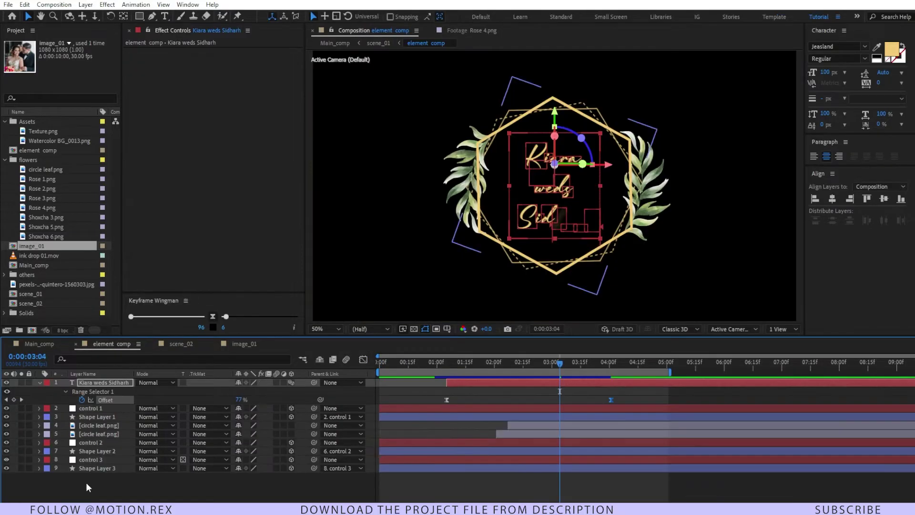
pyautogui.click(87, 487)
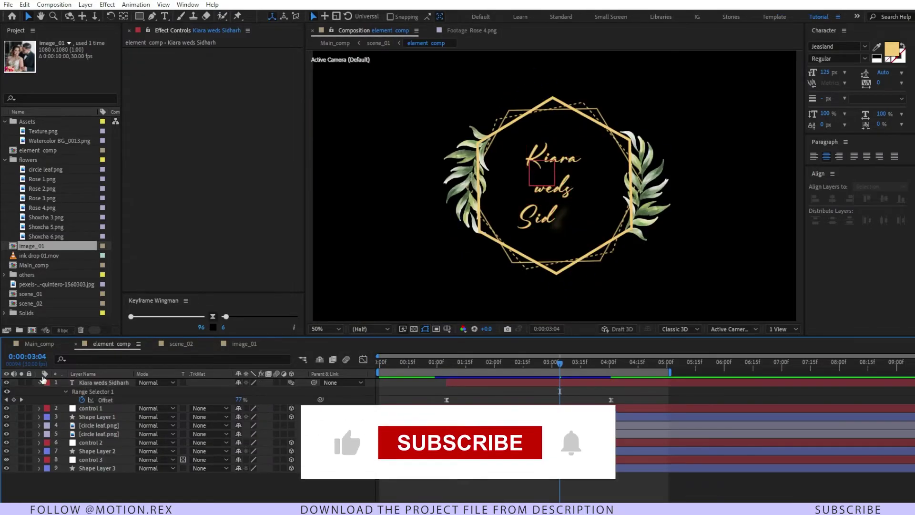
pyautogui.click(53, 344)
# Copy the eleven Rose and Shoxcha layers from scene_01 into scene_02 above image_01.
pyautogui.doubleClick(109, 383)
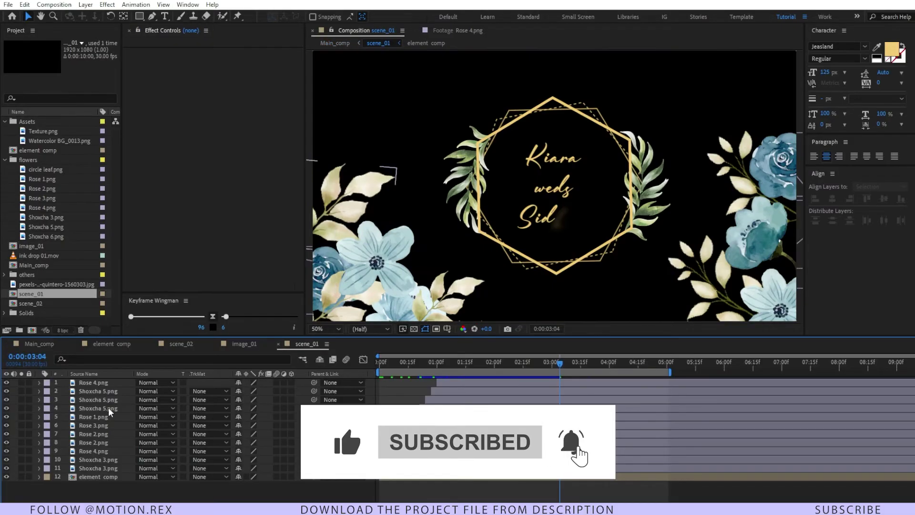
pyautogui.click(450, 382)
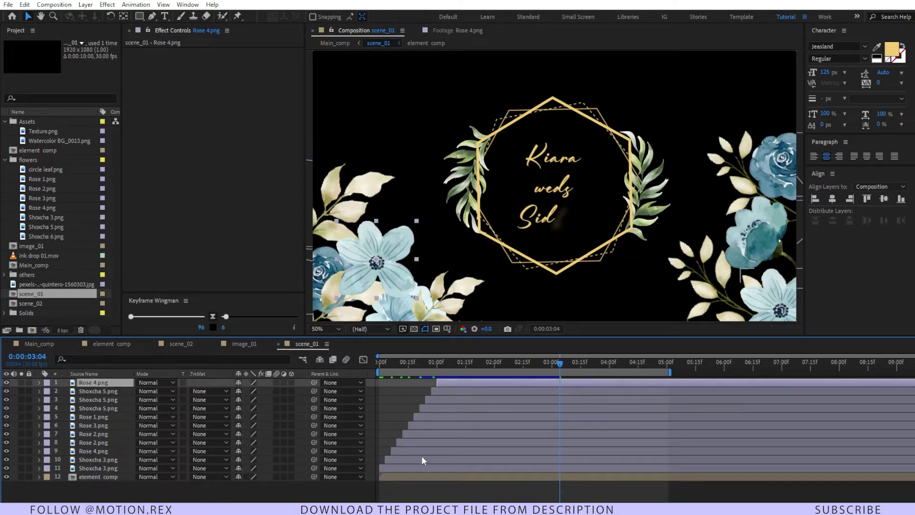
pyautogui.keyDown('shift'); pyautogui.click(391, 466); pyautogui.keyUp('shift')
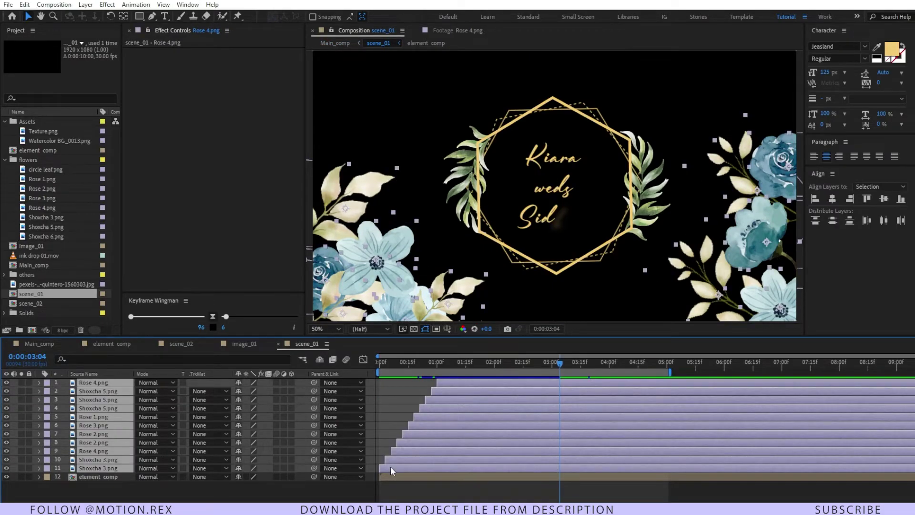
pyautogui.click(184, 345)
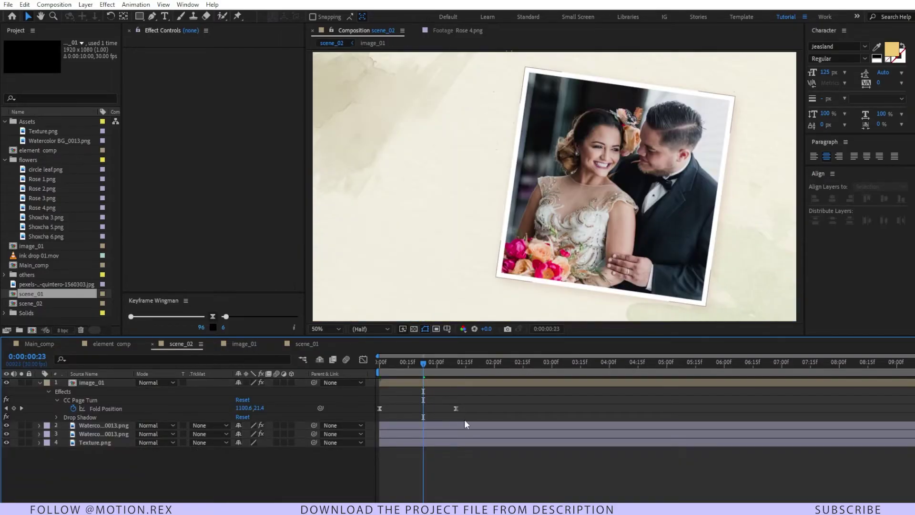
pyautogui.hotkey('ctrl', 'v')
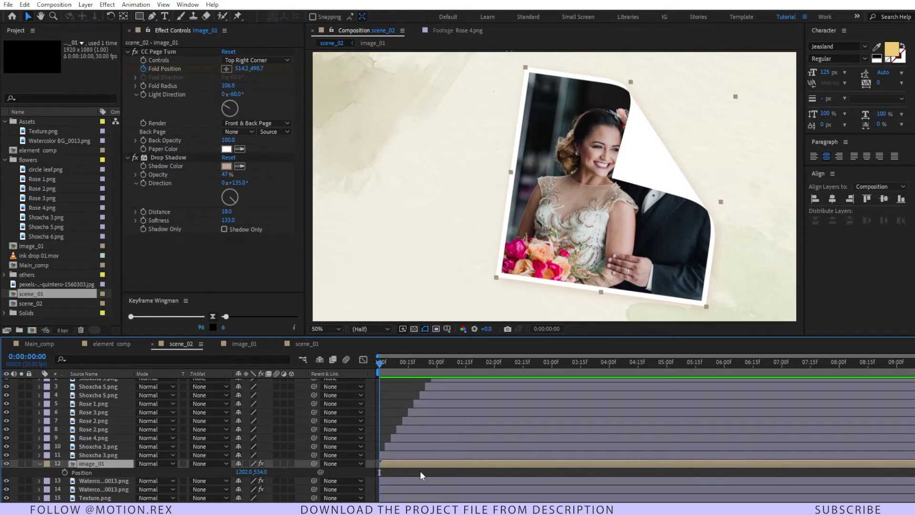
pyautogui.click(419, 470)
pyautogui.click(402, 462)
# Move image_01's anchor to its lower-right corner and keyframe Rotation from -74° to 8°.
pyautogui.click(124, 16)
pyautogui.moveTo(627, 193); pyautogui.dragTo(781, 316)
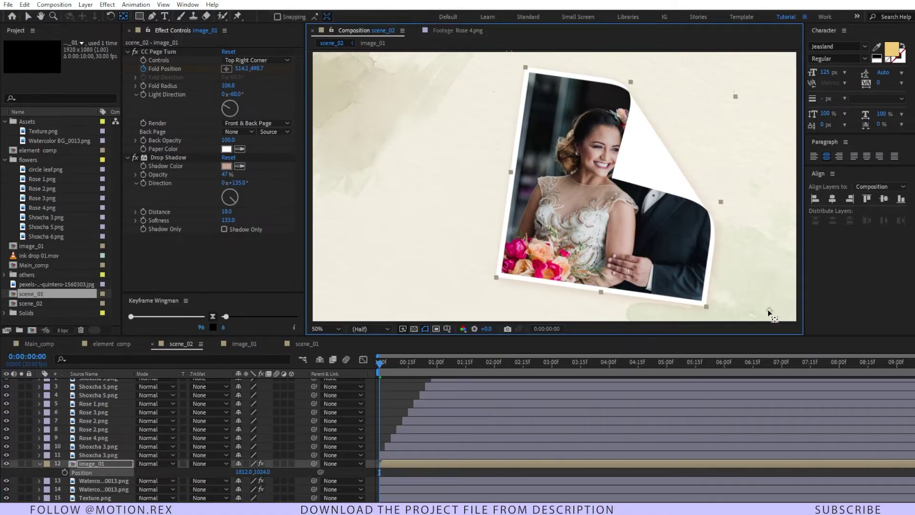
pyautogui.press('r')
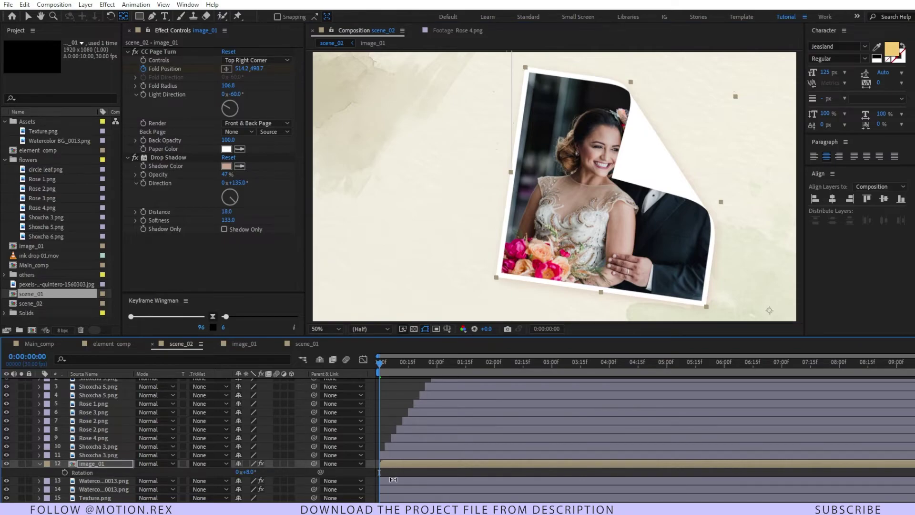
pyautogui.click(64, 473)
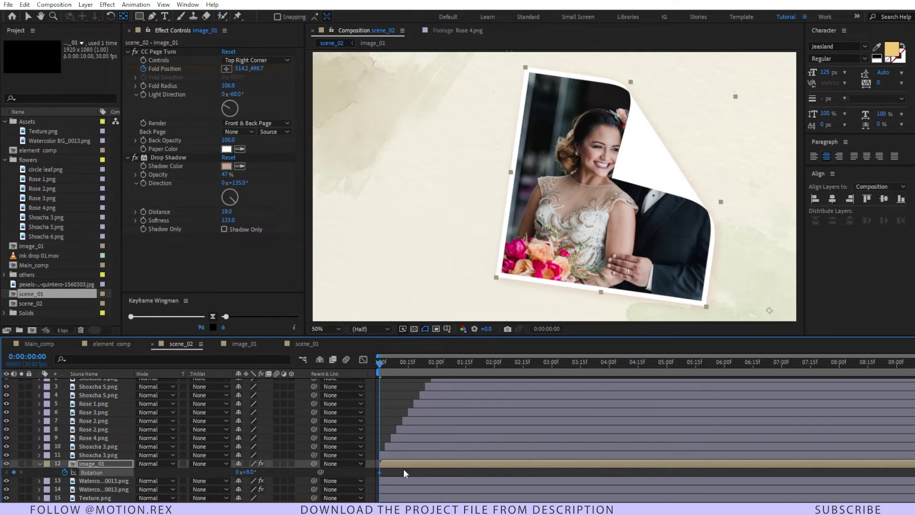
pyautogui.moveTo(416, 478); pyautogui.dragTo(426, 481)
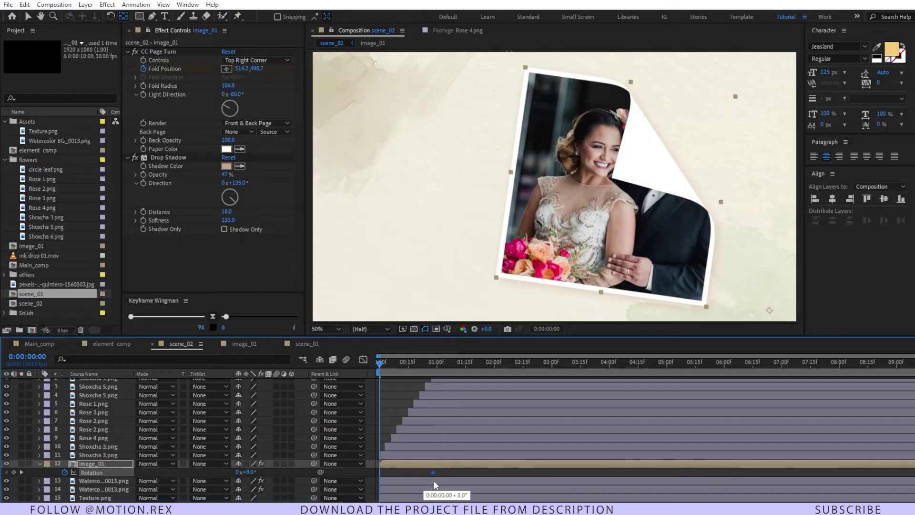
pyautogui.moveTo(249, 472); pyautogui.dragTo(218, 474)
# Apply Easy Ease (F9) to both image_01 Rotation keyframes.
pyautogui.press('space')
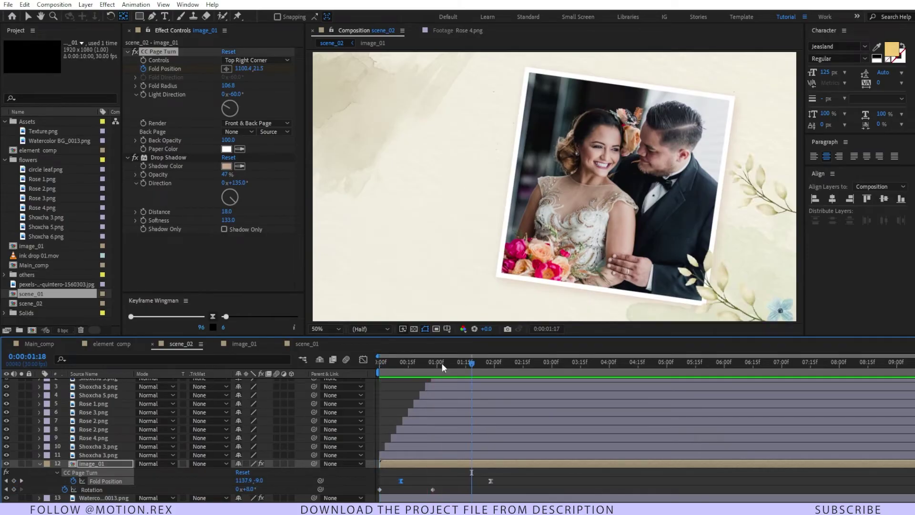
pyautogui.moveTo(441, 362); pyautogui.dragTo(319, 393)
pyautogui.click(427, 479)
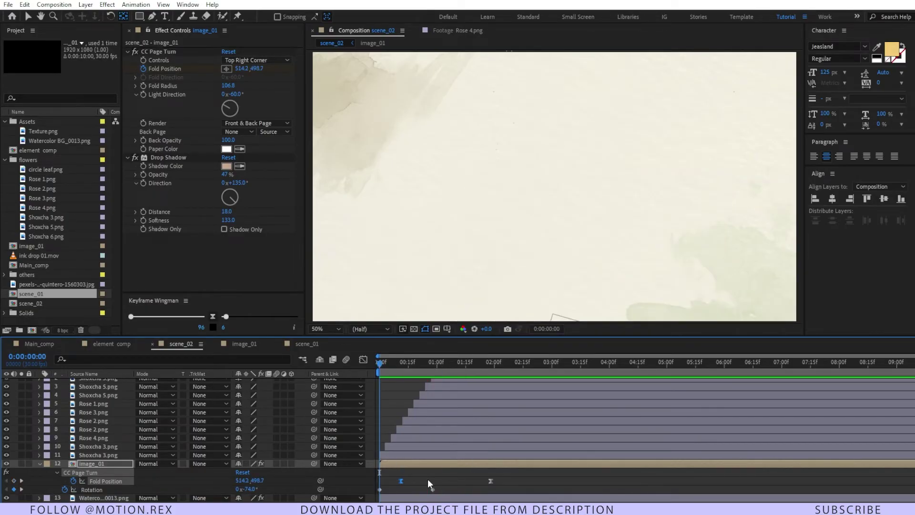
pyautogui.moveTo(442, 486); pyautogui.dragTo(368, 494)
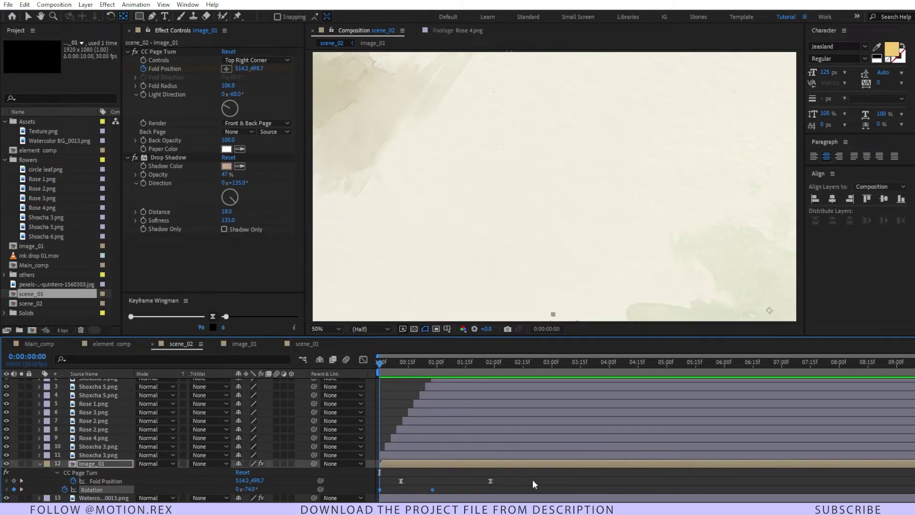
pyautogui.press('F9')
pyautogui.click(364, 359)
# Shape the Rotation value curve to climb steeply from -74° and overshoot before settling at 8°.
pyautogui.rightClick(476, 410)
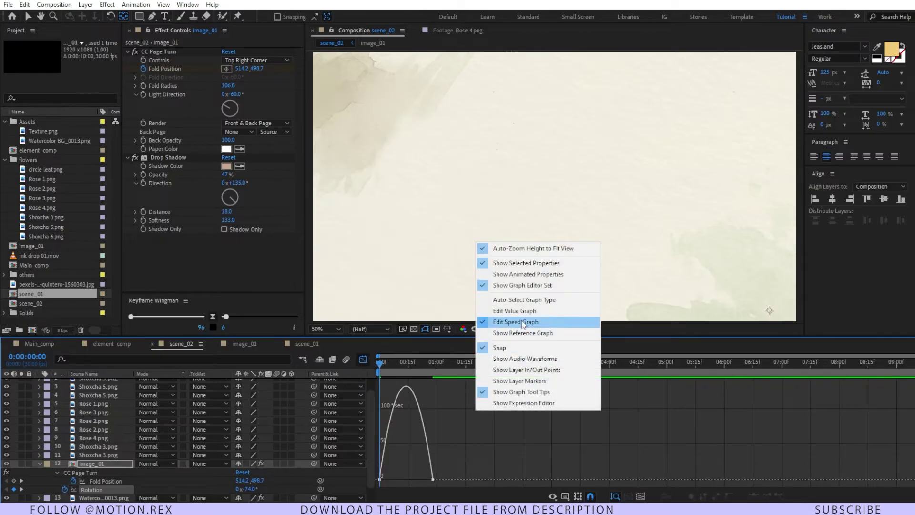
pyautogui.click(520, 313)
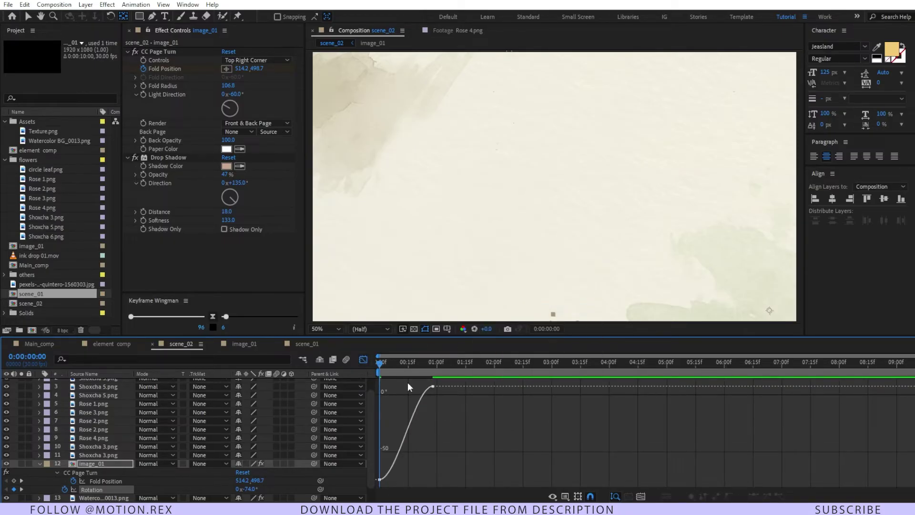
pyautogui.press('=')
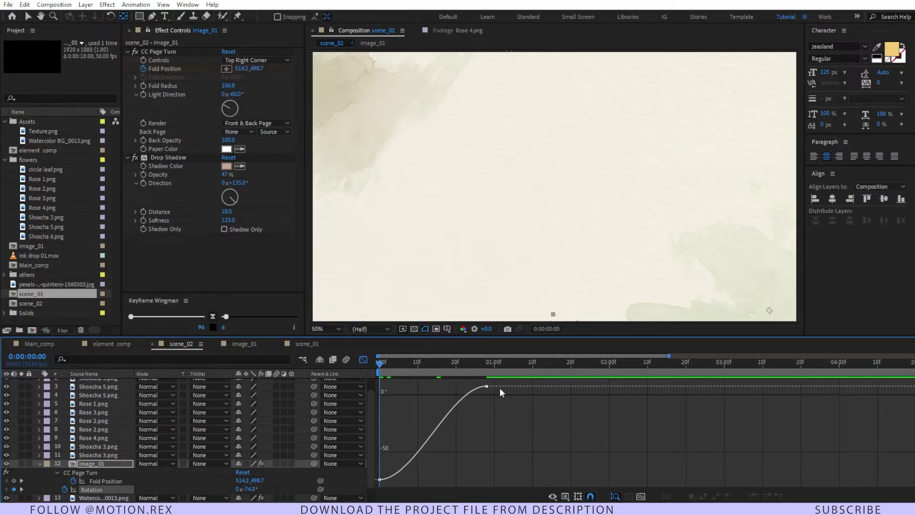
pyautogui.moveTo(507, 383); pyautogui.dragTo(403, 417)
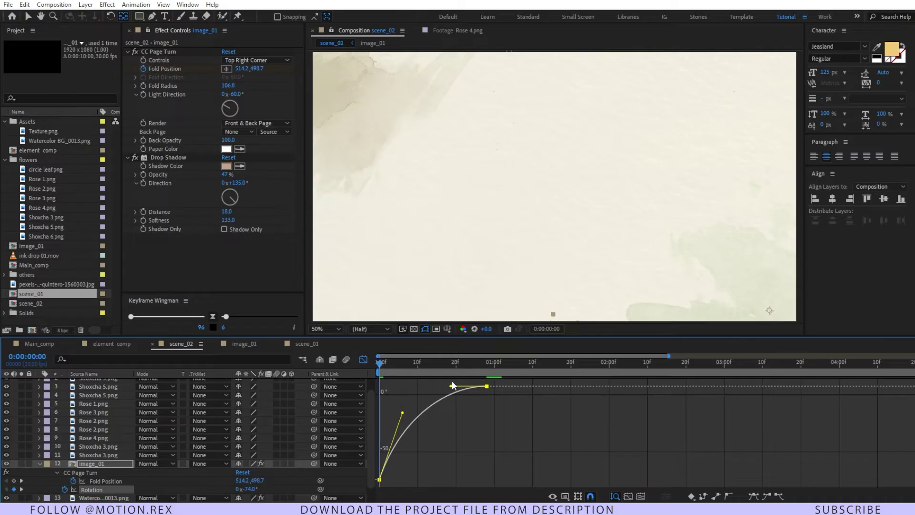
pyautogui.moveTo(449, 386); pyautogui.dragTo(395, 414)
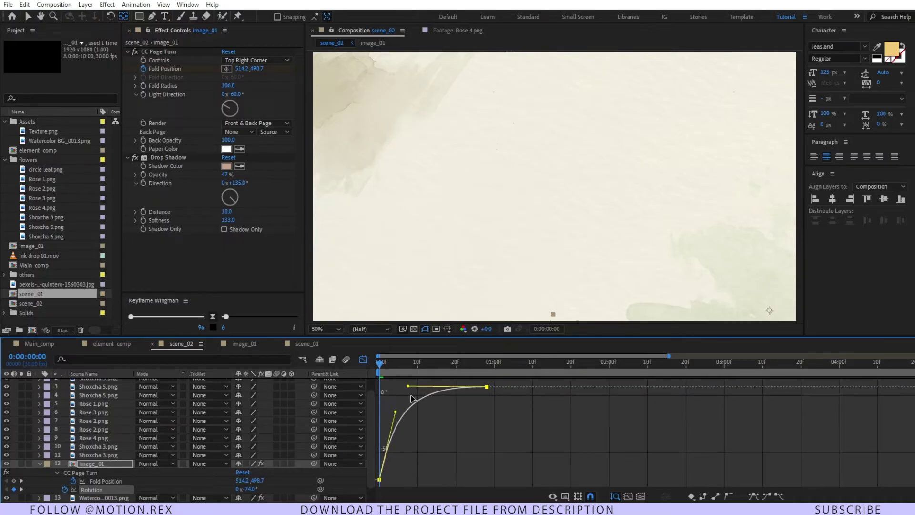
pyautogui.moveTo(410, 382); pyautogui.dragTo(442, 386)
pyautogui.click(462, 438)
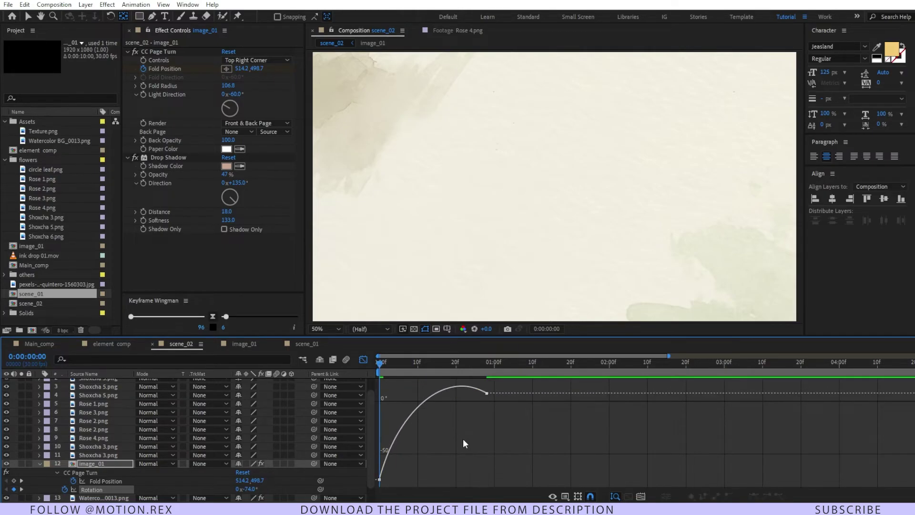
pyautogui.press('space')
# Pull the Rotation keyframe's bezier handle down to ease the curve, and preview the result.
pyautogui.press('space')
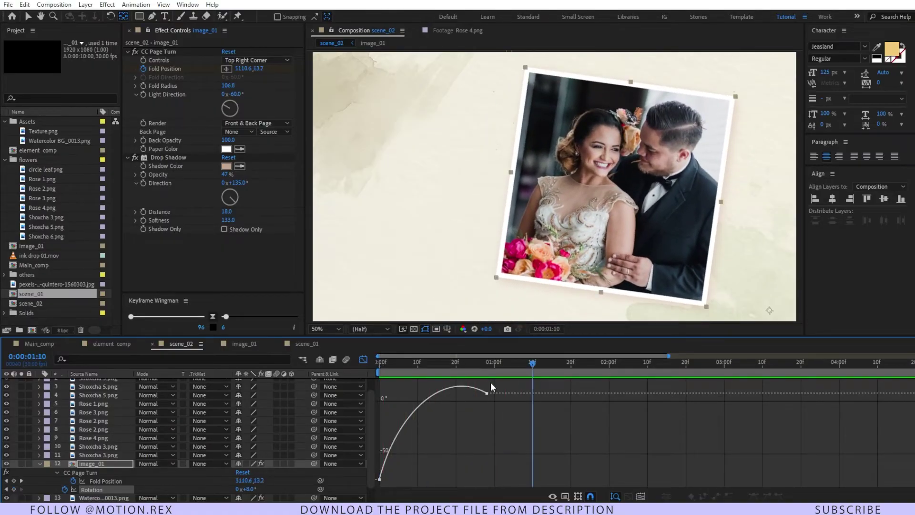
pyautogui.click(487, 392)
pyautogui.moveTo(441, 386); pyautogui.dragTo(443, 402)
pyautogui.moveTo(447, 365); pyautogui.dragTo(351, 392)
pyautogui.press('space')
pyautogui.press('space')
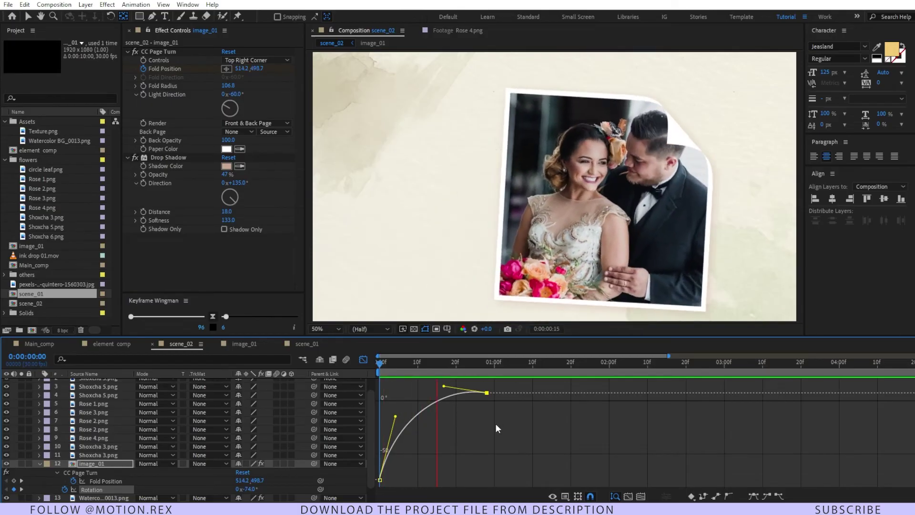
pyautogui.press('space')
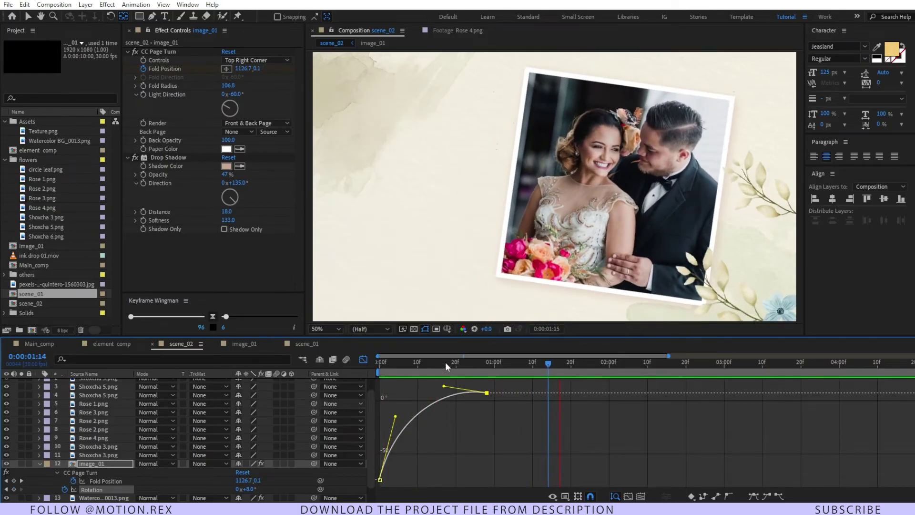
pyautogui.moveTo(445, 362); pyautogui.dragTo(350, 386)
# Steepen the start of the rotation curve and replay the photo's page-turn in scene_02.
pyautogui.press('space')
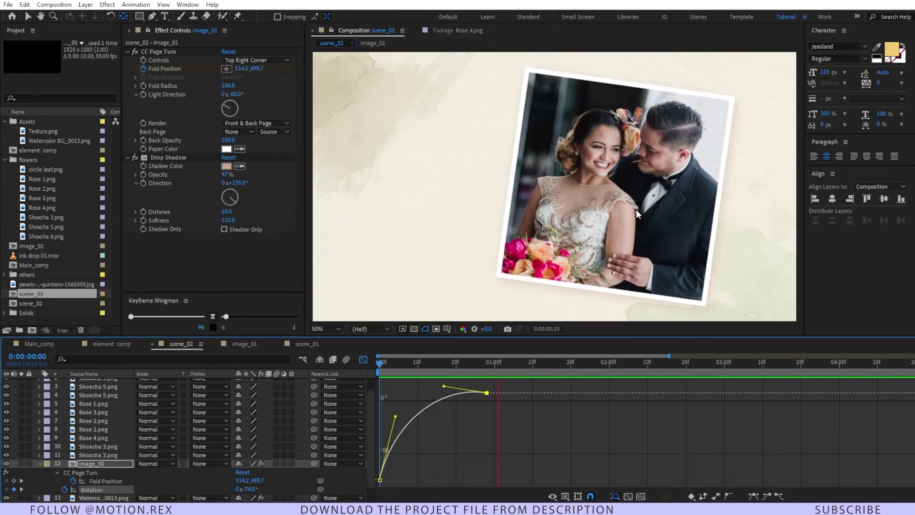
pyautogui.click(506, 370)
pyautogui.press('space')
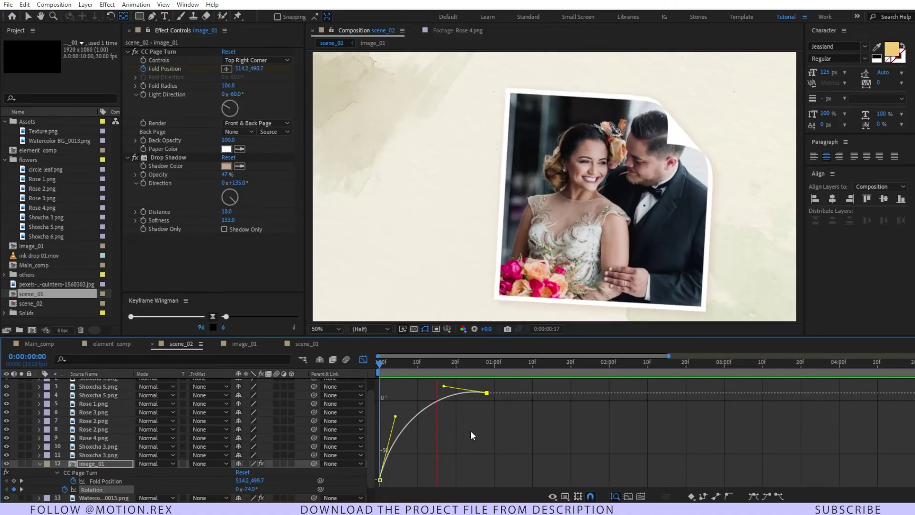
pyautogui.press('space')
pyautogui.moveTo(395, 416); pyautogui.dragTo(381, 413)
pyautogui.moveTo(403, 364); pyautogui.dragTo(310, 403)
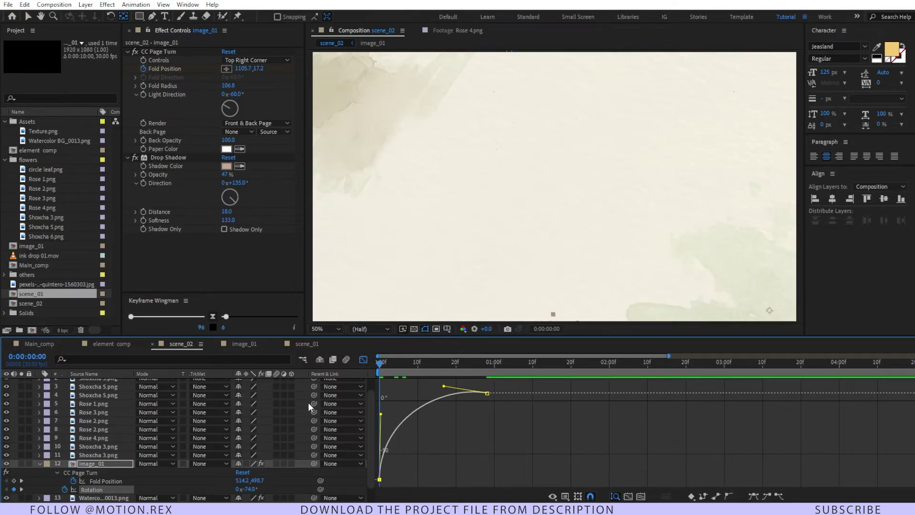
pyautogui.press('space')
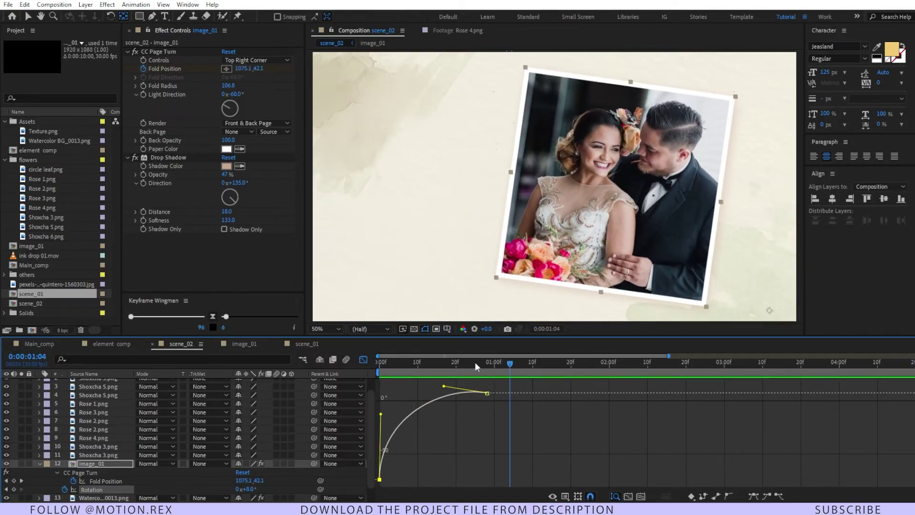
pyautogui.press('space')
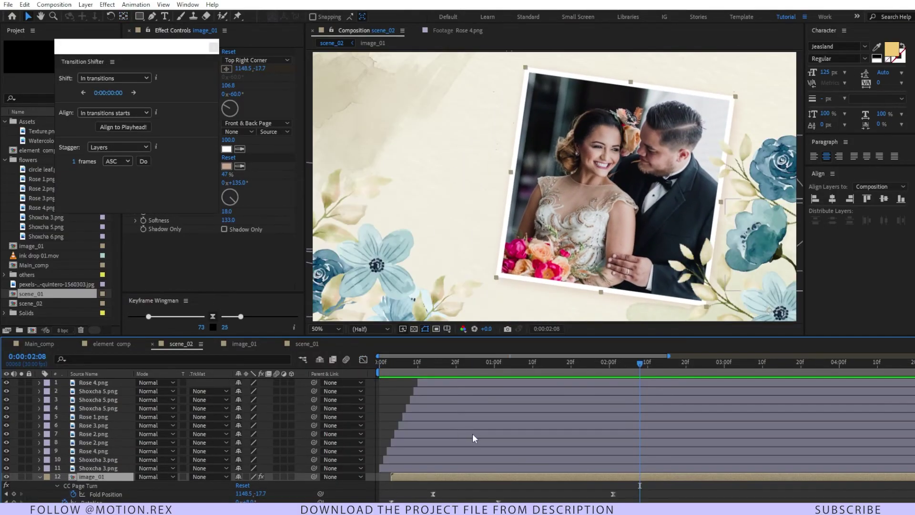
pyautogui.scroll(-2, 473, 433)
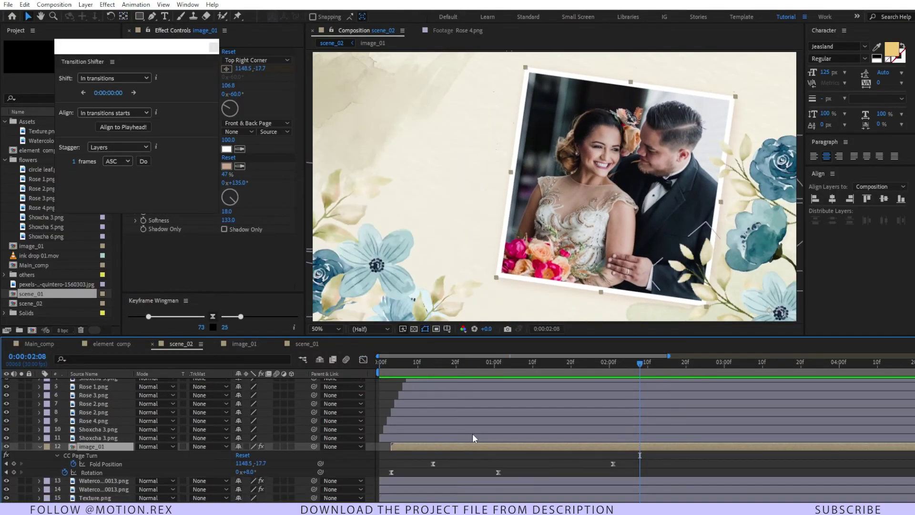
pyautogui.press('space')
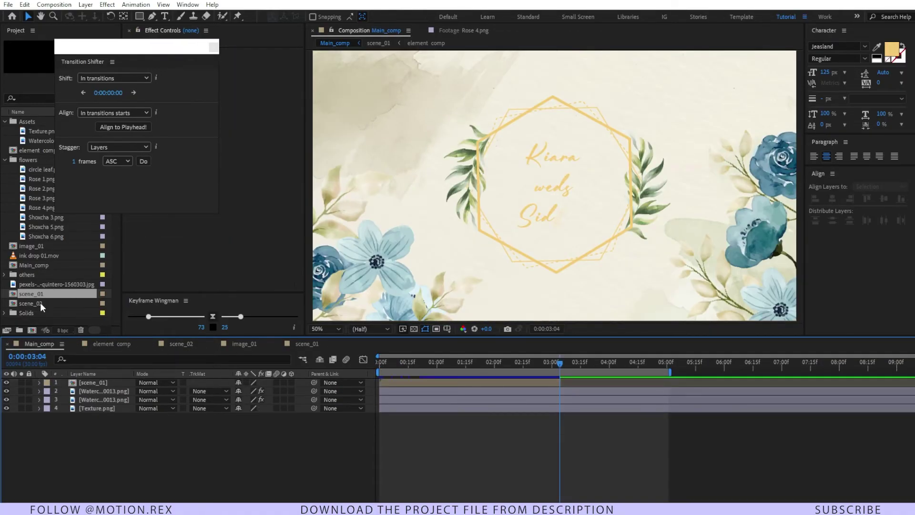
# Add scene_02 to Main_comp starting at 0:00:03:04.
pyautogui.moveTo(40, 303); pyautogui.dragTo(72, 381)
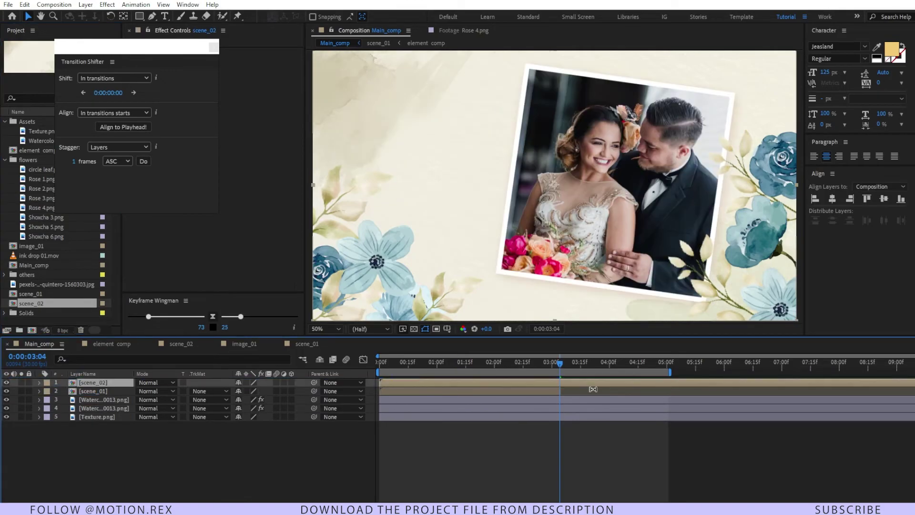
pyautogui.press('[')
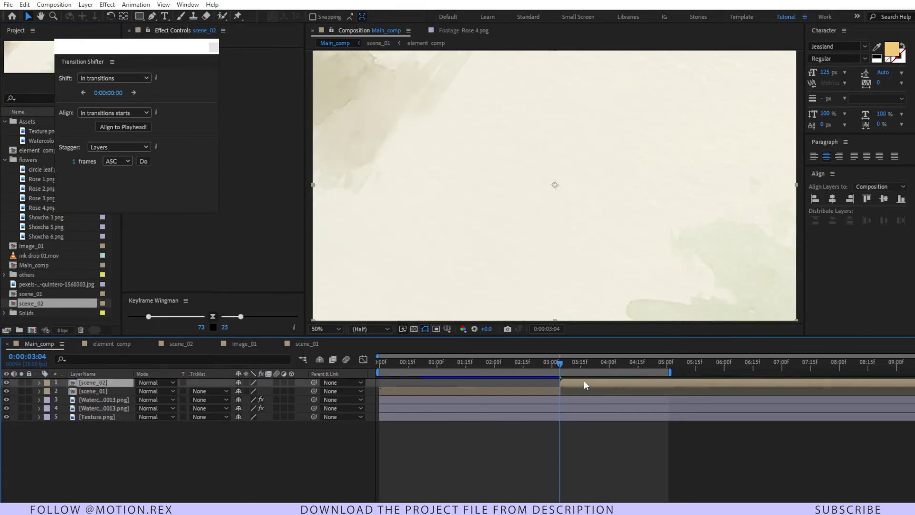
pyautogui.click(545, 462)
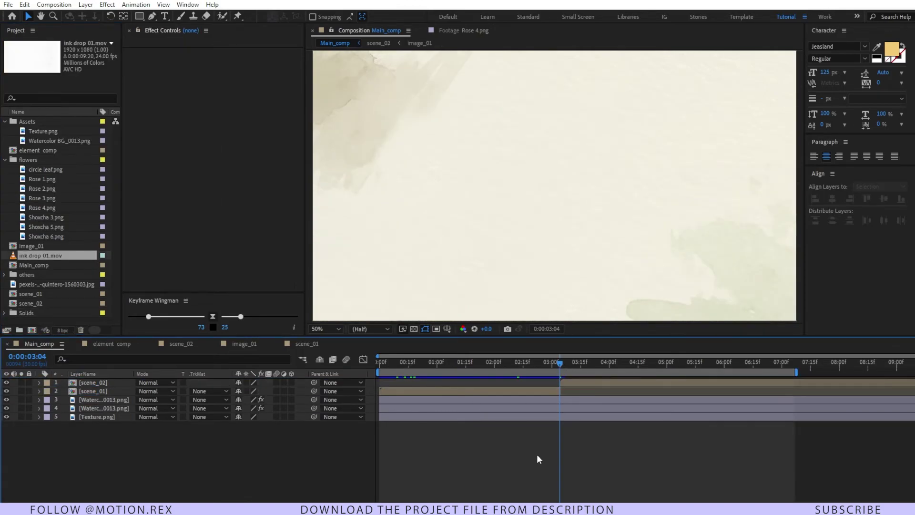
# Add ink drop 01.mov on top, start it at the playhead, and scale it to 148%.
pyautogui.moveTo(68, 255)
pyautogui.mouseDown()
pyautogui.moveTo(48, 376)
pyautogui.moveTo(86, 387)
pyautogui.moveTo(571, 386)
pyautogui.mouseUp()
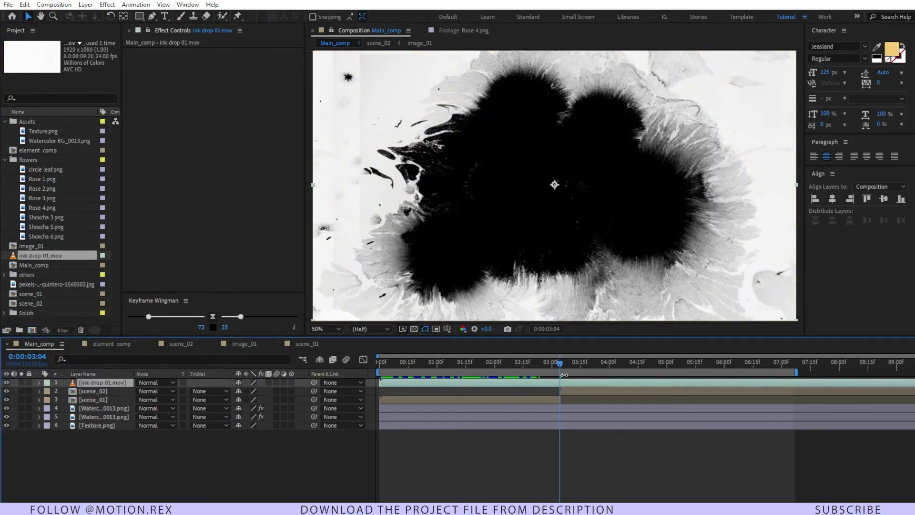
pyautogui.press('[')
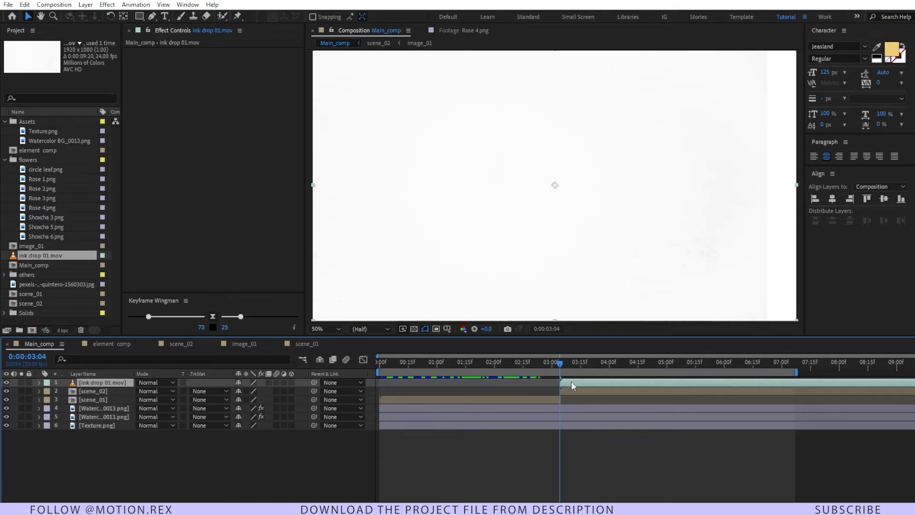
pyautogui.press('s')
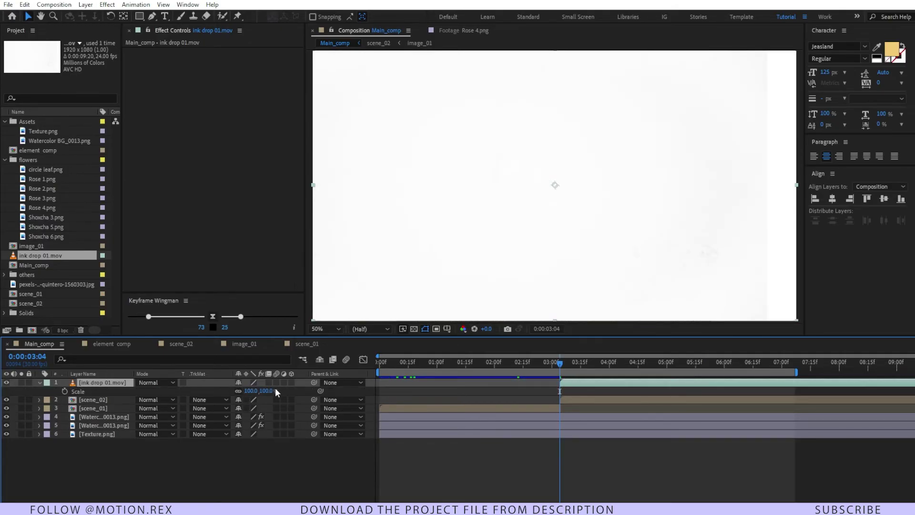
pyautogui.moveTo(270, 390); pyautogui.dragTo(503, 376)
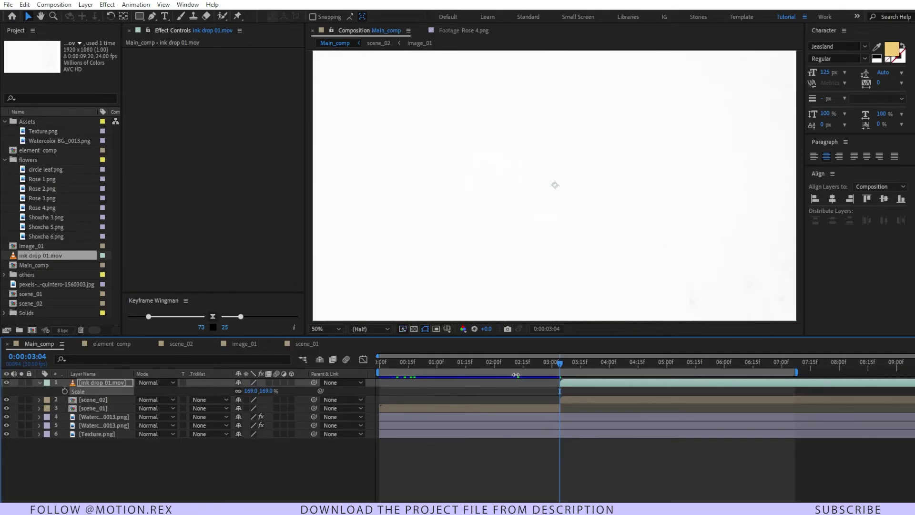
pyautogui.moveTo(559, 361)
pyautogui.mouseDown()
pyautogui.moveTo(629, 355)
pyautogui.moveTo(603, 358)
pyautogui.mouseUp()
pyautogui.moveTo(269, 392); pyautogui.dragTo(125, 393)
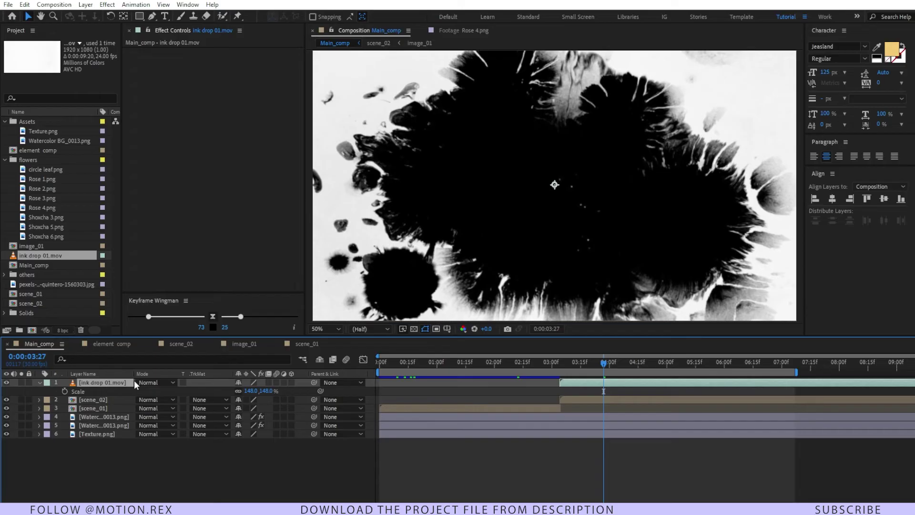
# Set the ink drop to Screen blend mode, extend the work area to the timeline end, and preview.
pyautogui.click(152, 382)
pyautogui.click(186, 198)
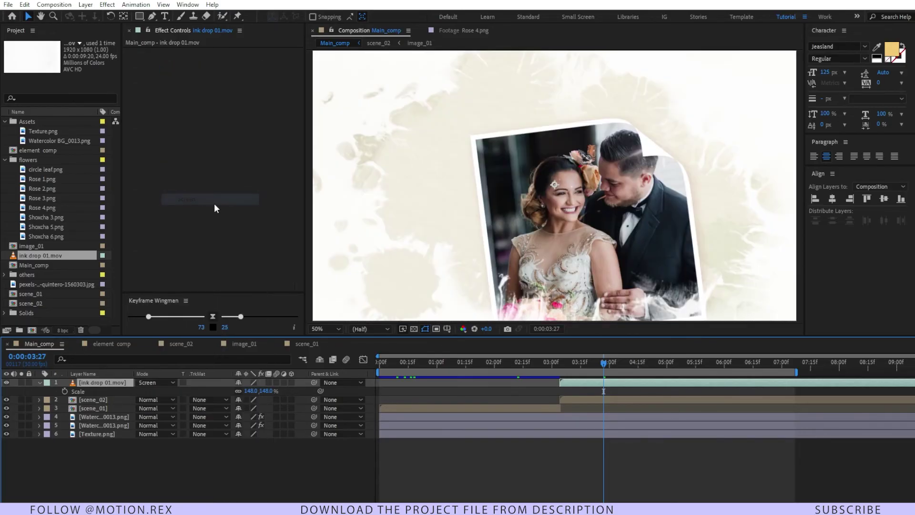
pyautogui.moveTo(589, 367); pyautogui.dragTo(529, 368)
pyautogui.press('space')
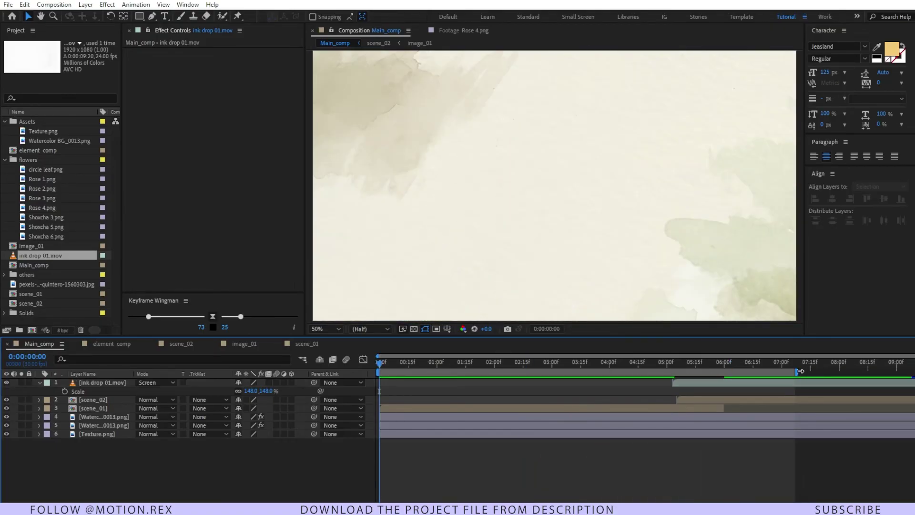
pyautogui.moveTo(798, 371); pyautogui.dragTo(912, 370)
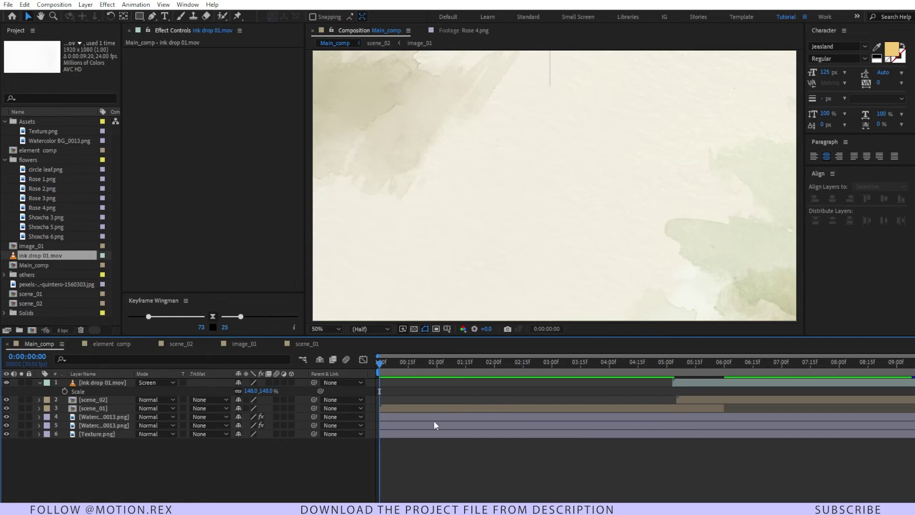
pyautogui.press('space')
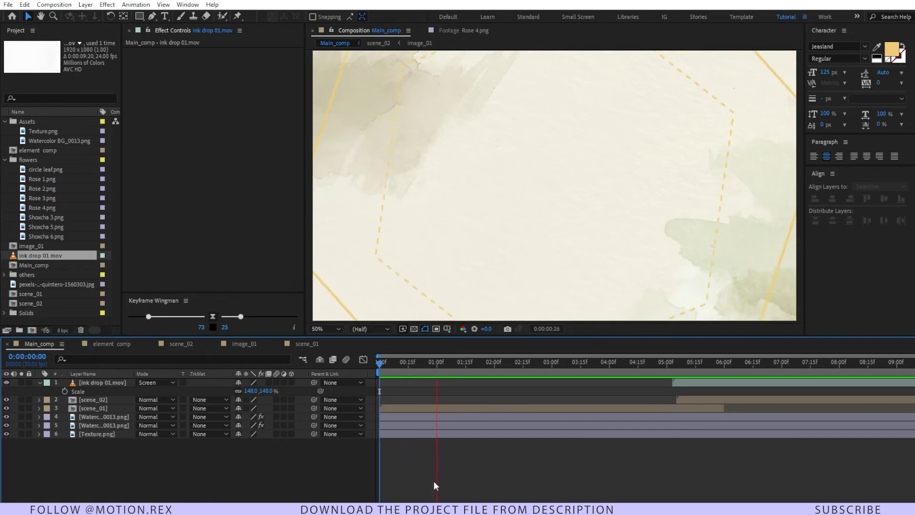